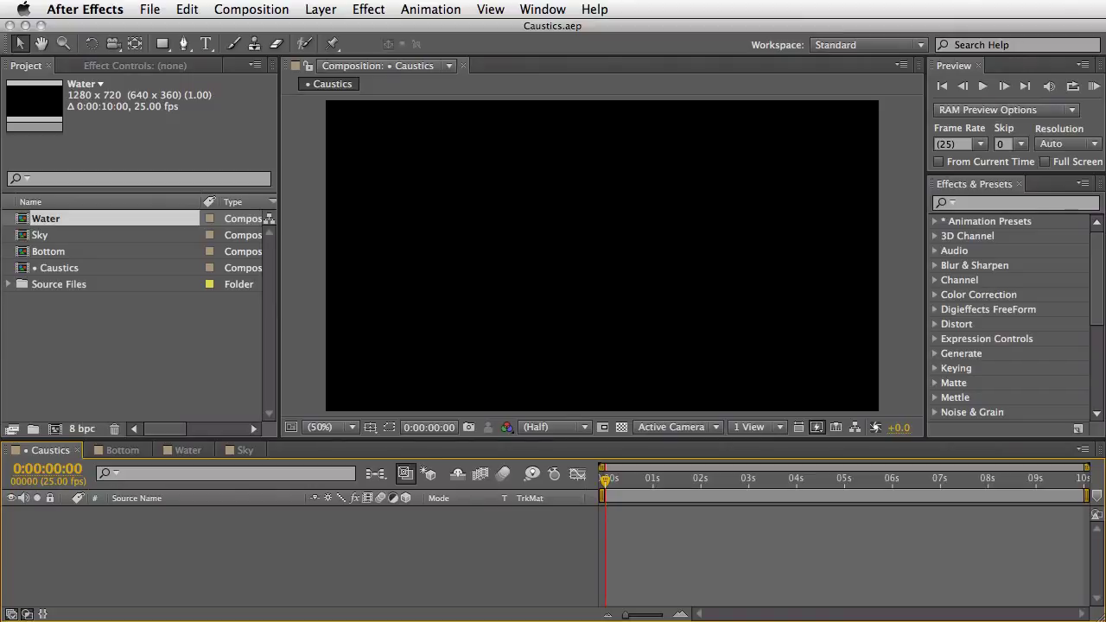
# Step: Create a 1280 x 720 black solid in the Caustics composition and apply the Caustics effect to it, reviewing its settings
pyautogui.press('super+y')
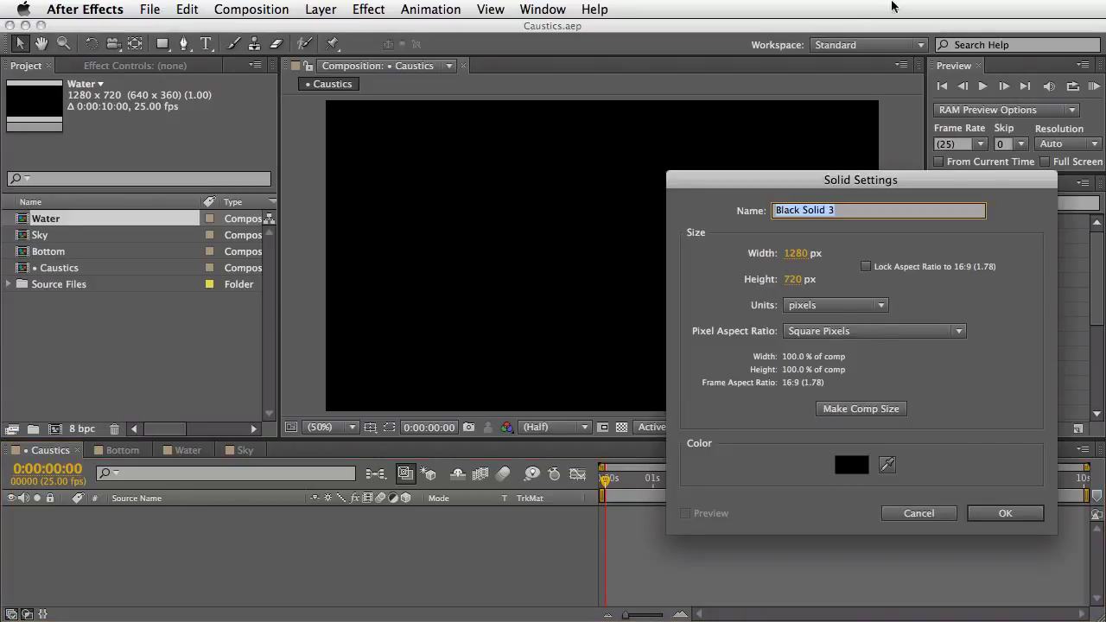
pyautogui.moveTo(859, 180); pyautogui.dragTo(532, 107)
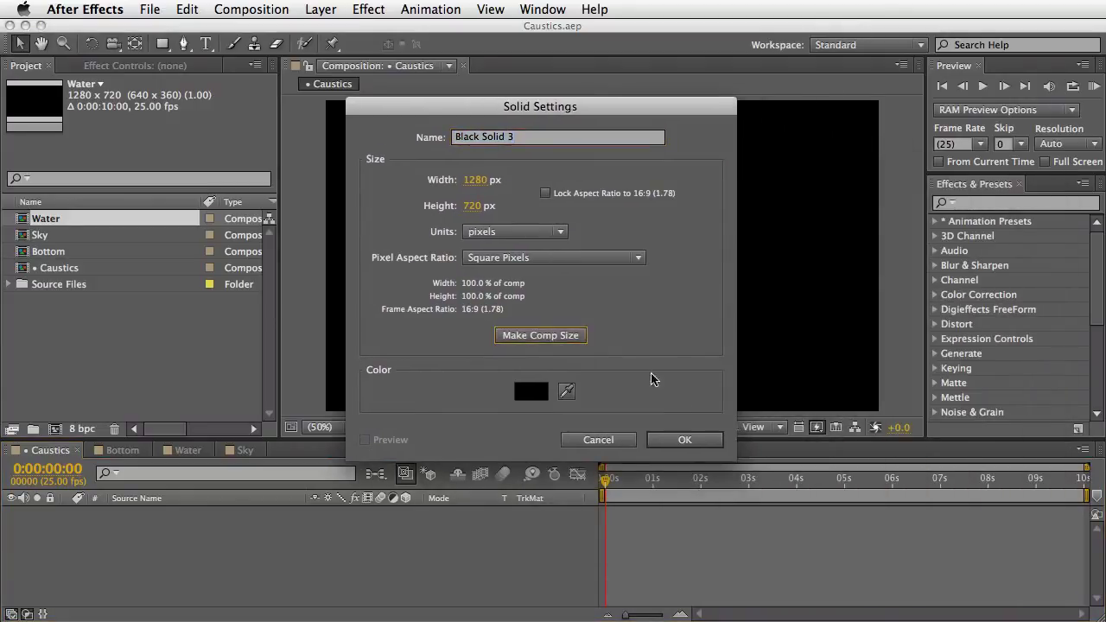
pyautogui.click(681, 440)
pyautogui.click(356, 9)
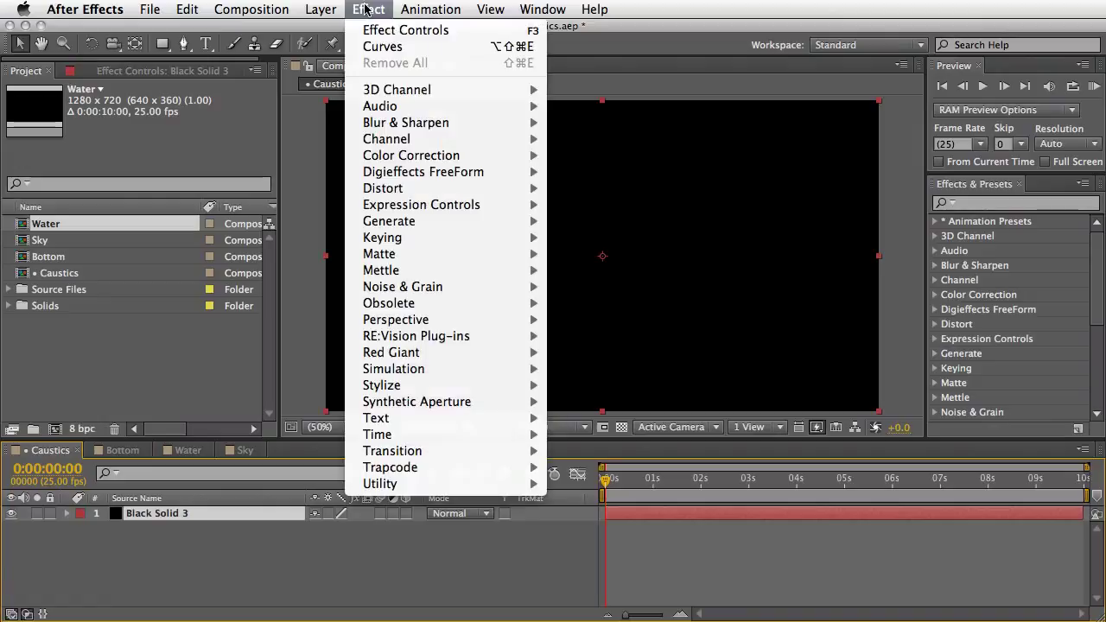
pyautogui.moveTo(403, 371)
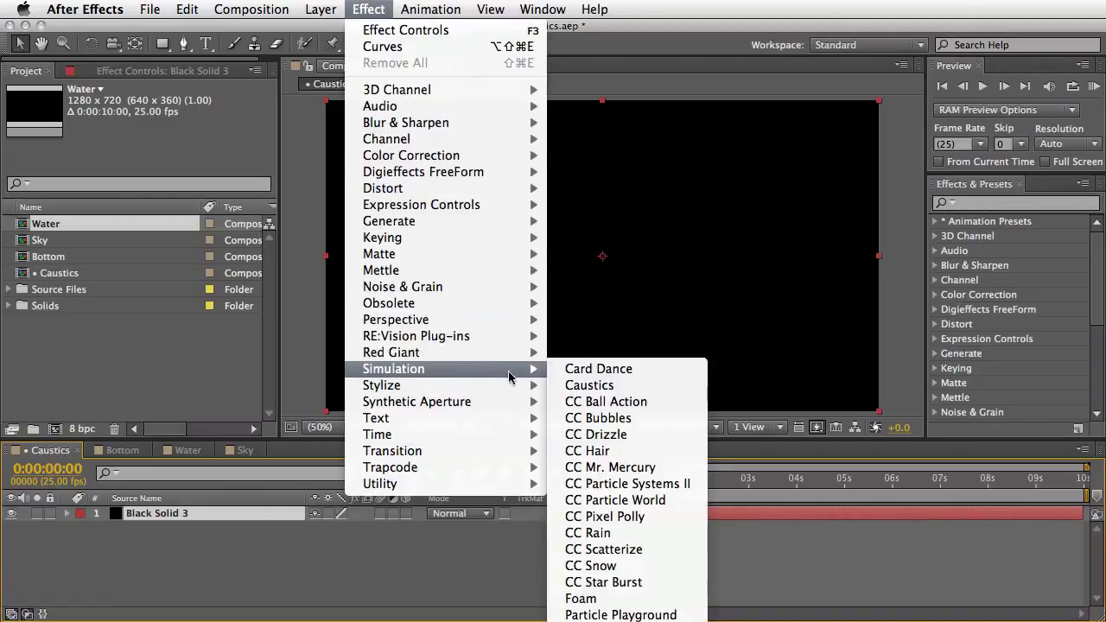
pyautogui.click(594, 386)
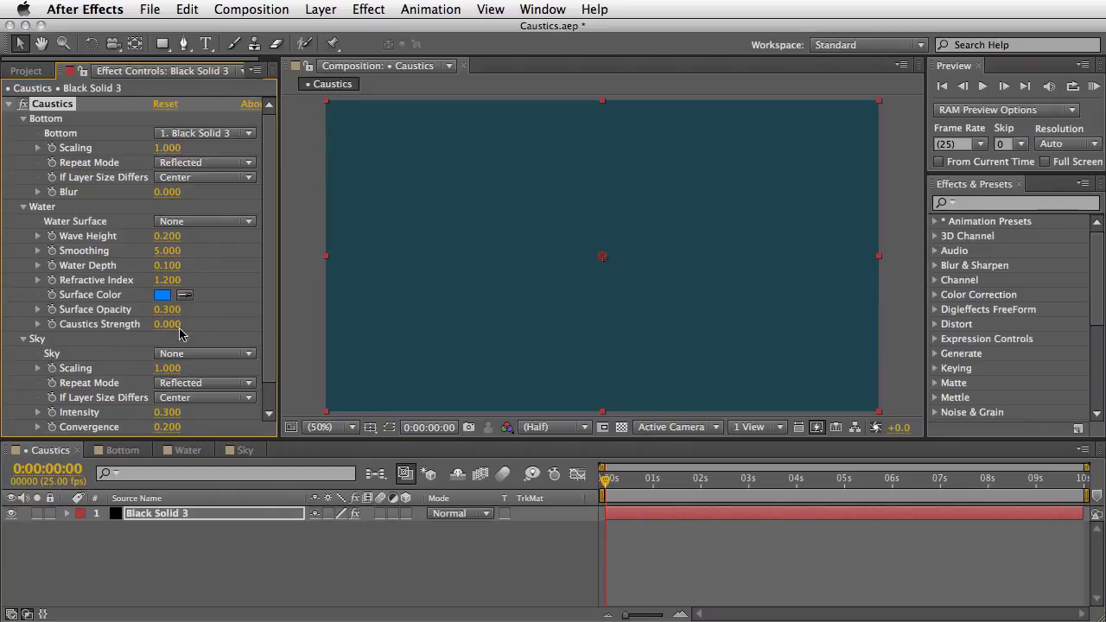
pyautogui.scroll(-2, 269, 311)
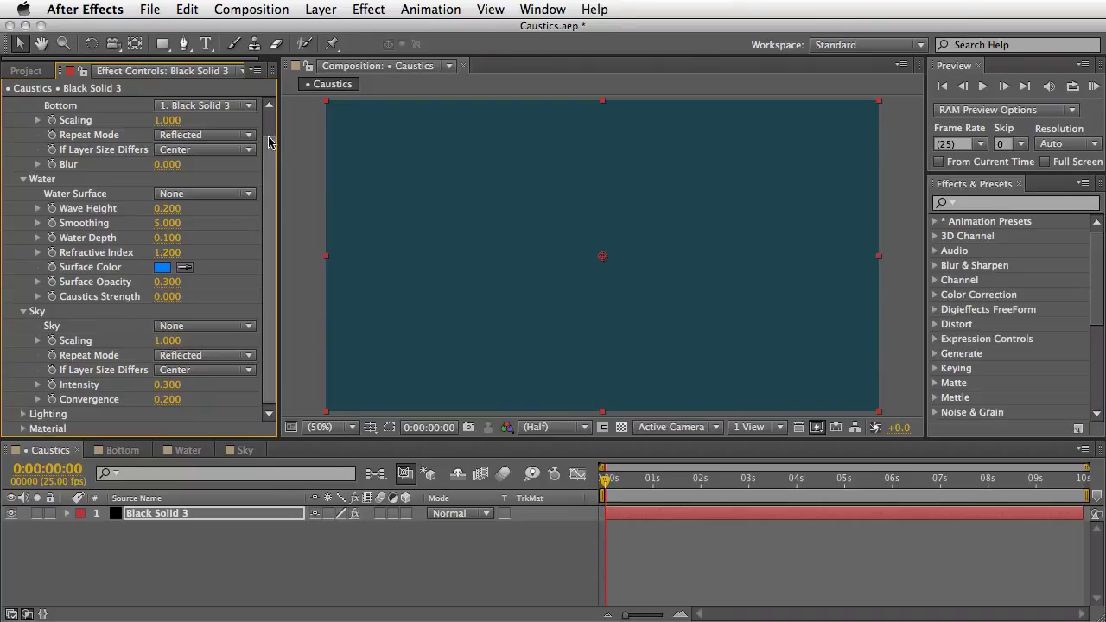
pyautogui.scroll(1, 271, 130)
pyautogui.scroll(1, 271, 128)
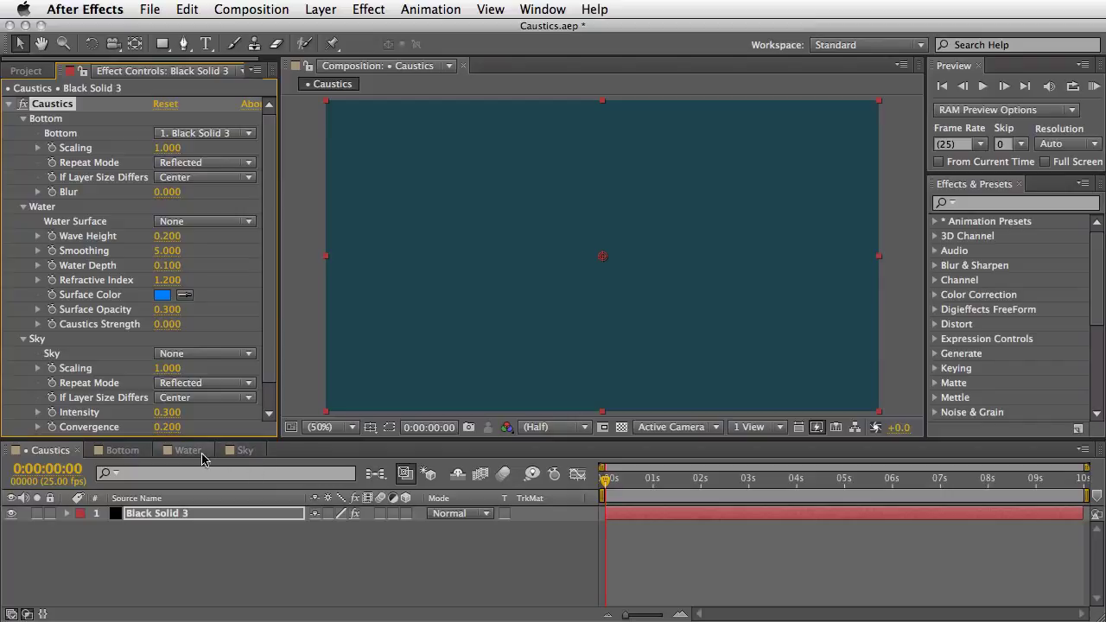
# Step: In the Bottom composition, enable the Bevel Edges and CC RepeTile effects on the Gray Doubts.jpg layer
pyautogui.click(120, 451)
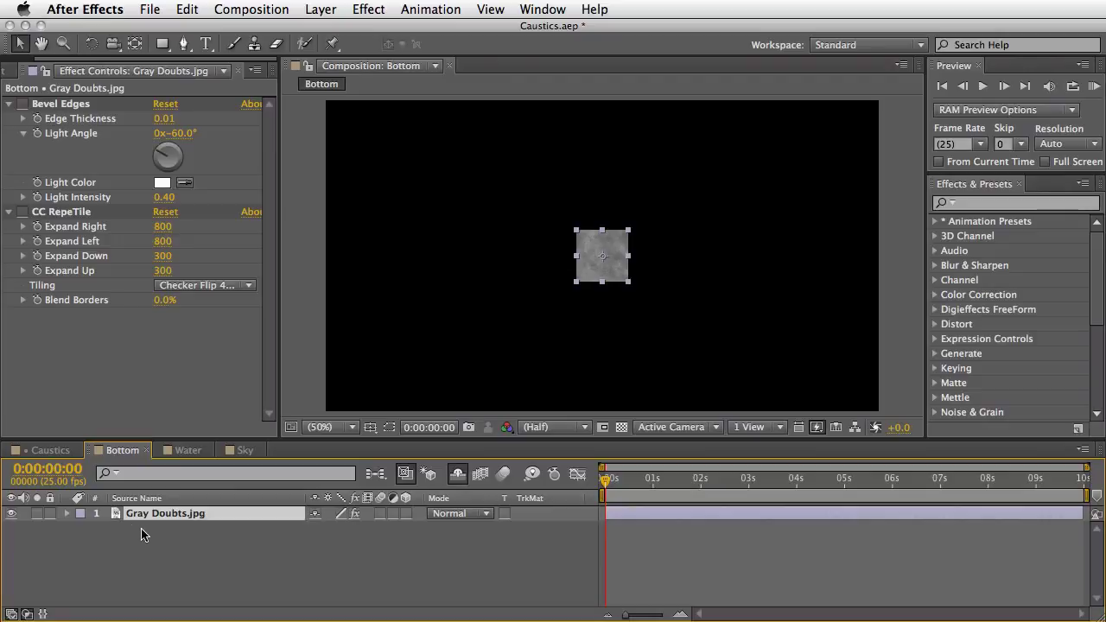
pyautogui.click(21, 106)
pyautogui.click(23, 104)
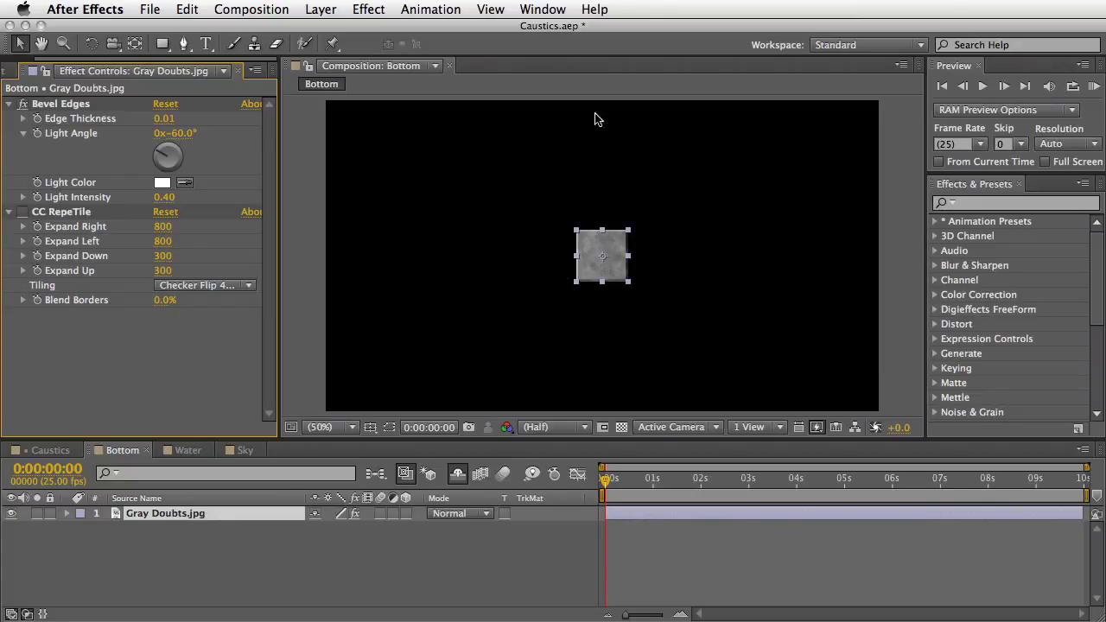
pyautogui.click(23, 212)
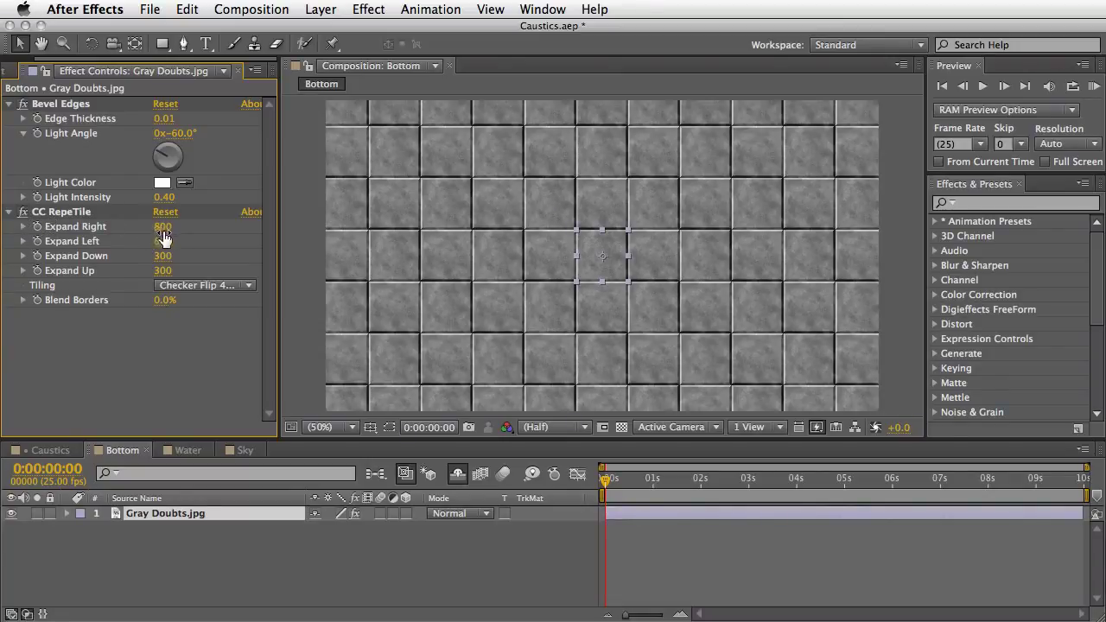
# Step: Try reducing CC RepeTile's Expand Right to 210 and undo the change
pyautogui.moveTo(163, 226); pyautogui.dragTo(126, 231)
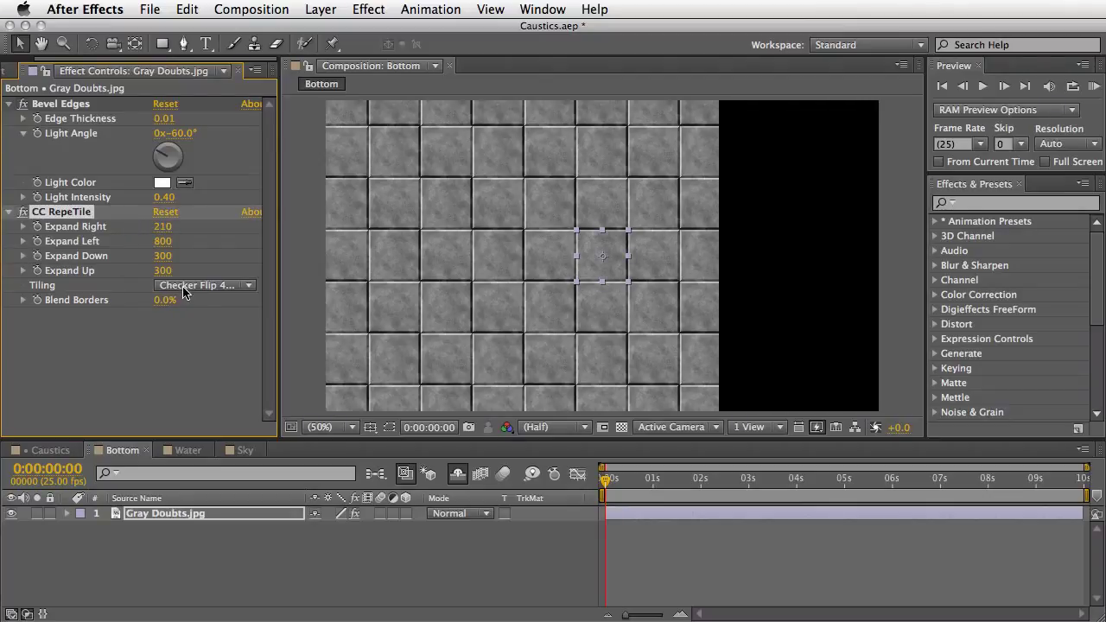
pyautogui.press('cmd+z')
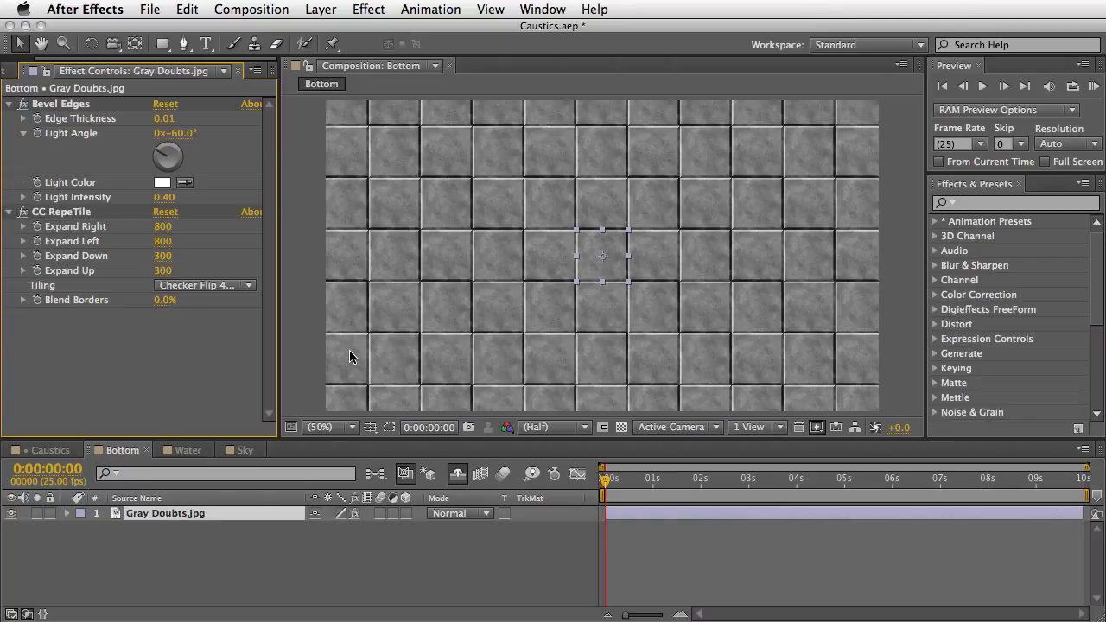
# Step: Add the Bottom composition as a layer in the Caustics composition and delete the black solid layer
pyautogui.moveTo(149, 59); pyautogui.dragTo(116, 59)
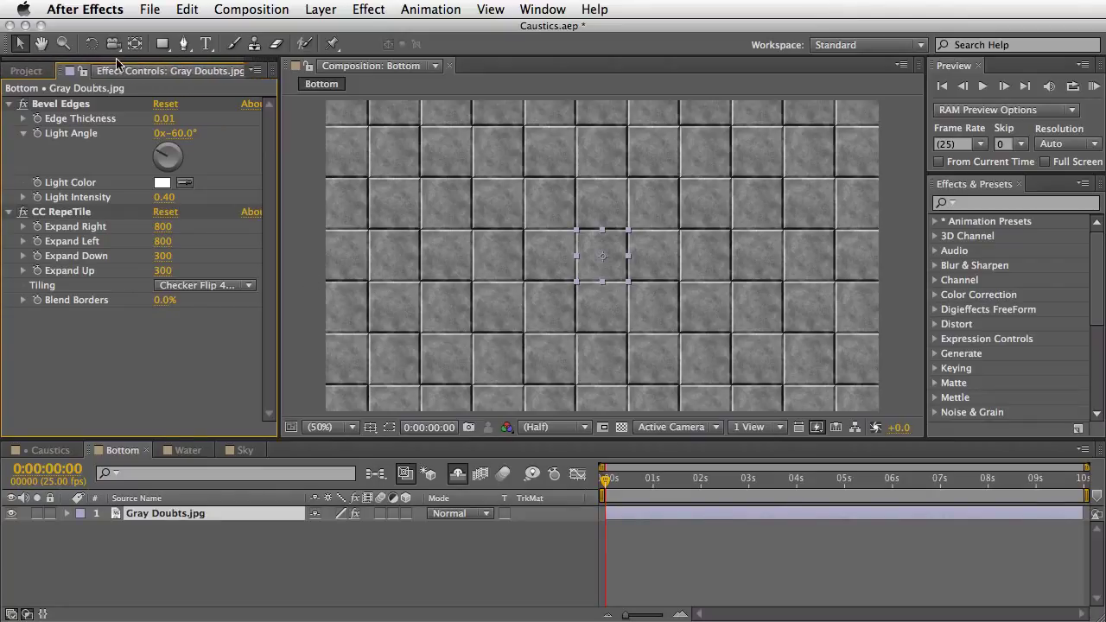
pyautogui.click(33, 72)
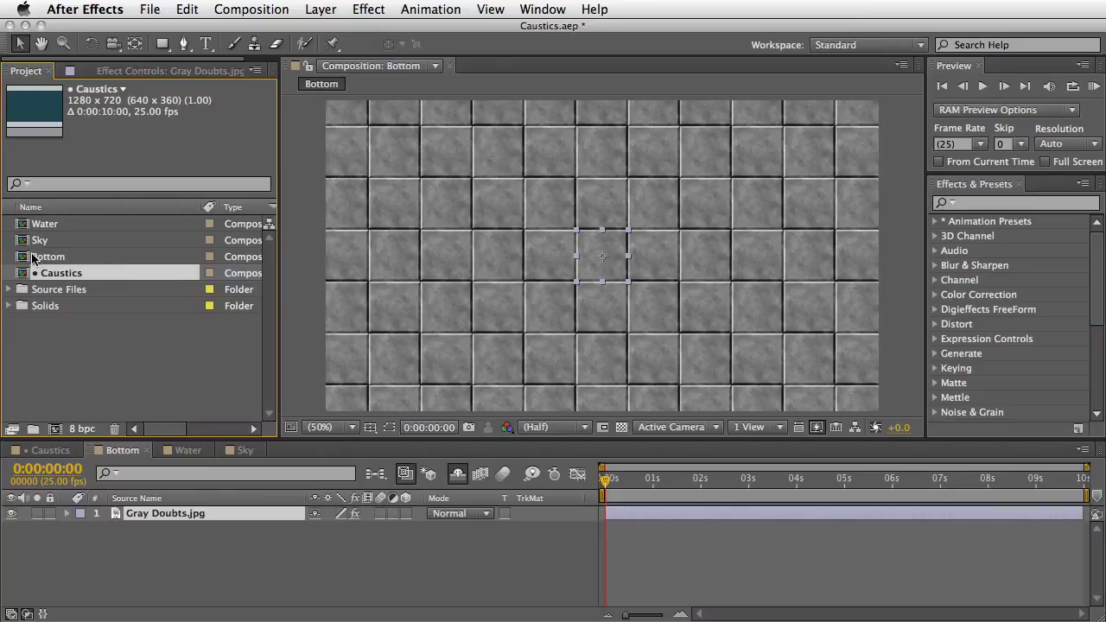
pyautogui.click(23, 257)
pyautogui.moveTo(24, 257); pyautogui.dragTo(23, 273)
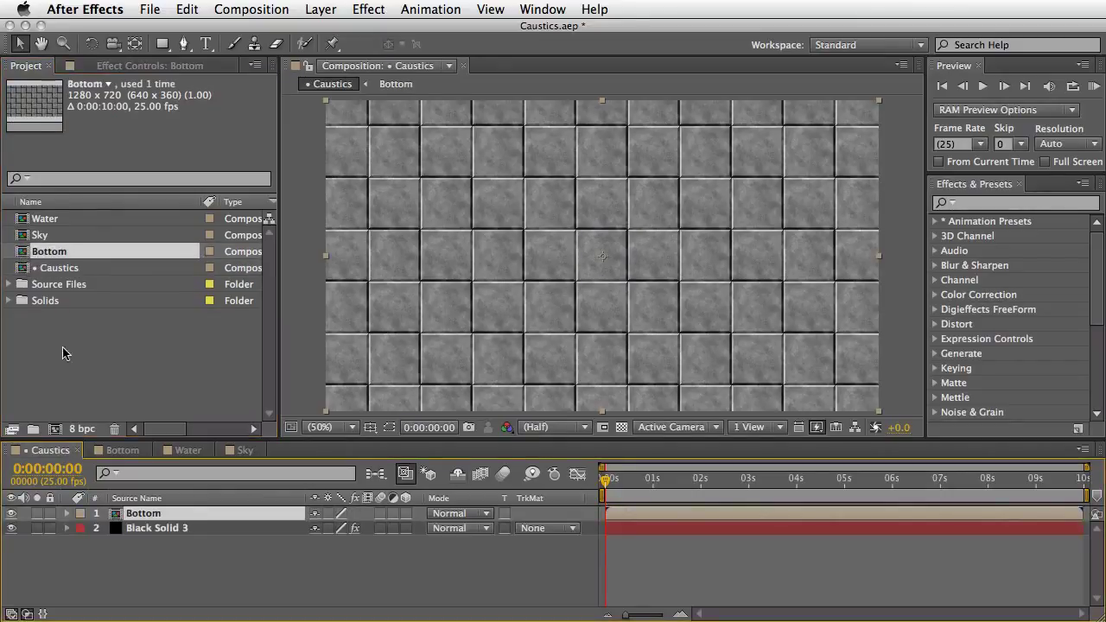
pyautogui.click(156, 528)
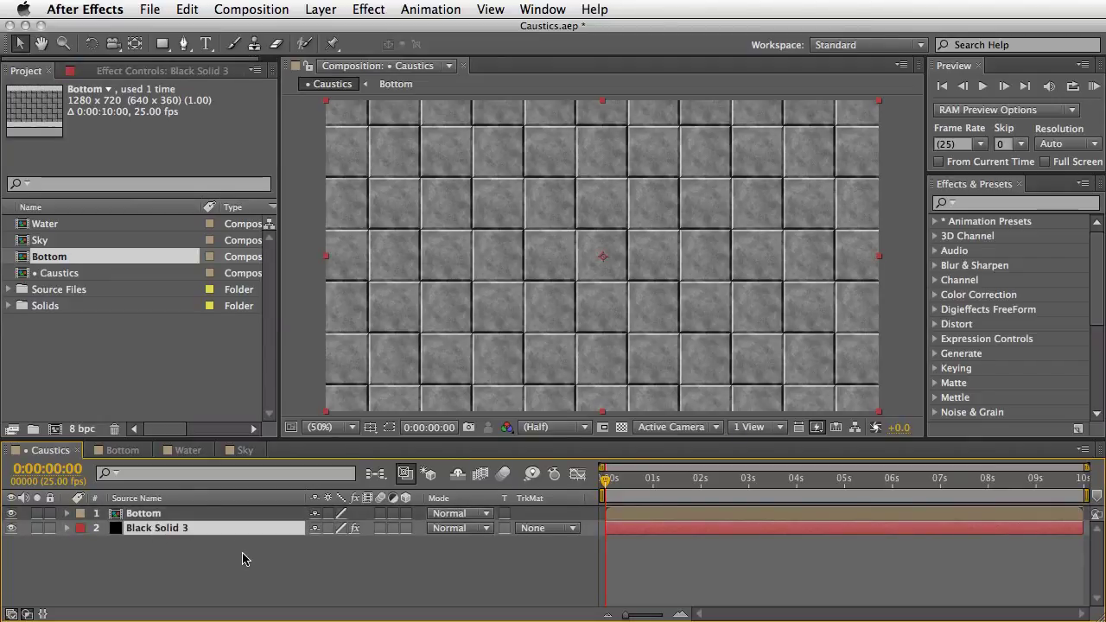
pyautogui.press('Delete')
# Step: Apply the Caustics effect to the Bottom layer in the Caustics composition
pyautogui.click(144, 513)
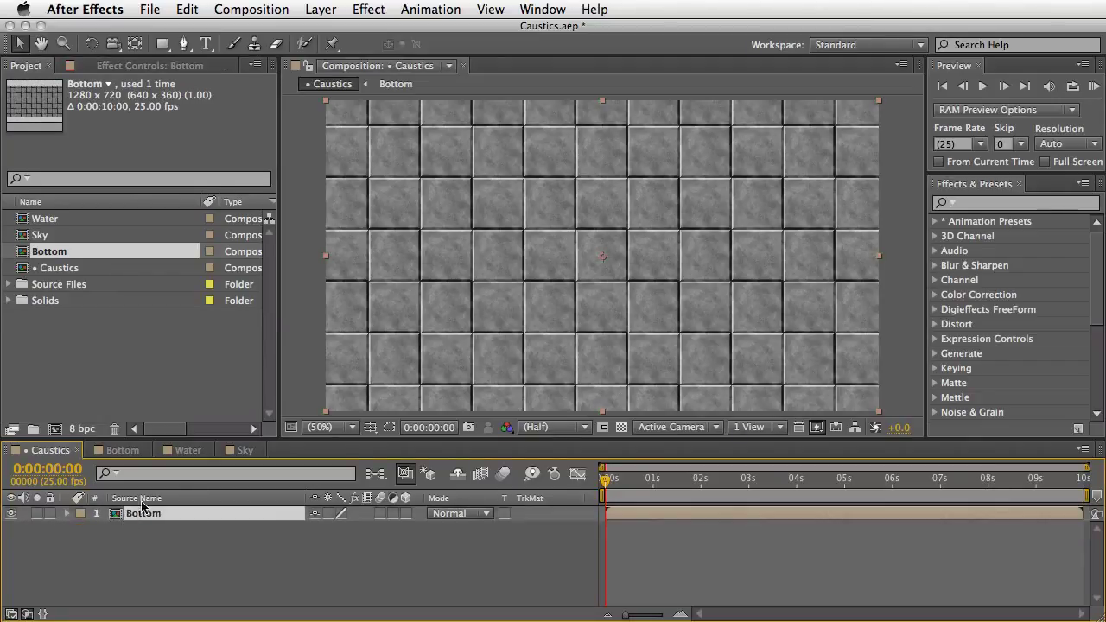
pyautogui.click(373, 8)
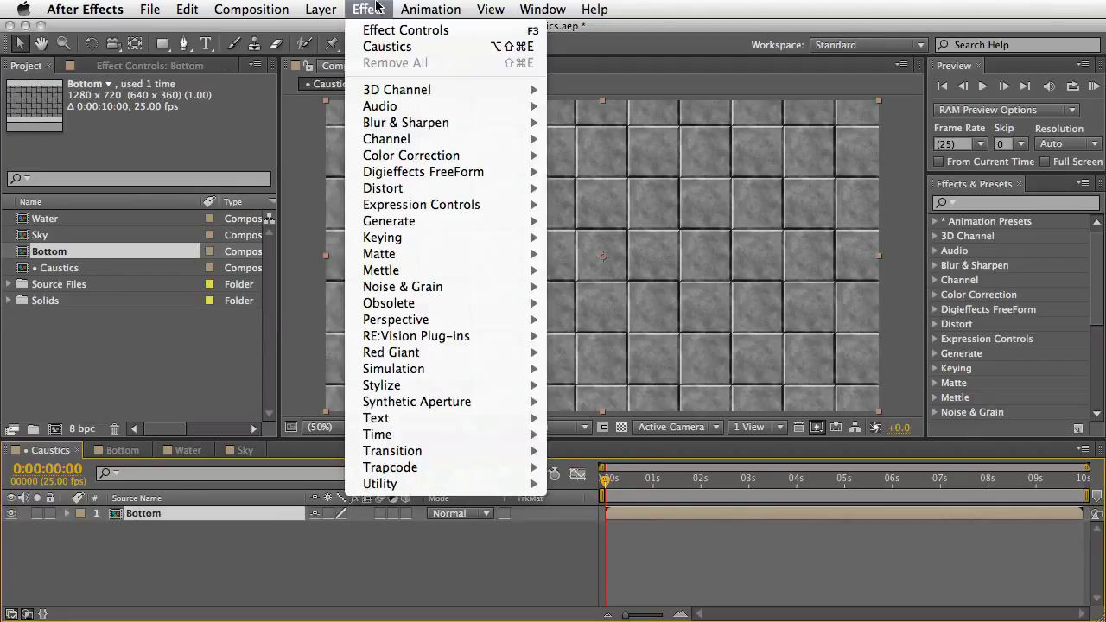
pyautogui.click(387, 46)
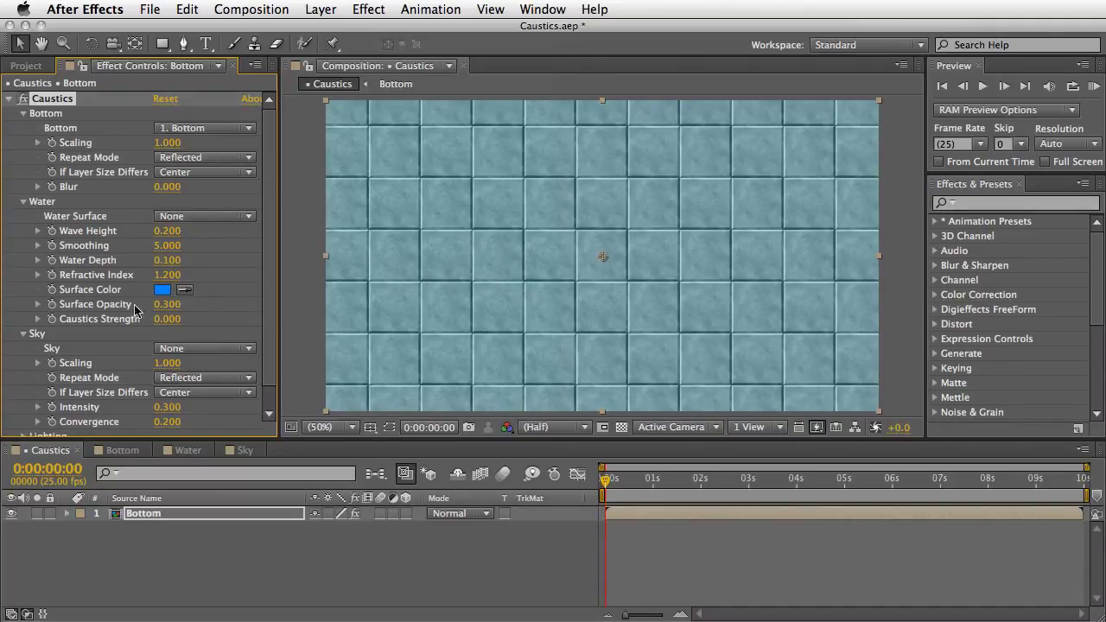
pyautogui.moveTo(607, 488); pyautogui.dragTo(582, 493)
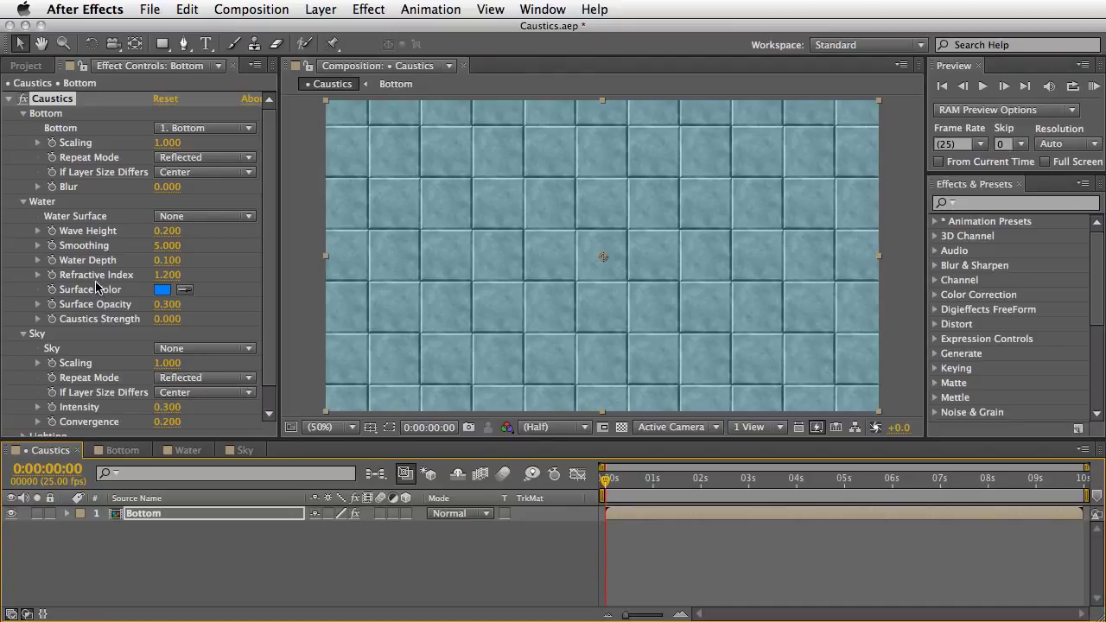
# Step: Create a composition-sized black solid in the Water composition
pyautogui.click(189, 452)
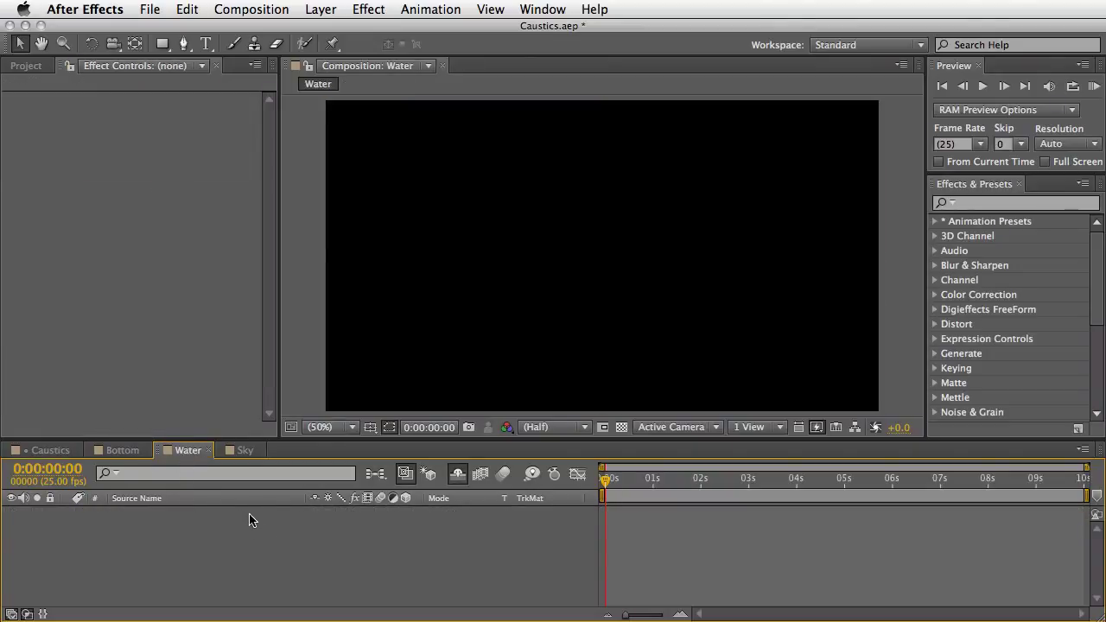
pyautogui.press('super+y')
pyautogui.click(683, 441)
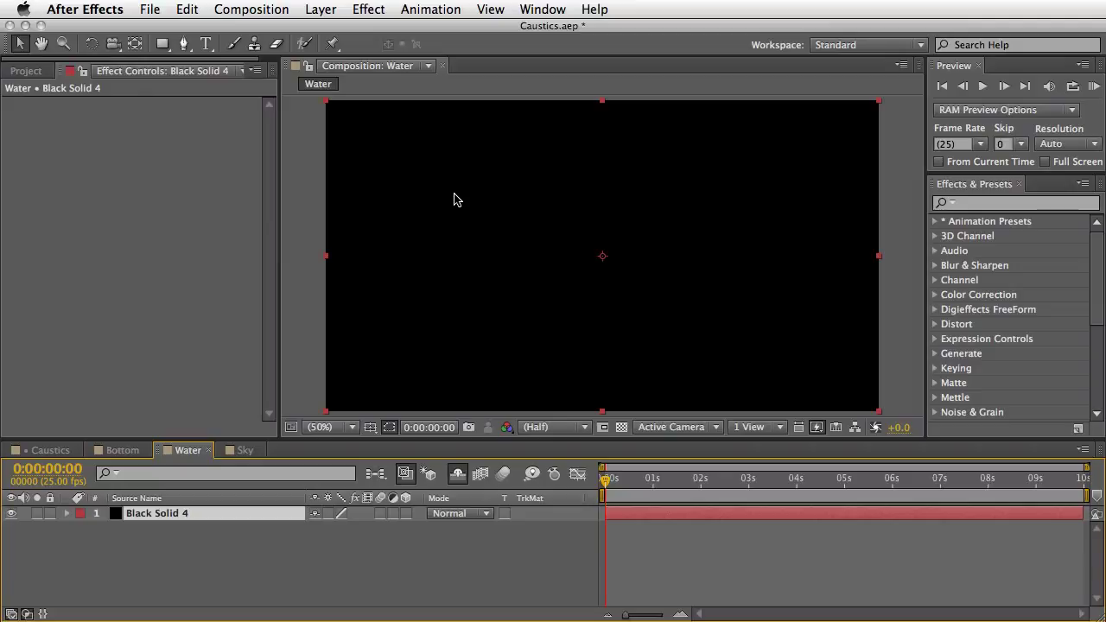
# Step: Apply Fractal Noise to the Water composition's black solid and set the fractal type to Swirly
pyautogui.click(366, 10)
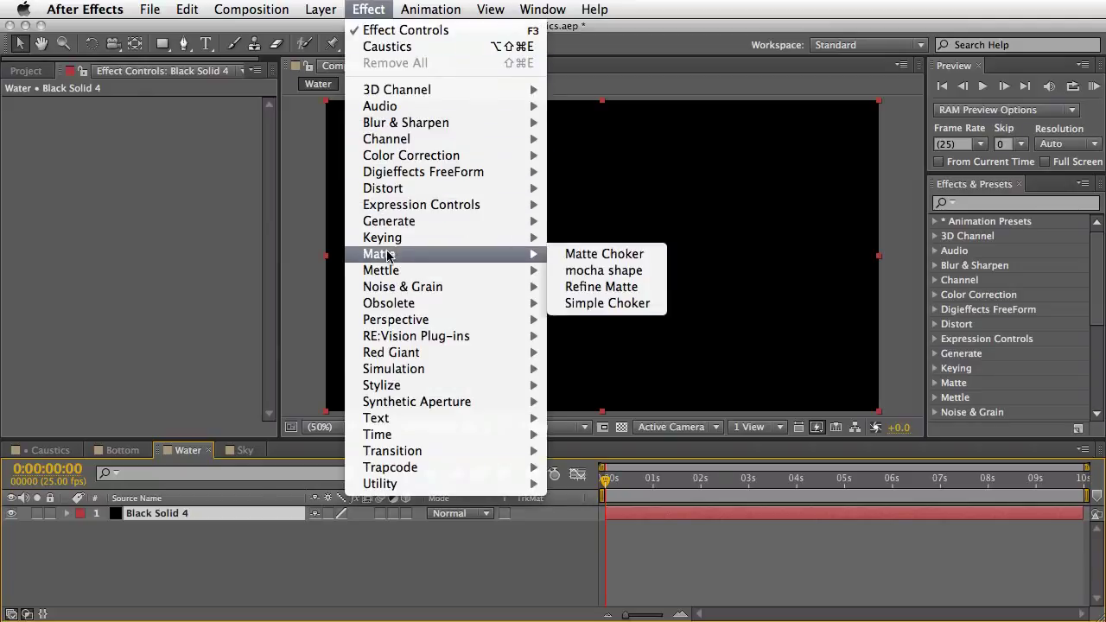
pyautogui.moveTo(390, 294)
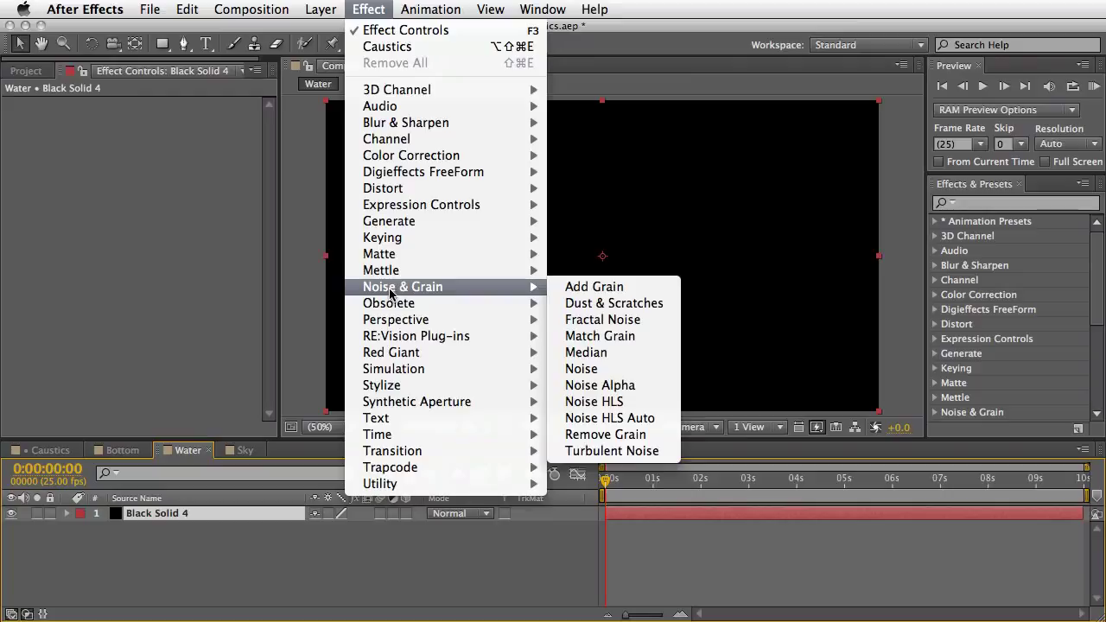
pyautogui.click(626, 320)
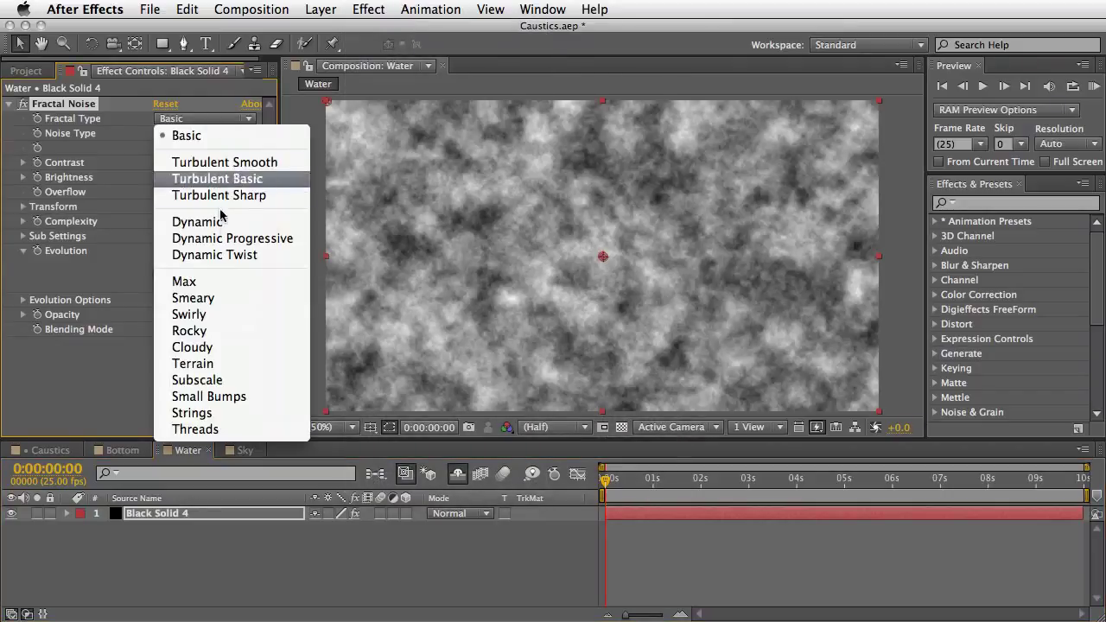
pyautogui.click(241, 314)
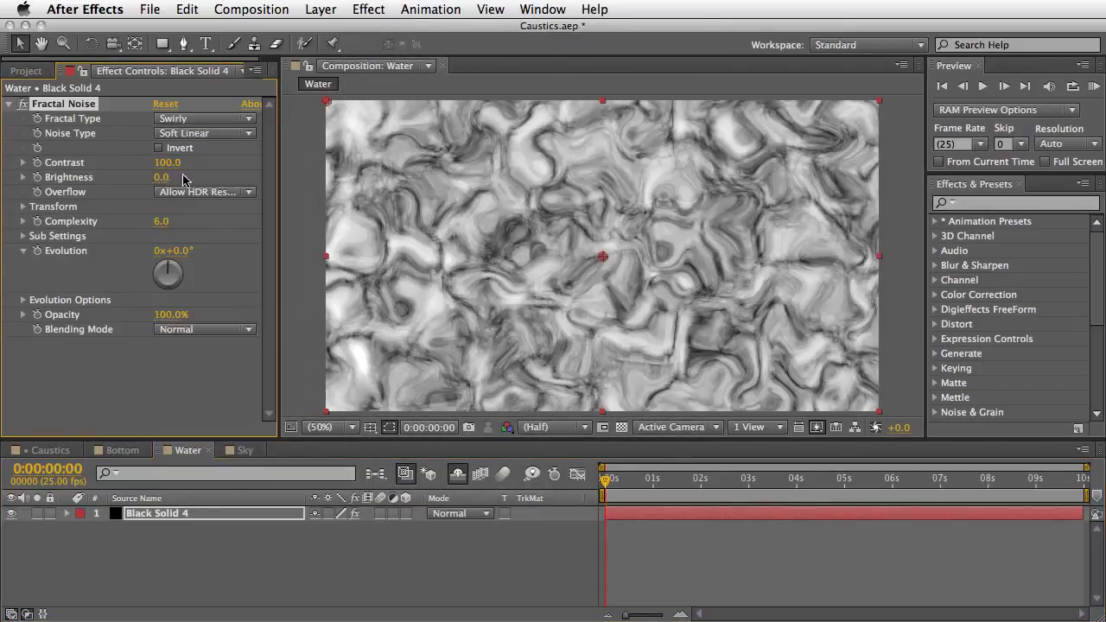
# Step: Try a Fractal Noise scale of 30, and set the scale to 300 in the Transform settings
pyautogui.click(23, 206)
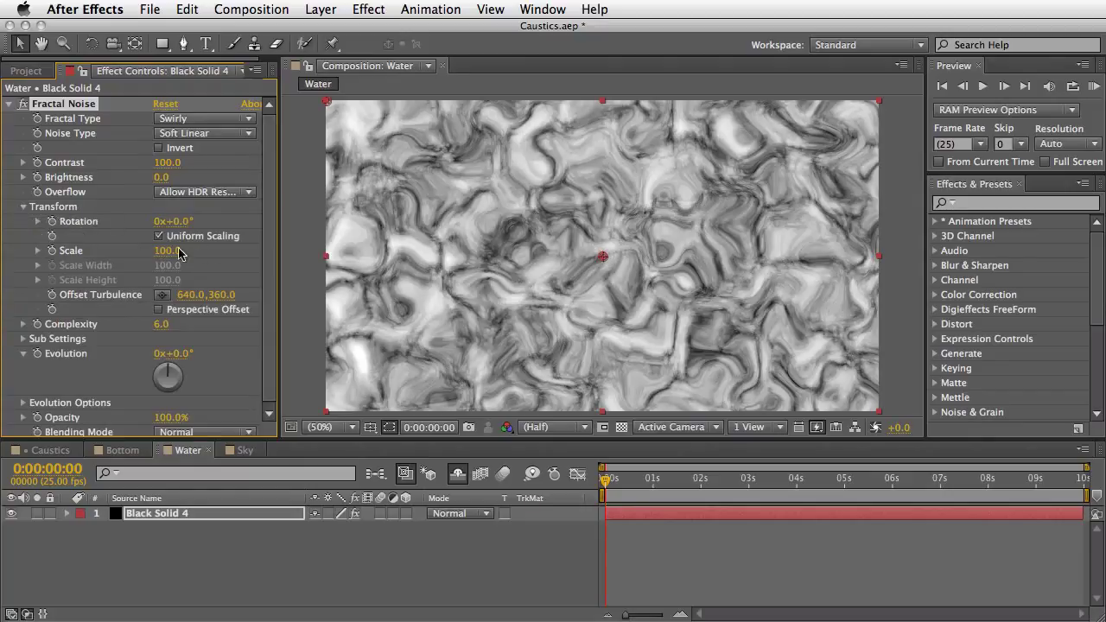
pyautogui.click(170, 251)
pyautogui.write('30')
pyautogui.press('Return')
pyautogui.click(38, 251)
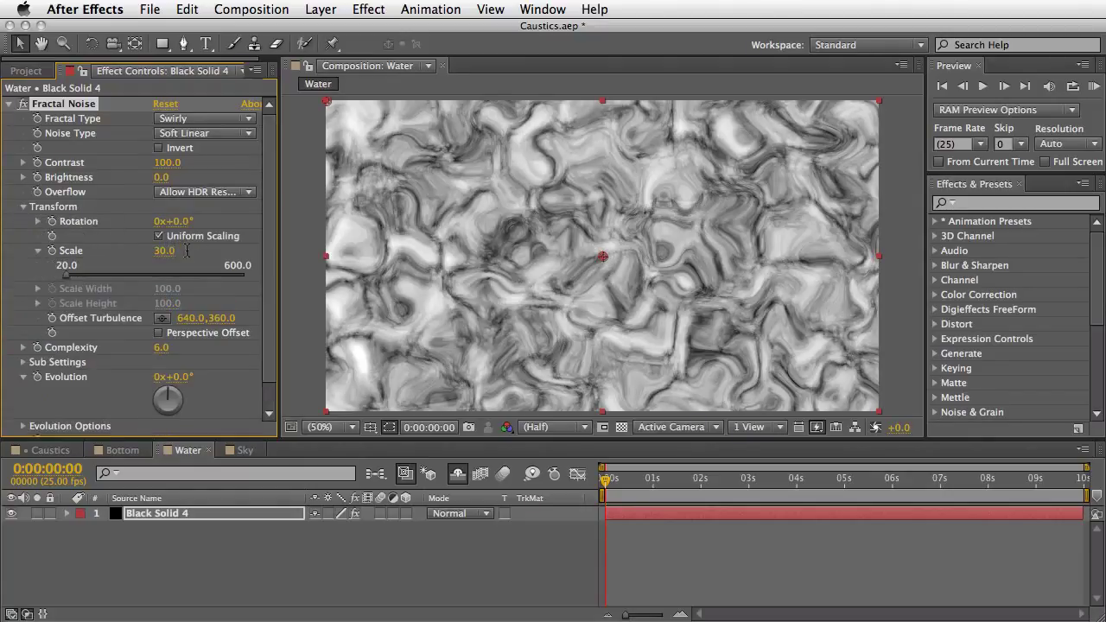
pyautogui.click(177, 250)
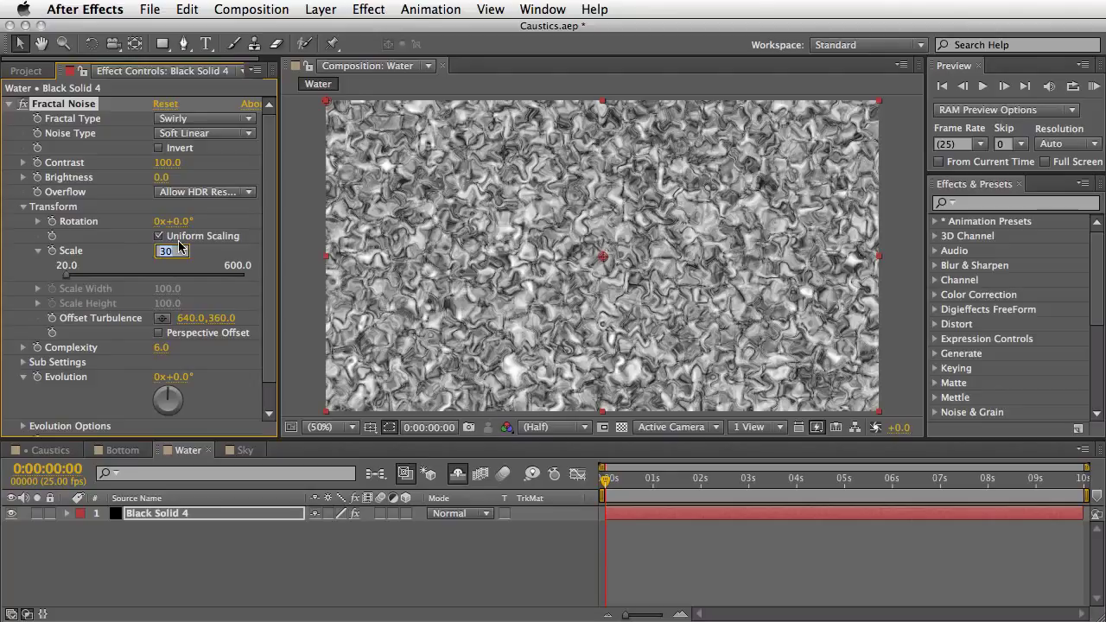
pyautogui.write('300')
pyautogui.press('Return')
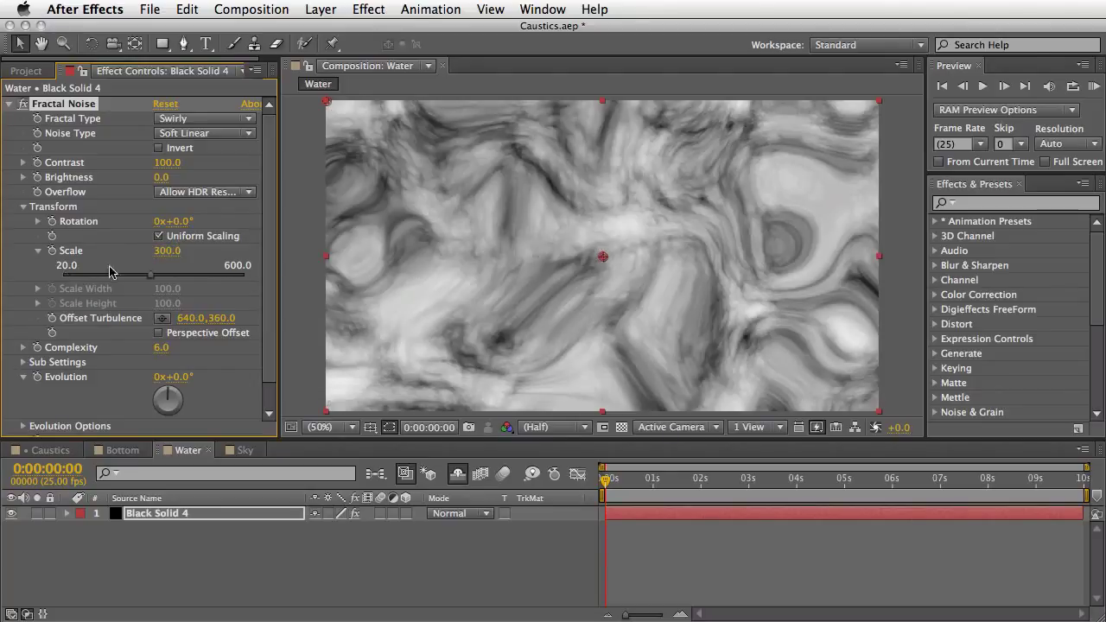
pyautogui.click(24, 208)
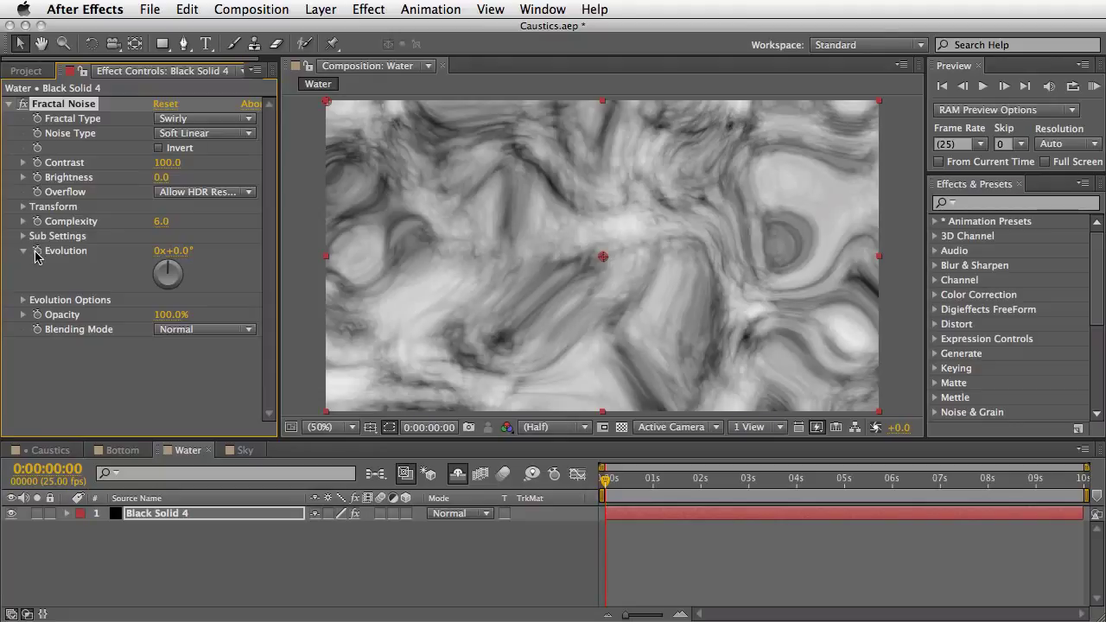
# Step: Animate the Fractal Noise Evolution with the expression time*50 and preview the moving pattern
pyautogui.keyDown('alt'); pyautogui.click(37, 250); pyautogui.keyUp('alt')
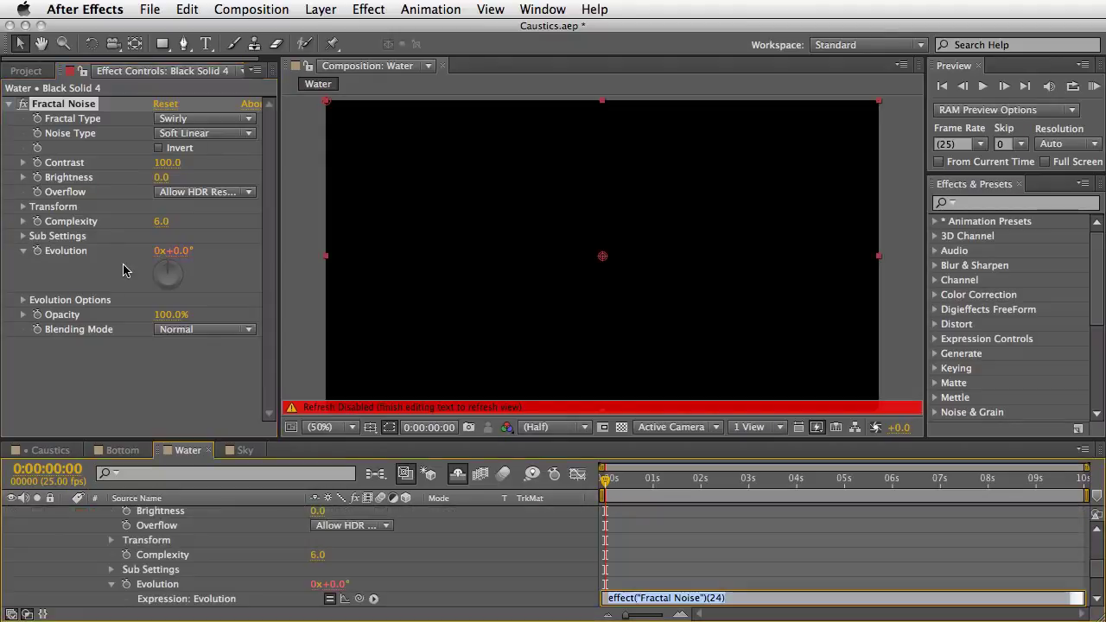
pyautogui.write('time*')
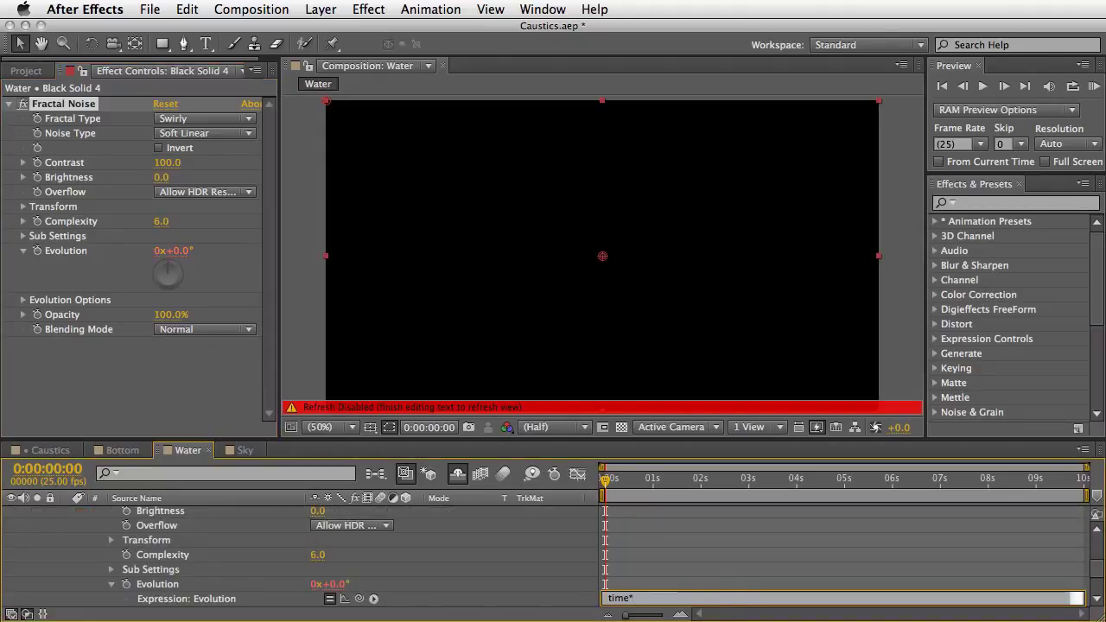
pyautogui.write('50')
pyautogui.press('KP_Enter')
pyautogui.press('KP_0')
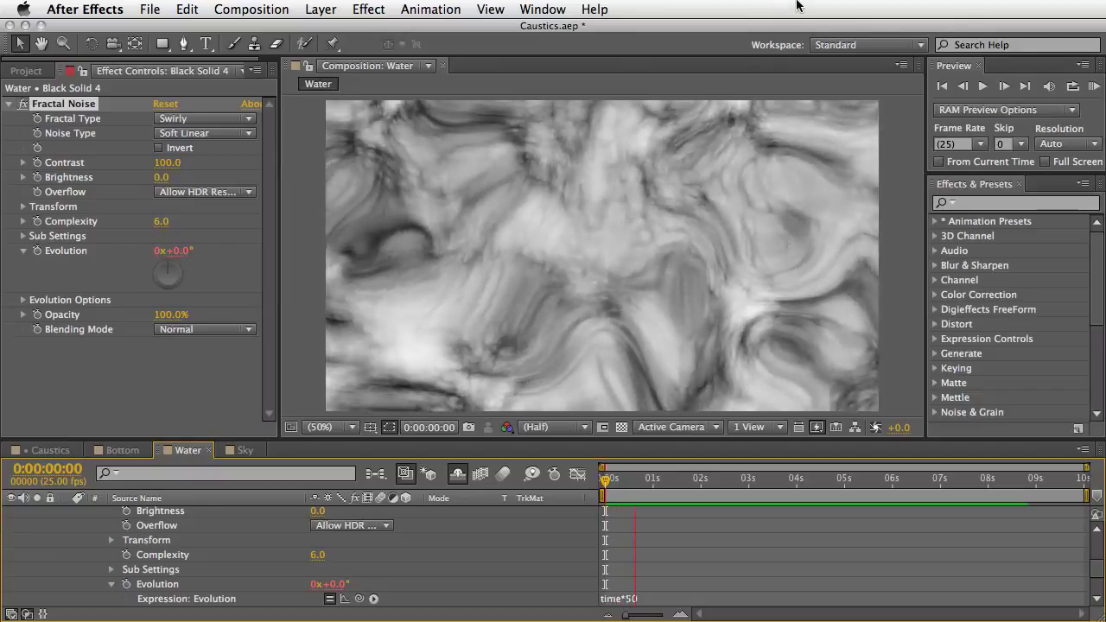
pyautogui.press('space')
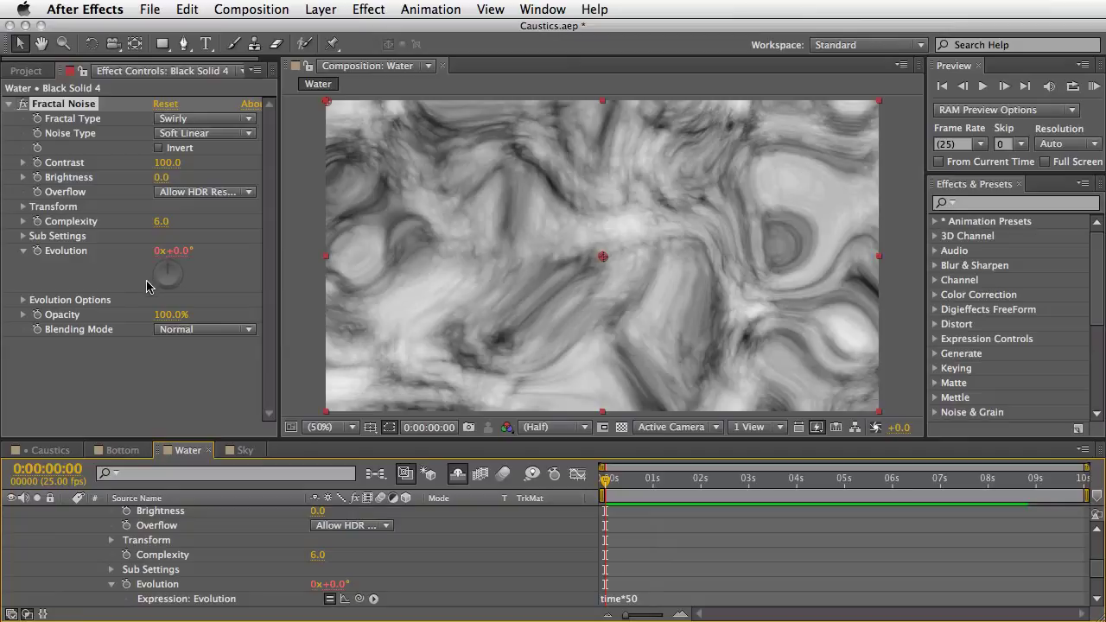
# Step: Apply Fast Blur to the Water composition's solid with a Blurriness of 40 and Repeat Edge Pixels enabled
pyautogui.click(368, 8)
pyautogui.moveTo(377, 127)
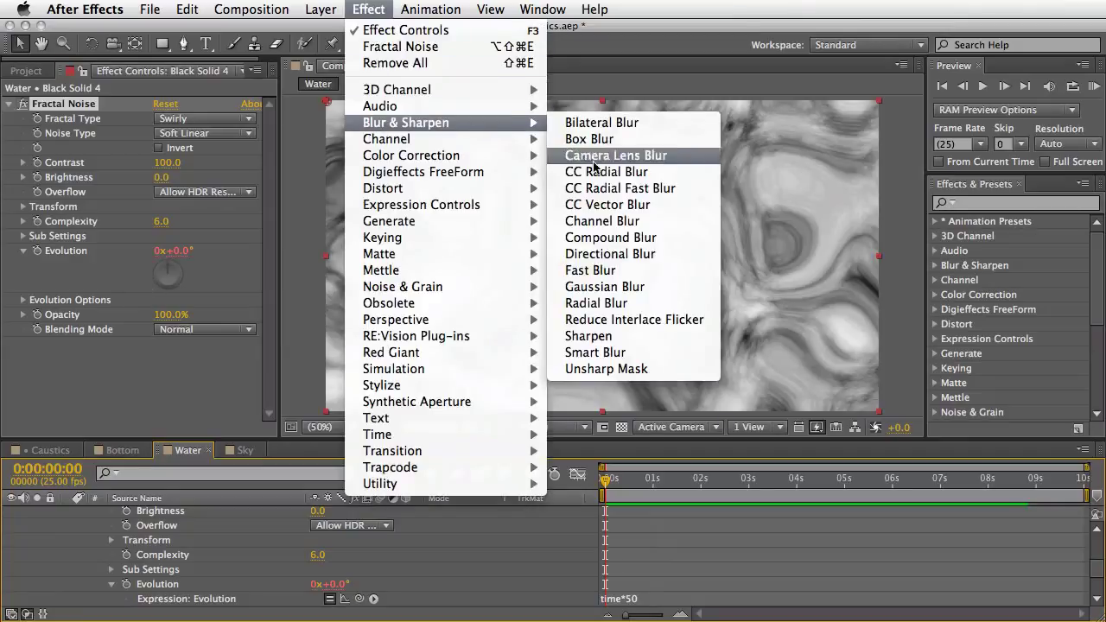
pyautogui.click(596, 273)
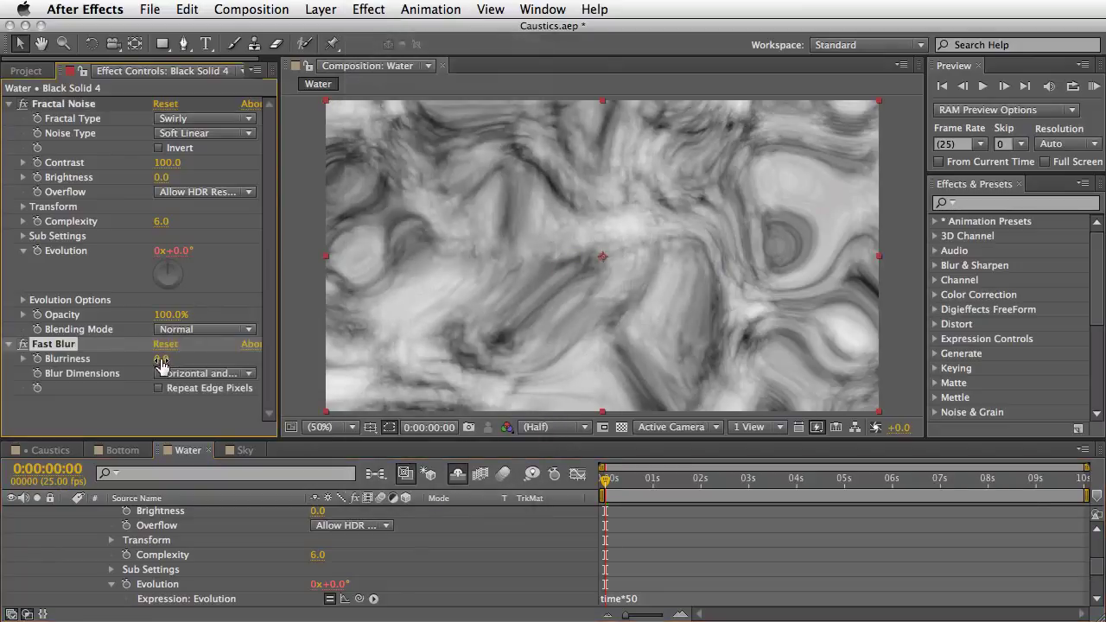
pyautogui.click(160, 360)
pyautogui.write('40')
pyautogui.press('Return')
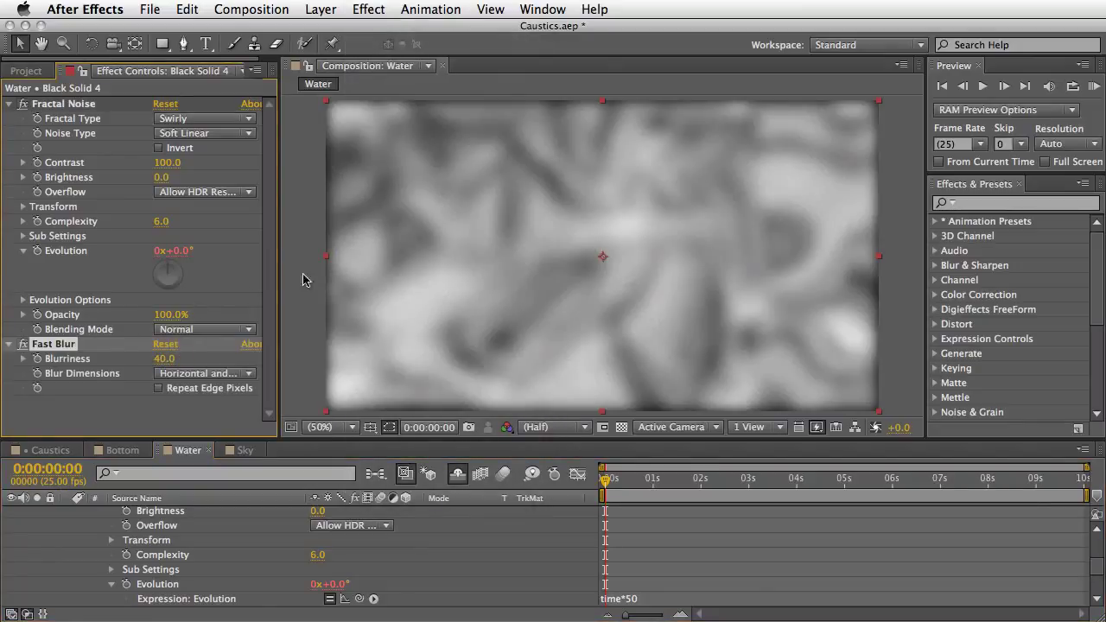
pyautogui.click(159, 388)
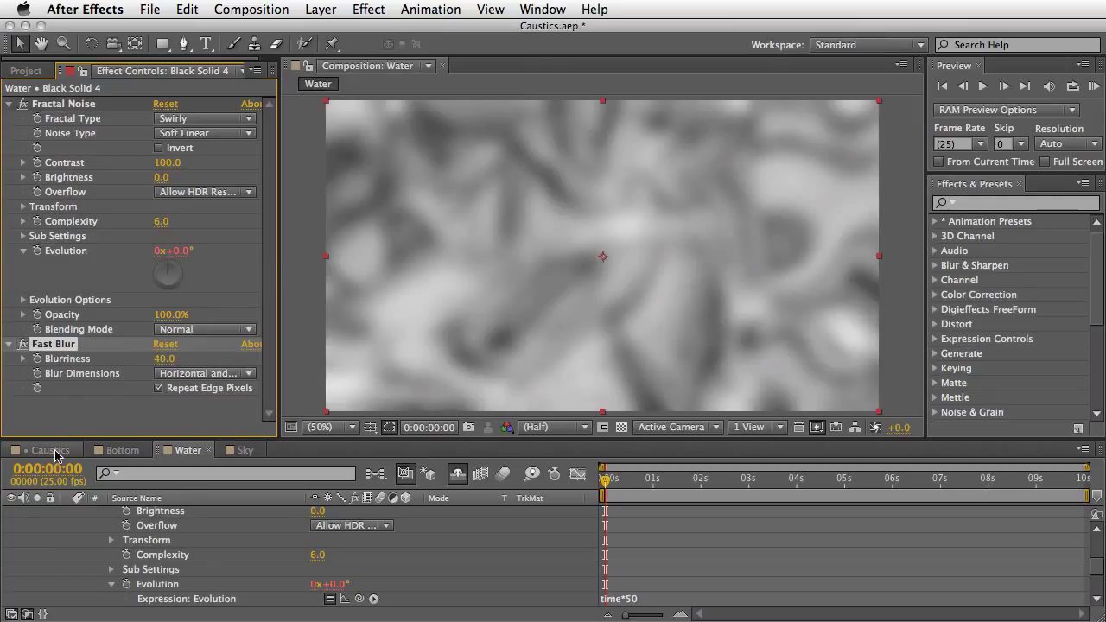
# Step: Add the Water composition above the Bottom layer in the Caustics composition and hide it
pyautogui.click(51, 450)
pyautogui.click(27, 66)
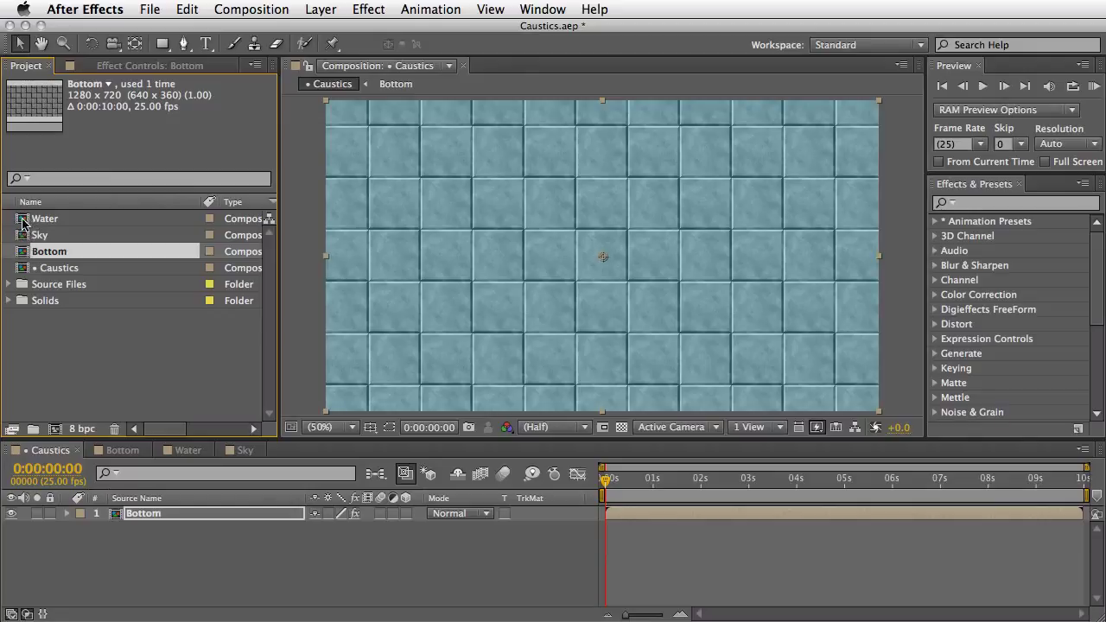
pyautogui.moveTo(30, 220); pyautogui.dragTo(76, 515)
pyautogui.click(13, 514)
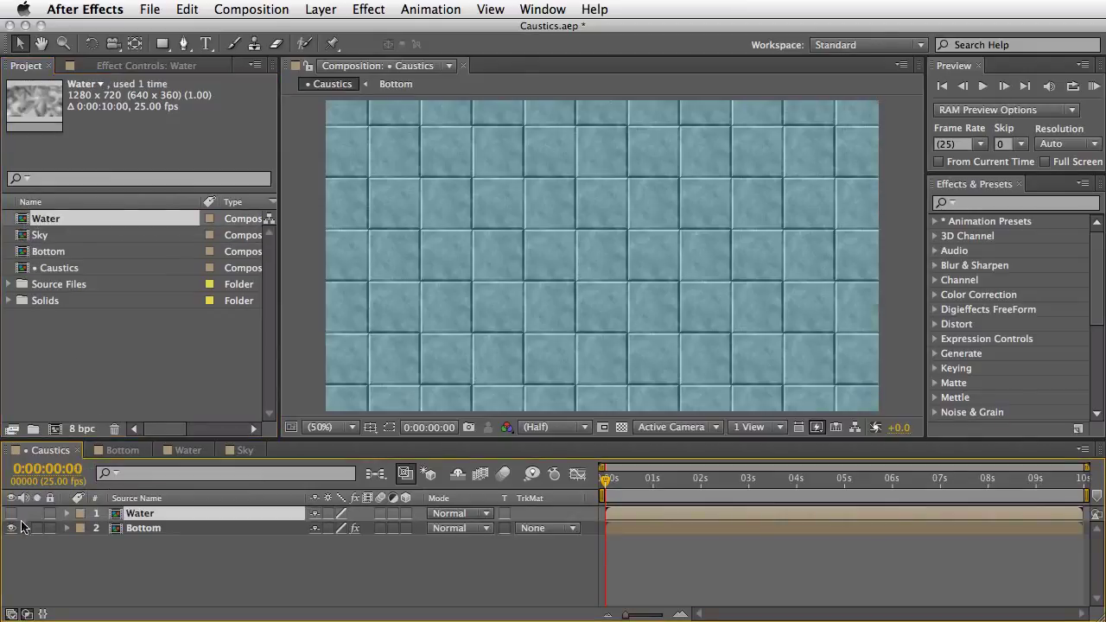
# Step: Assign Water as the Water Surface of the Bottom layer's Caustics effect, preview the motion, and set the bottom Blur to 0.5
pyautogui.click(134, 528)
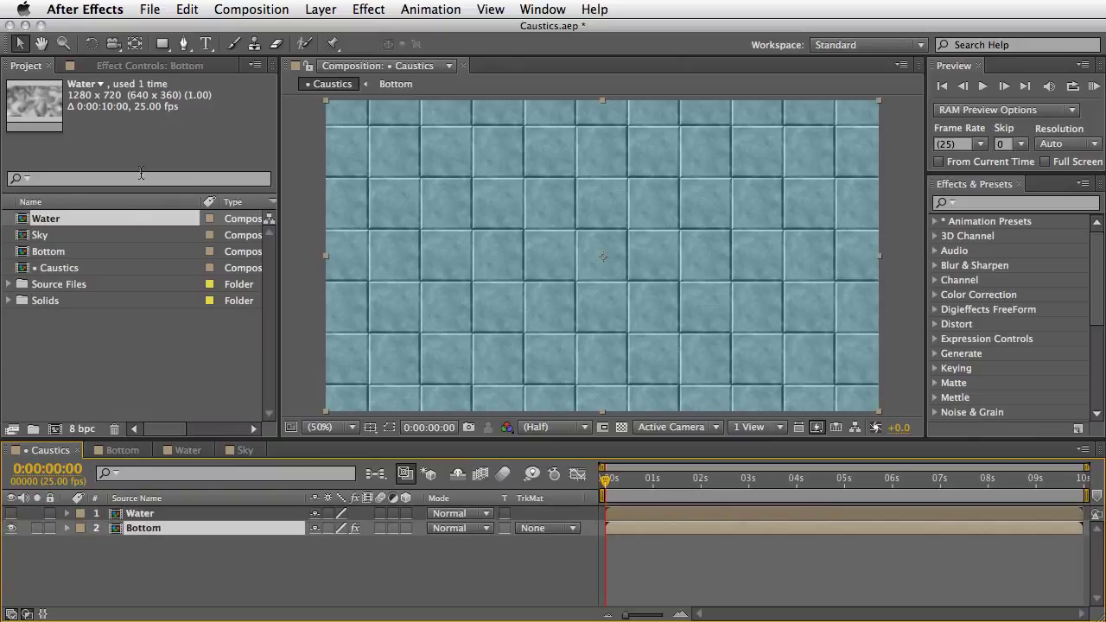
pyautogui.click(149, 69)
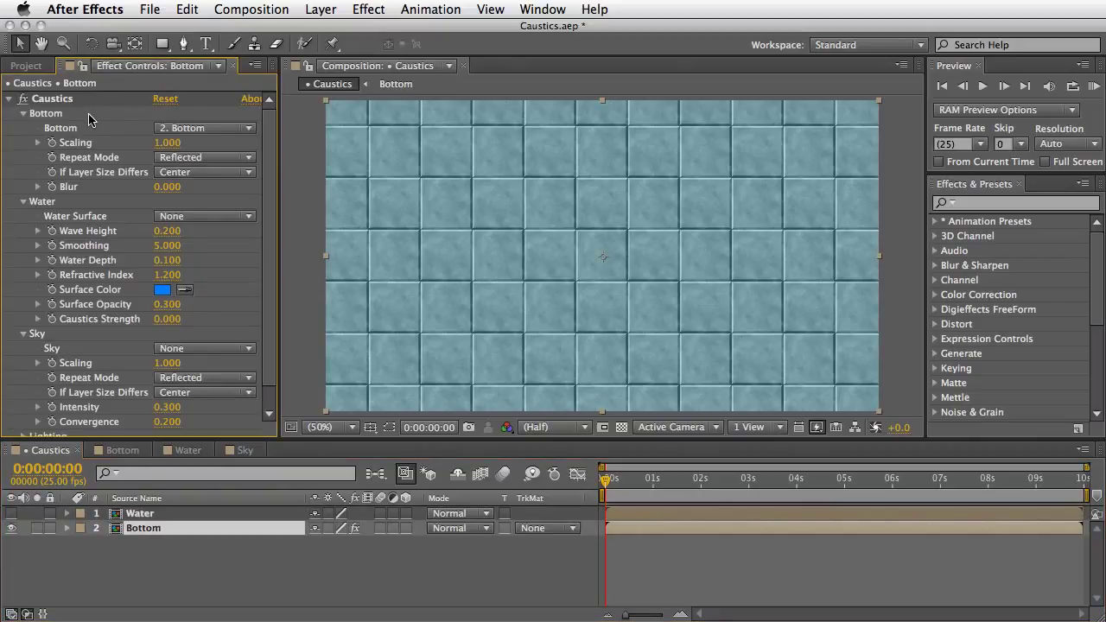
pyautogui.click(208, 217)
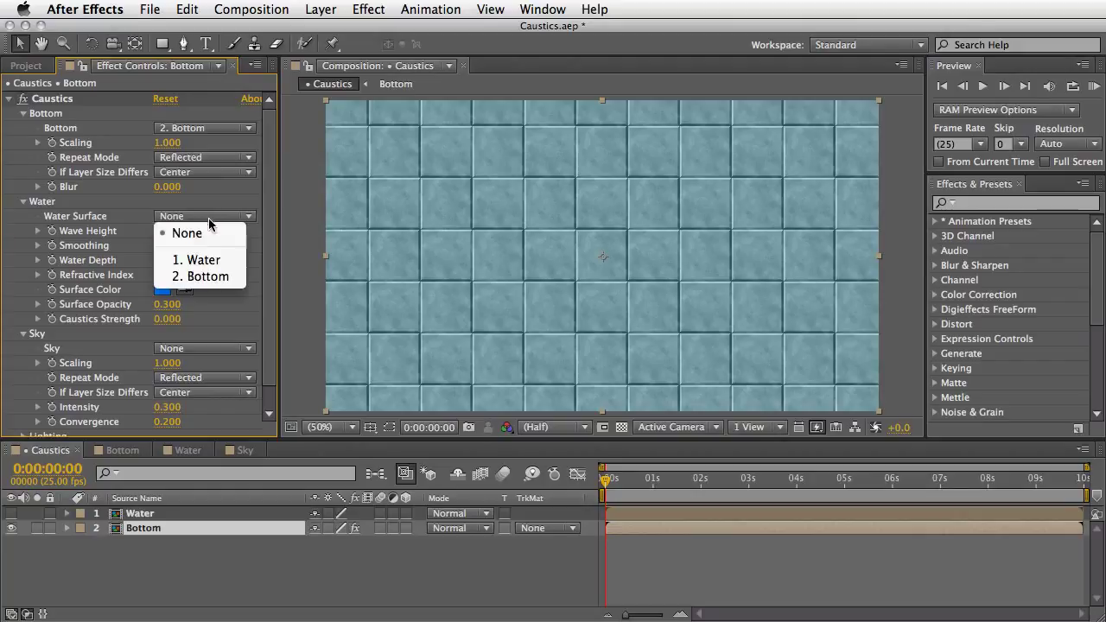
pyautogui.click(208, 266)
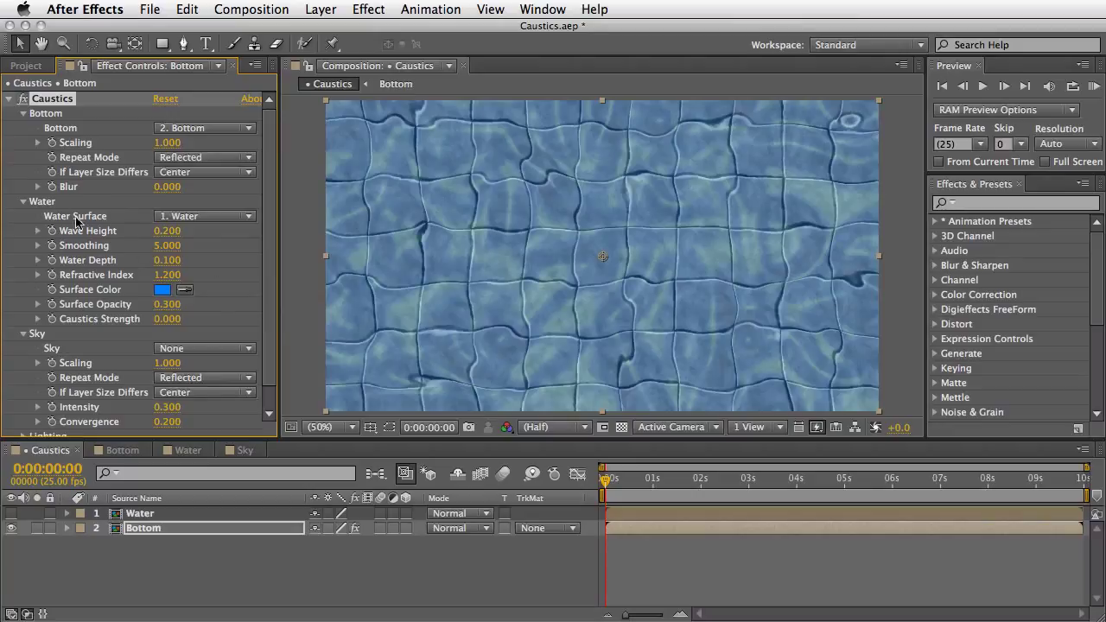
pyautogui.press('KP_0')
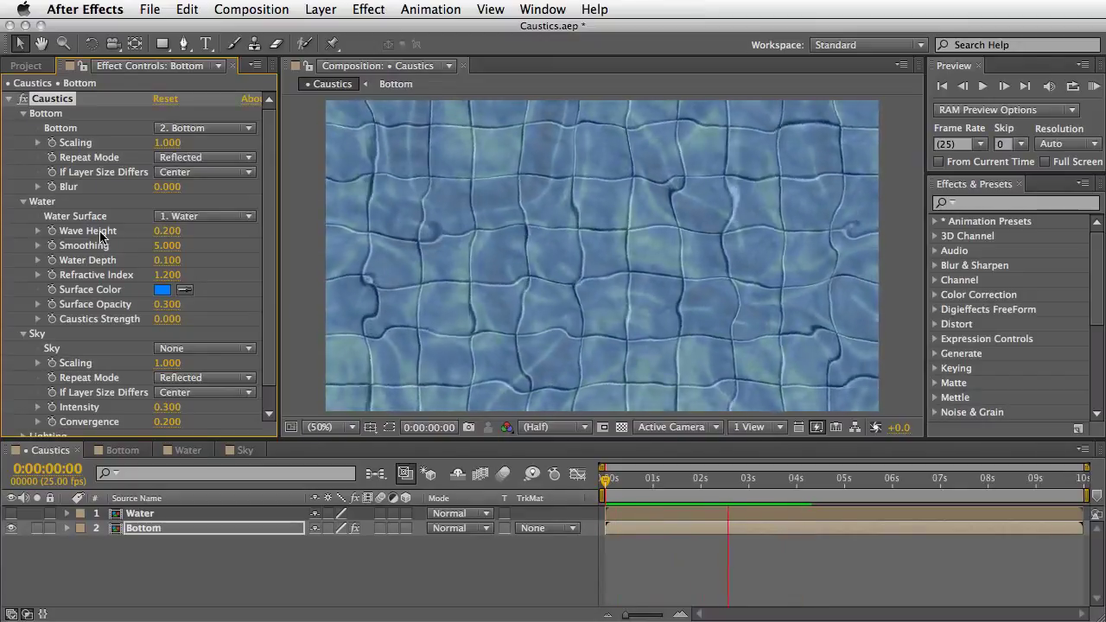
pyautogui.press('space')
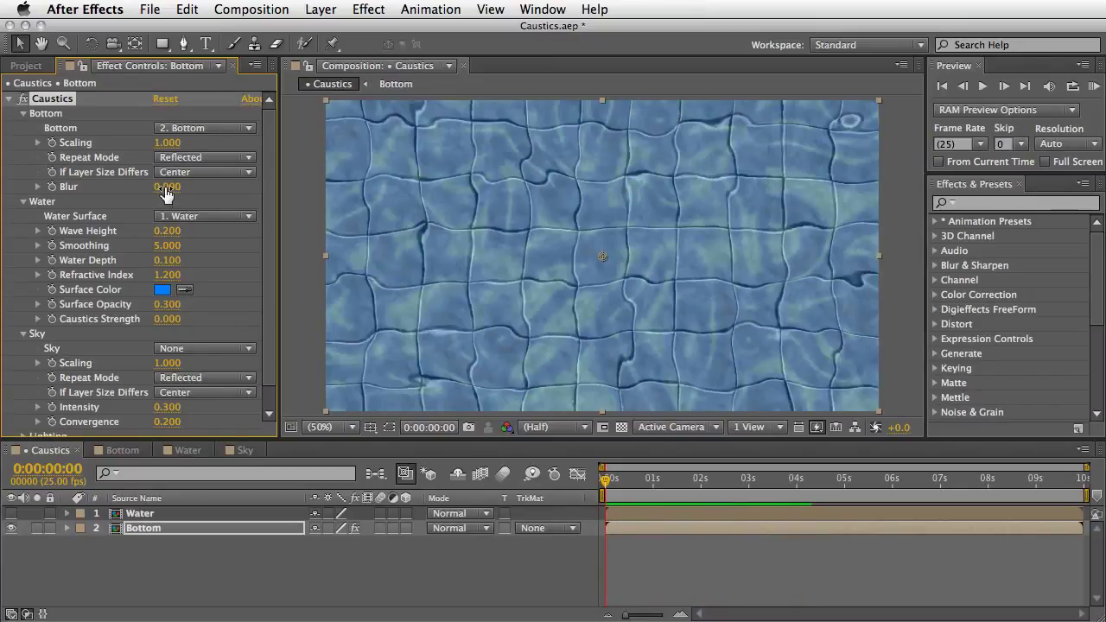
pyautogui.moveTo(167, 190); pyautogui.dragTo(177, 188)
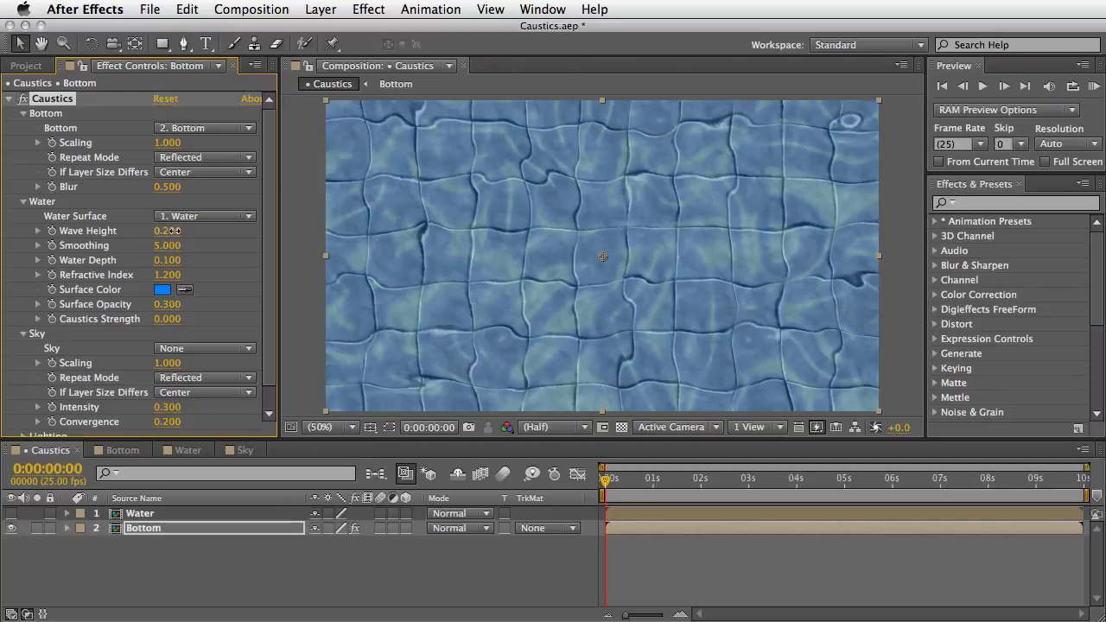
# Step: Try stronger water settings in the Caustics effect, such as Wave Height 0.45, Smoothing 8.4 and Water Depth 0.19
pyautogui.moveTo(173, 231); pyautogui.dragTo(190, 231)
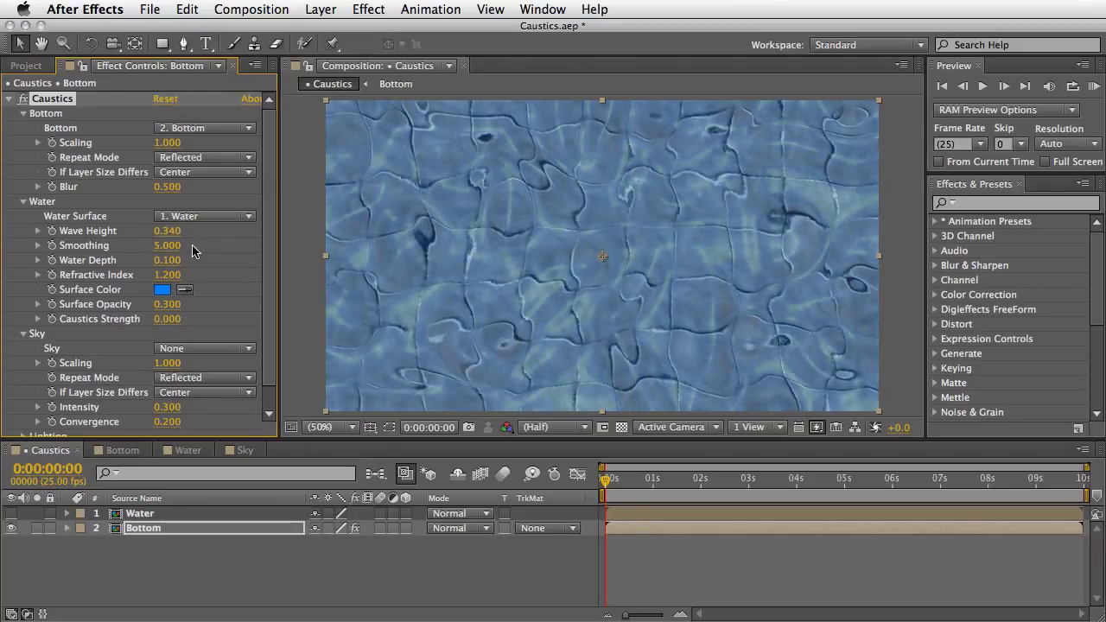
pyautogui.press('super+z')
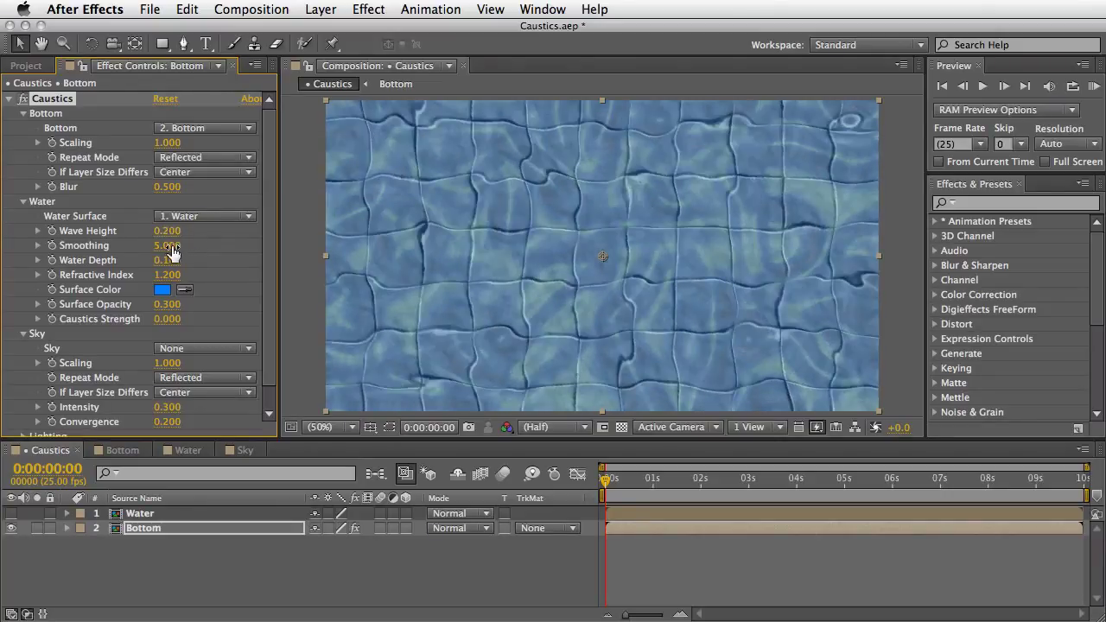
pyautogui.moveTo(196, 245); pyautogui.dragTo(171, 260)
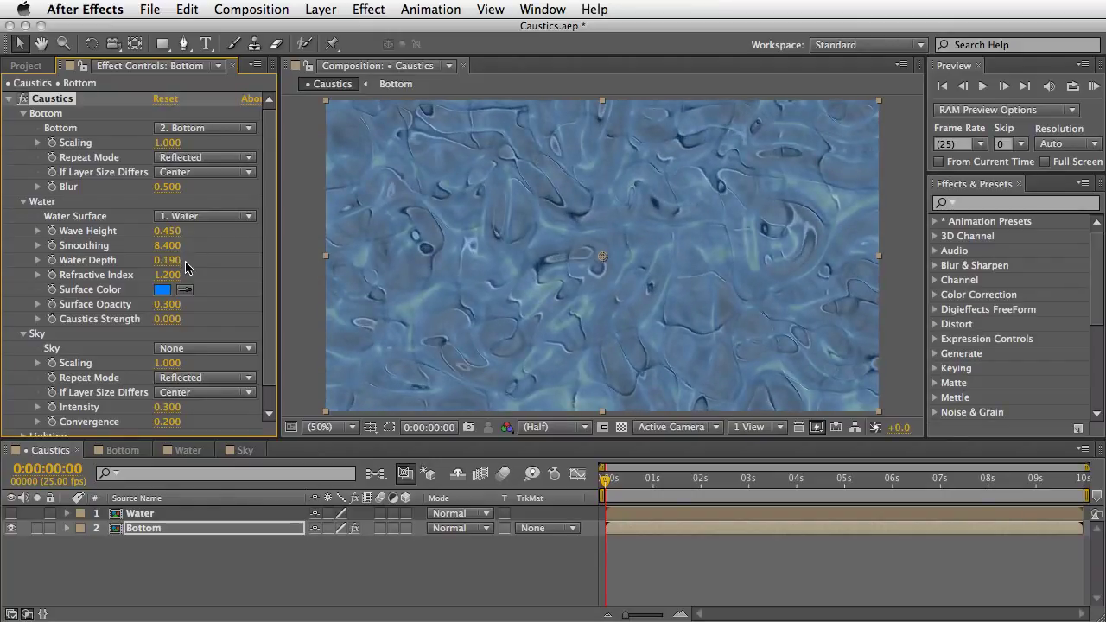
pyautogui.press('super+z')
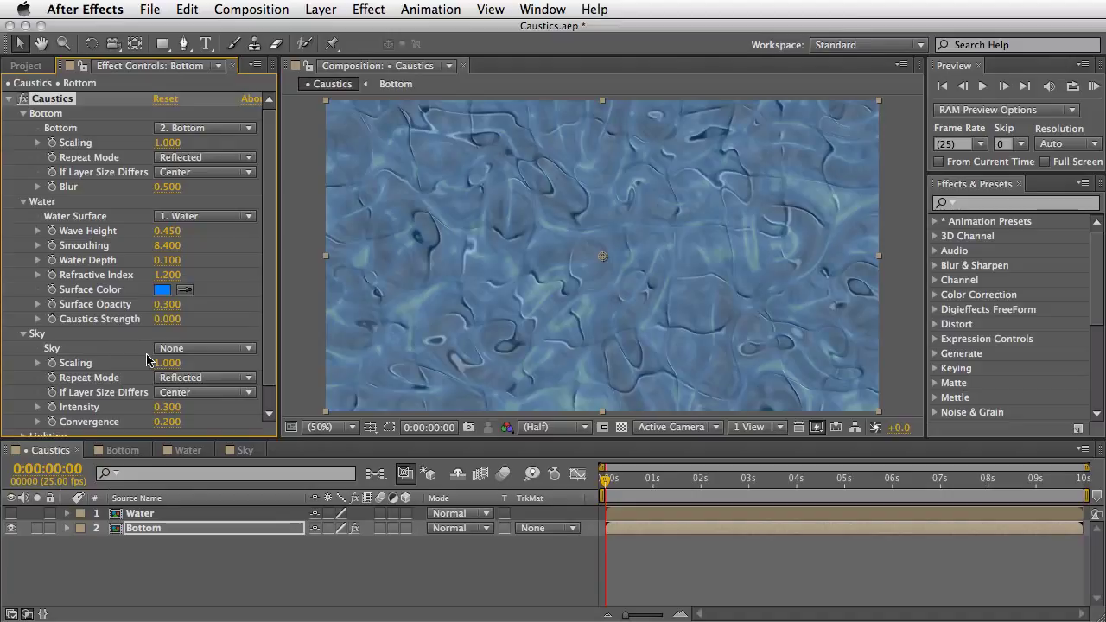
pyautogui.press('space')
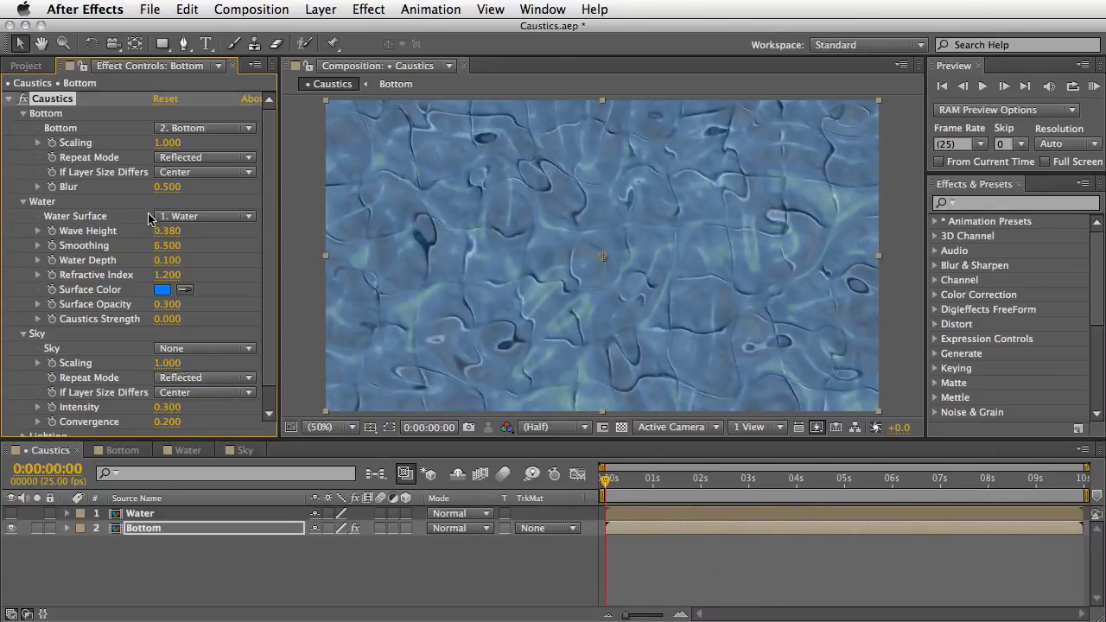
# Step: Reset the Caustics effect's Smoothing and Wave Height to their default values
pyautogui.rightClick(89, 248)
pyautogui.click(121, 364)
pyautogui.rightClick(102, 234)
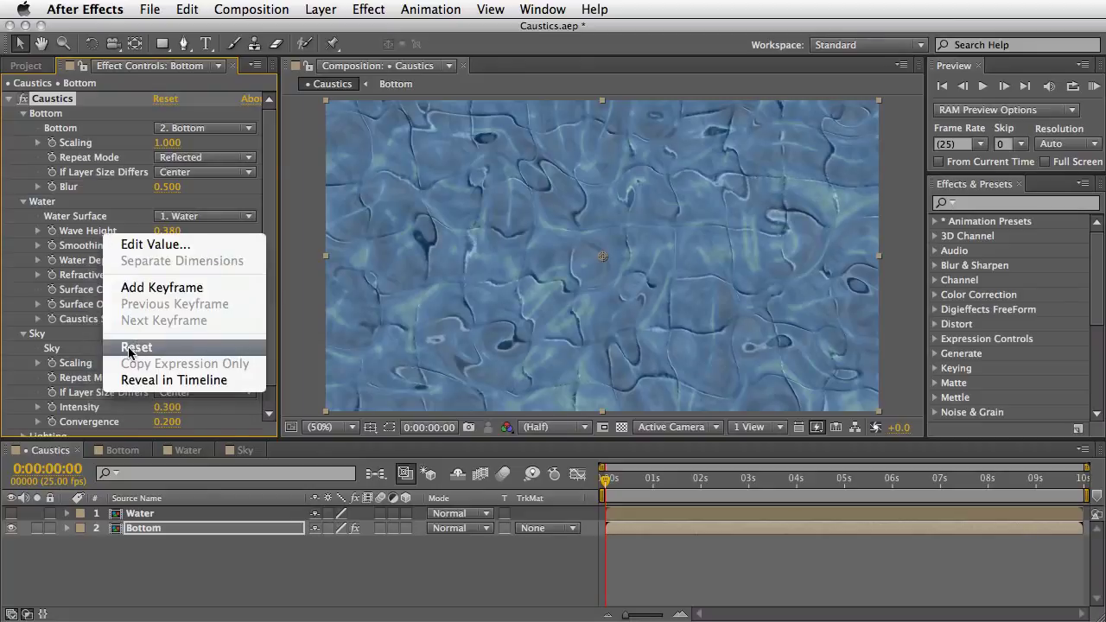
pyautogui.click(131, 349)
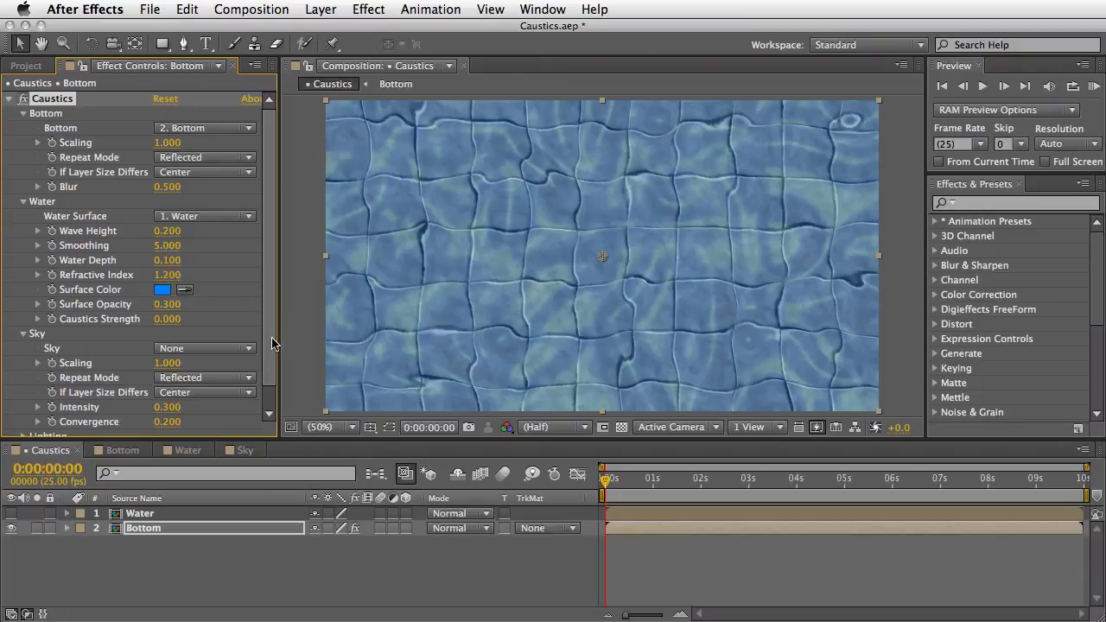
# Step: Apply the Tint effect to the cloud footage layer fxtl1003.mov in the Sky composition
pyautogui.scroll(-1, 271, 337)
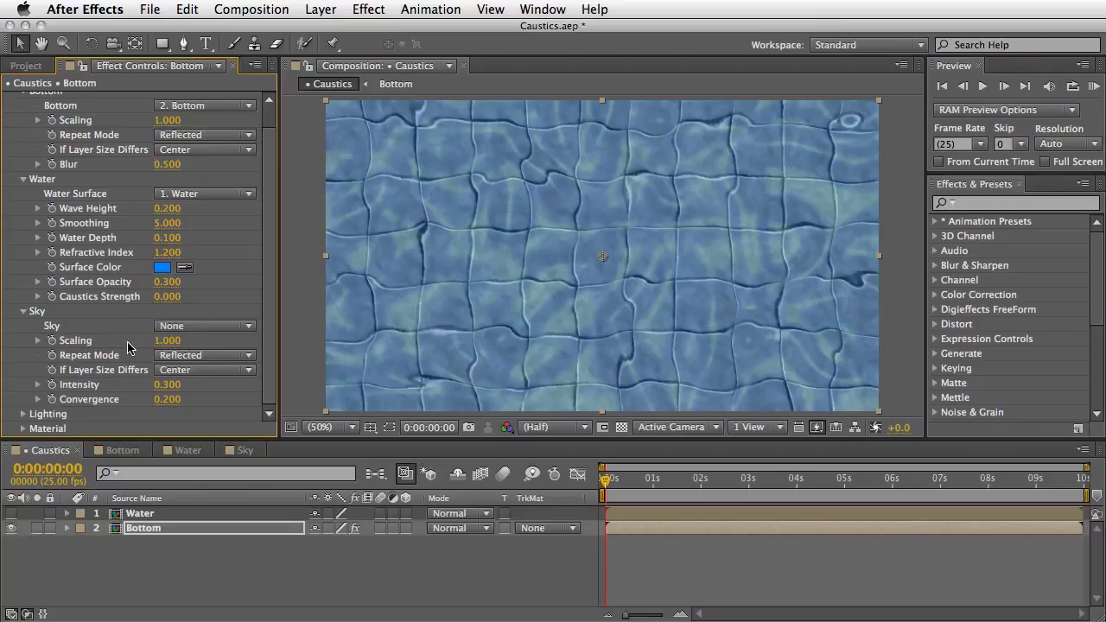
pyautogui.click(243, 453)
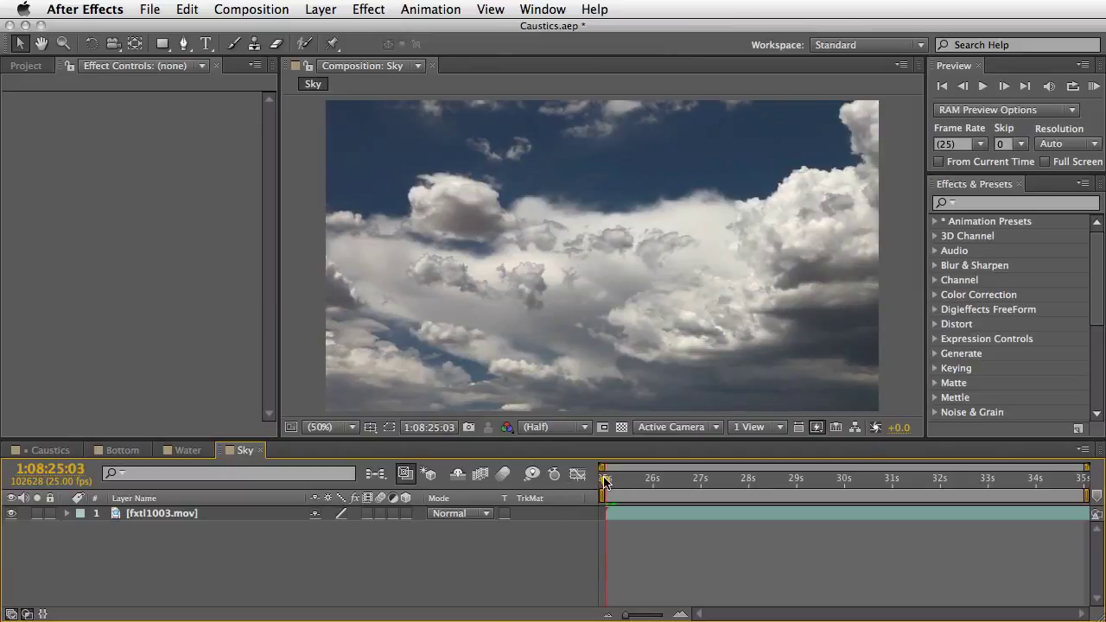
pyautogui.moveTo(604, 480)
pyautogui.mouseDown()
pyautogui.moveTo(940, 488)
pyautogui.moveTo(605, 481)
pyautogui.mouseUp()
pyautogui.click(170, 515)
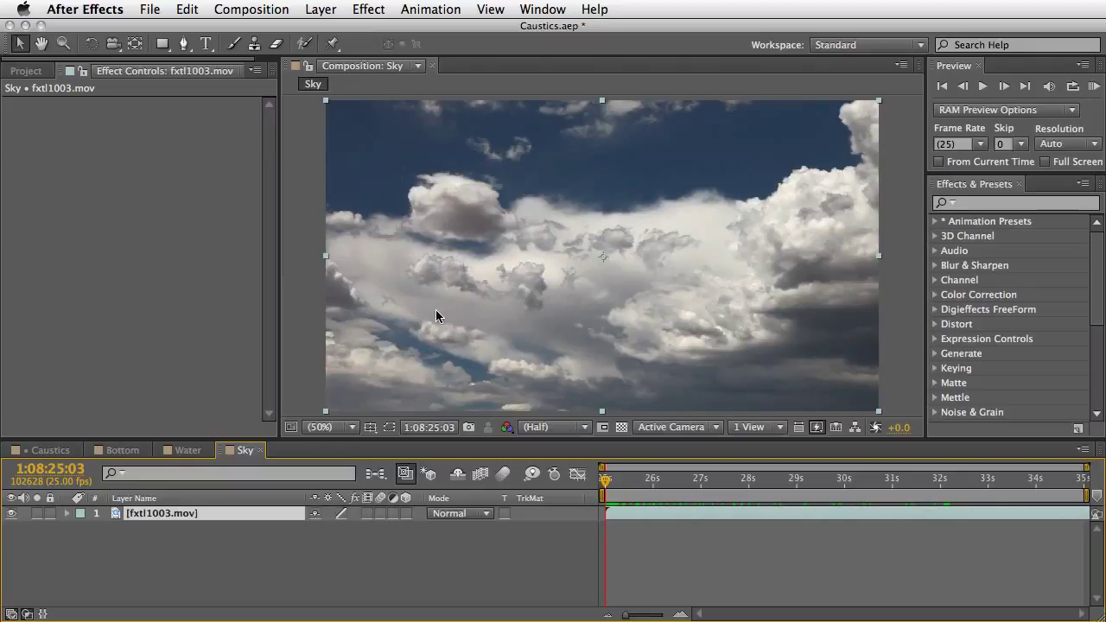
pyautogui.click(368, 8)
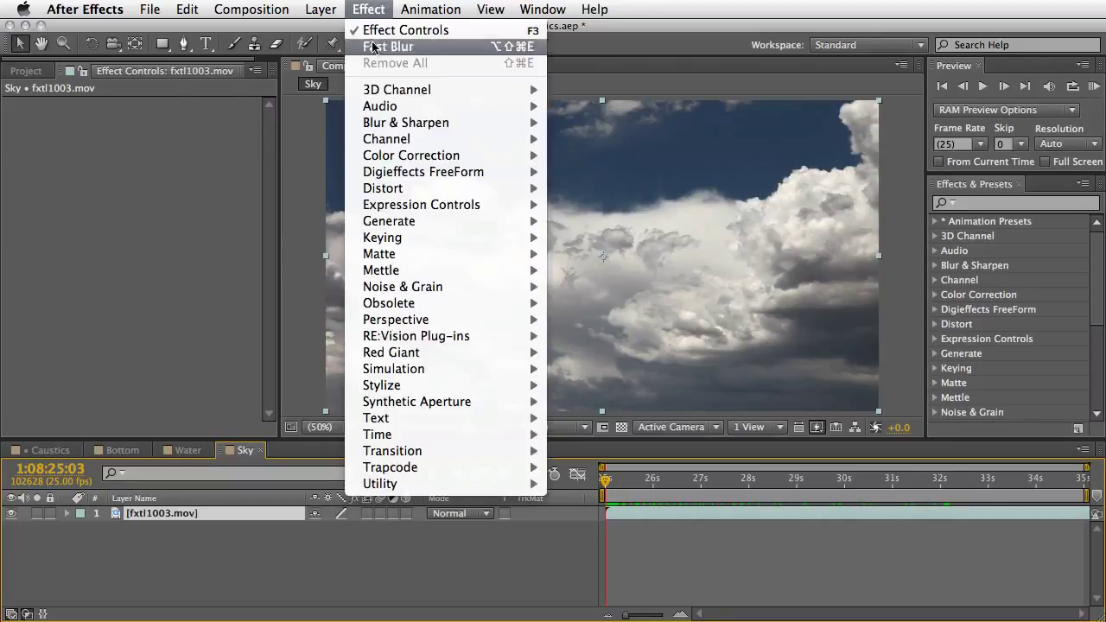
pyautogui.moveTo(388, 155)
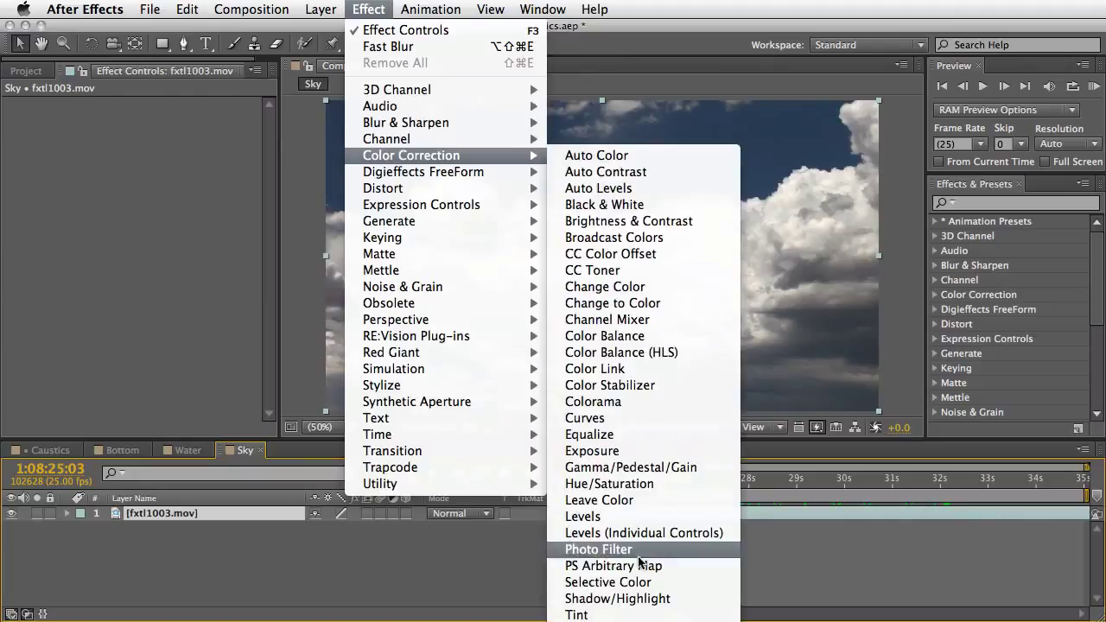
pyautogui.click(577, 614)
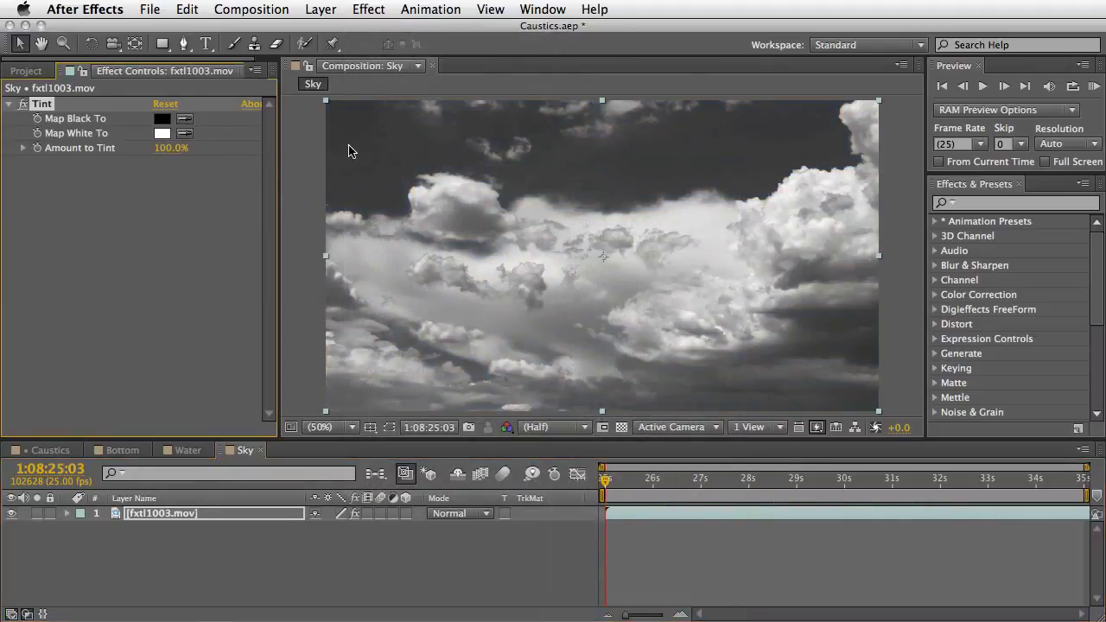
# Step: Set the Tint effect's Map White To color to mid-grey 818181
pyautogui.click(162, 133)
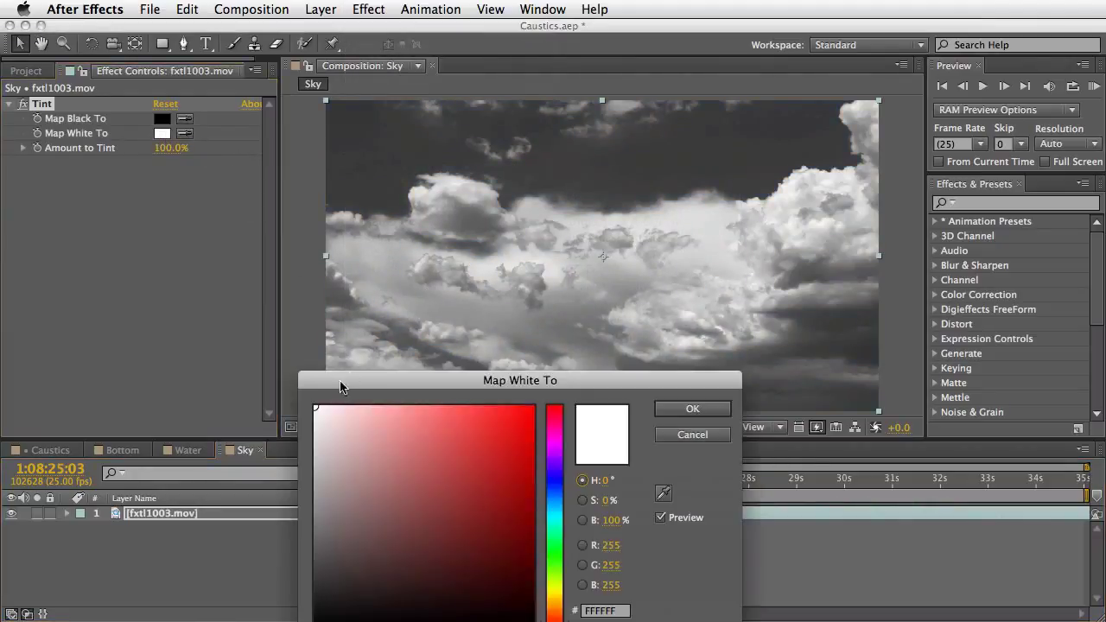
pyautogui.moveTo(358, 292); pyautogui.dragTo(343, 260)
pyautogui.moveTo(295, 378); pyautogui.dragTo(288, 388)
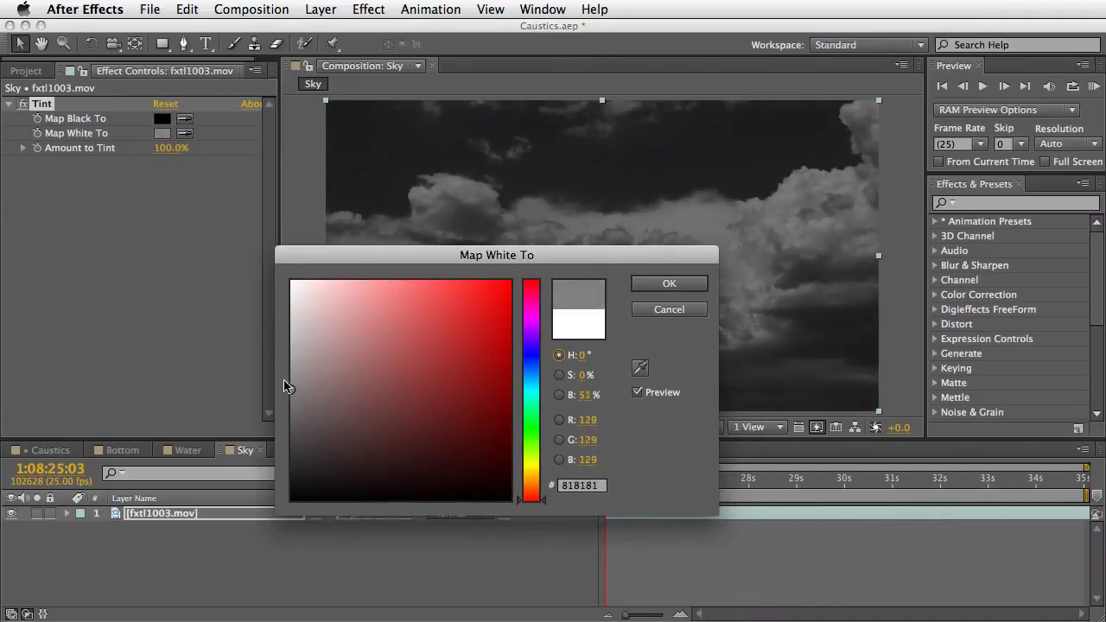
pyautogui.click(669, 286)
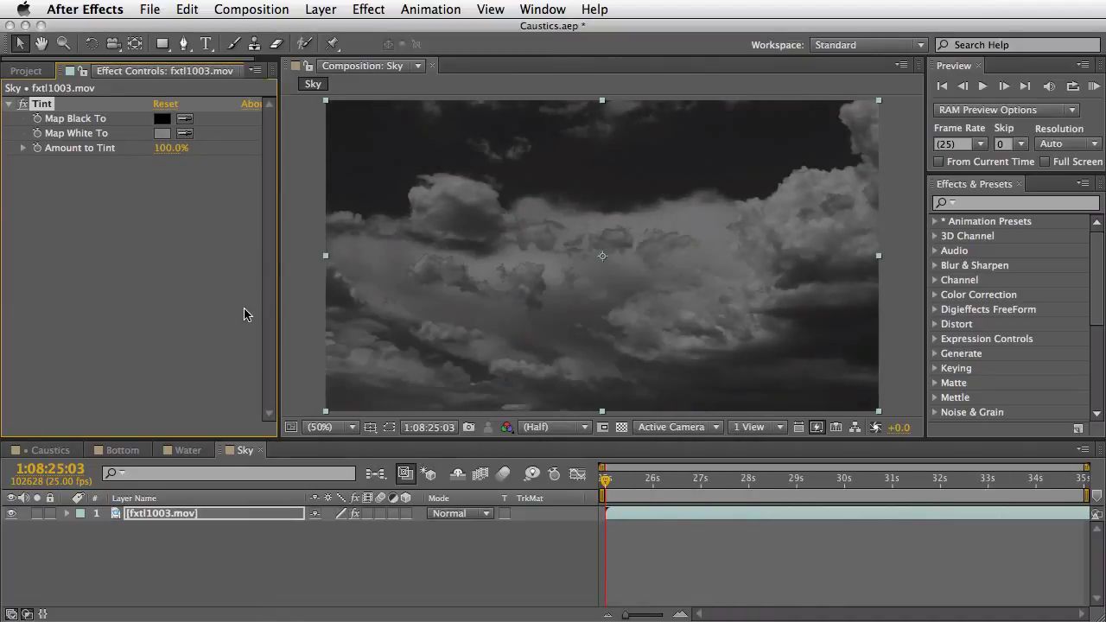
# Step: Add the Sky composition as the top layer of the Caustics composition and hide it
pyautogui.click(27, 71)
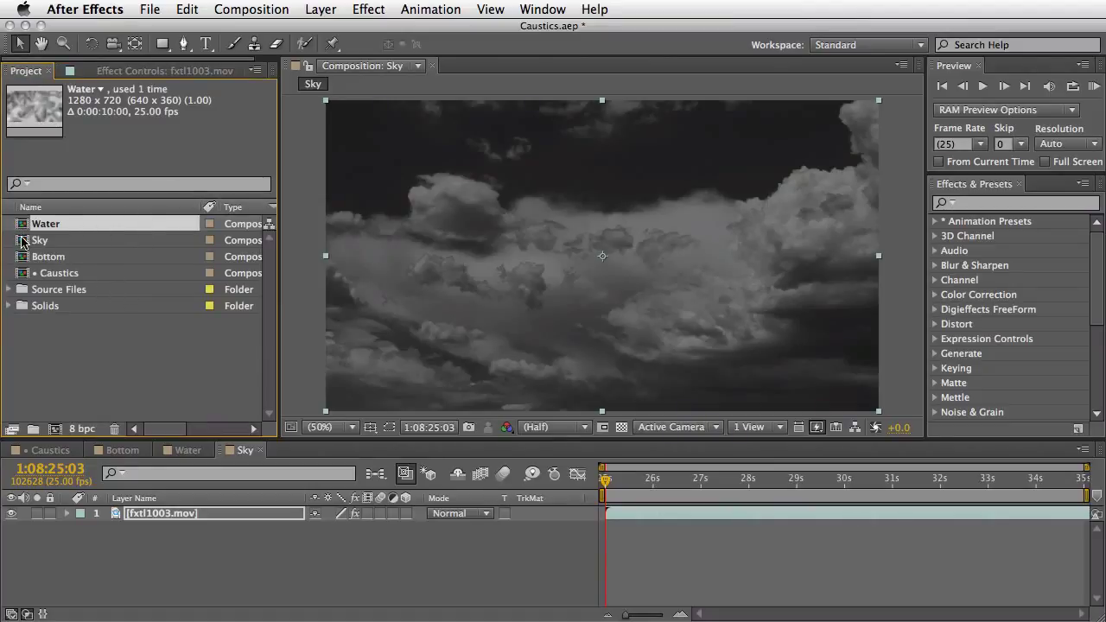
pyautogui.moveTo(23, 241); pyautogui.dragTo(41, 273)
pyautogui.click(11, 513)
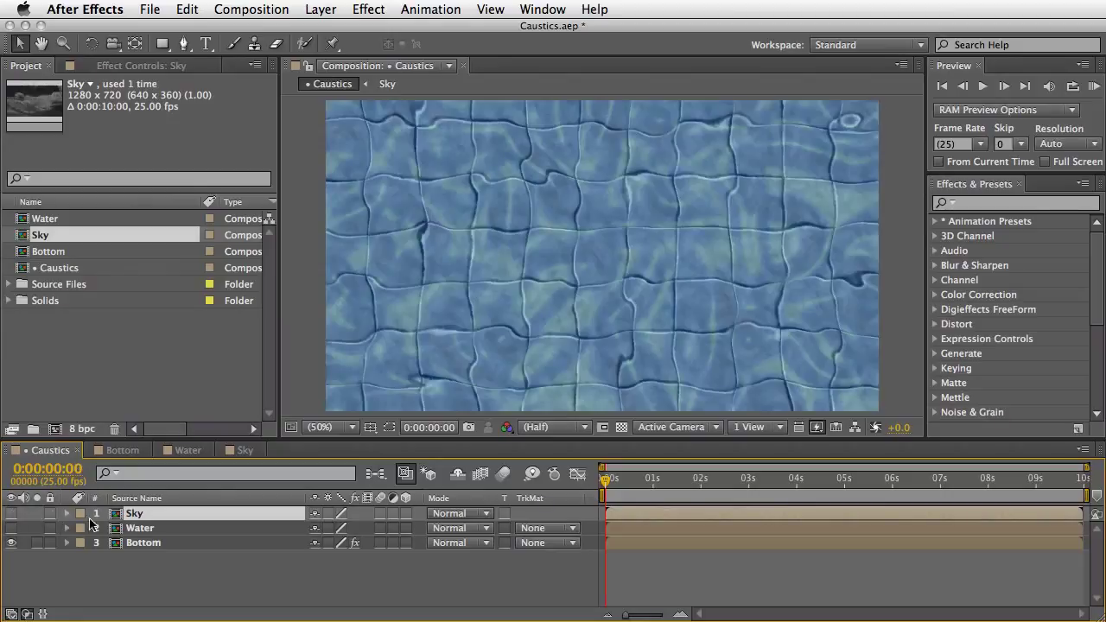
# Step: Assign the Sky layer as the Sky of the Bottom layer's Caustics effect and try a higher sky Intensity
pyautogui.click(141, 542)
pyautogui.press('F3')
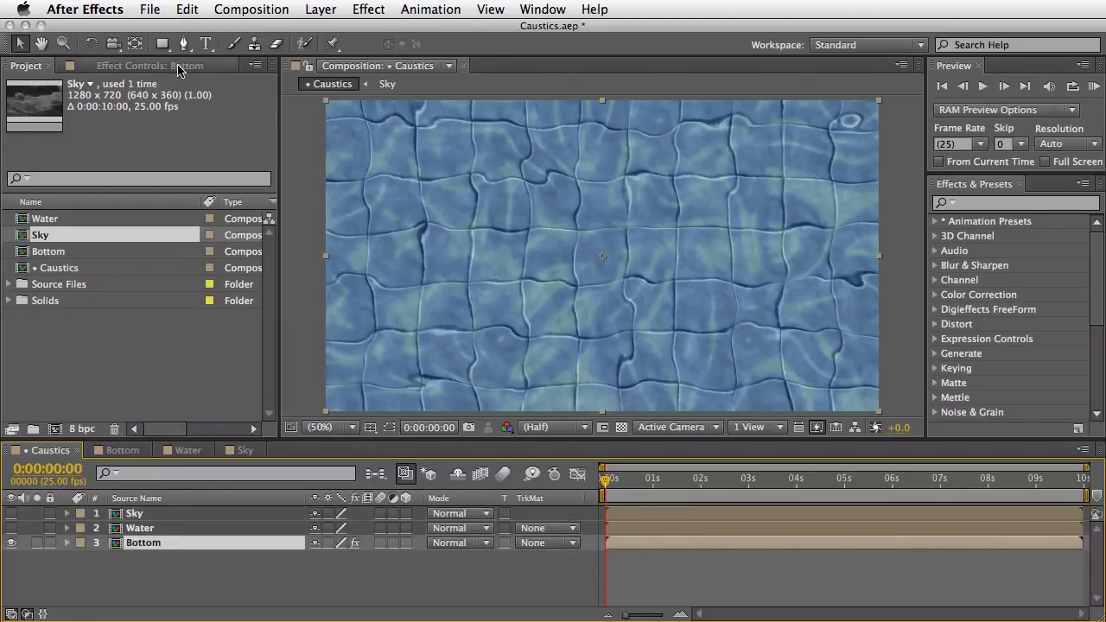
pyautogui.click(207, 349)
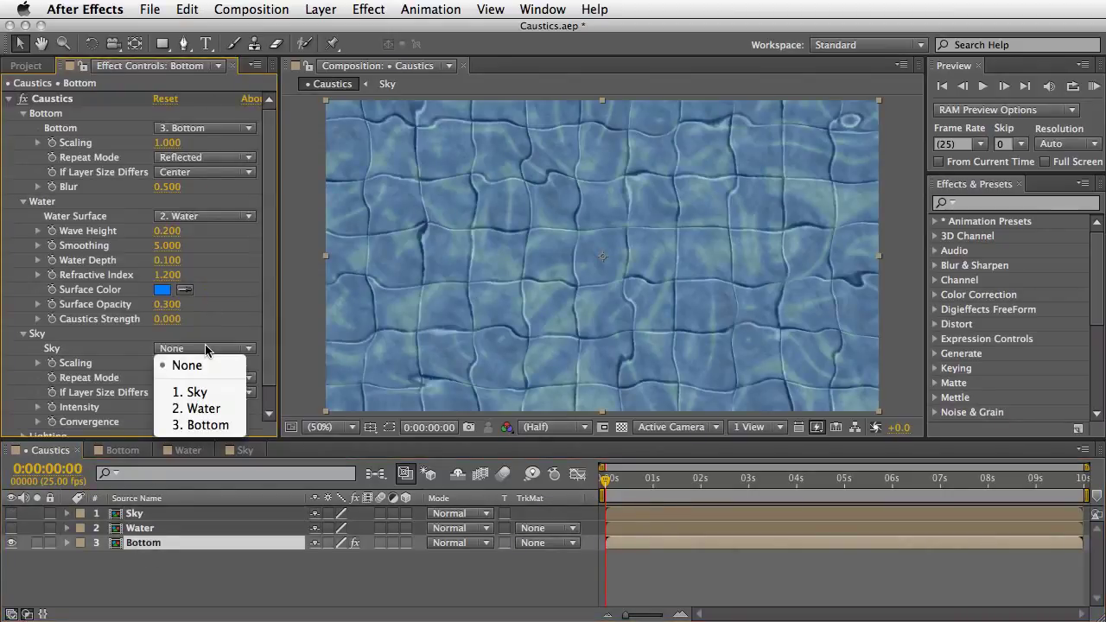
pyautogui.click(211, 394)
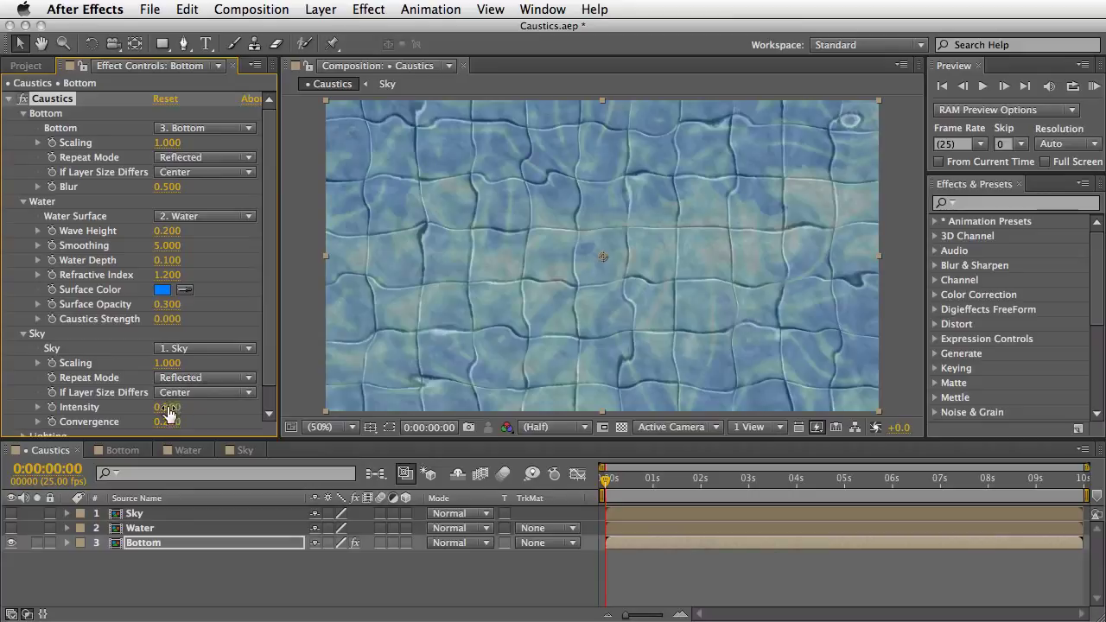
pyautogui.moveTo(167, 407); pyautogui.dragTo(234, 406)
pyautogui.press('super+z')
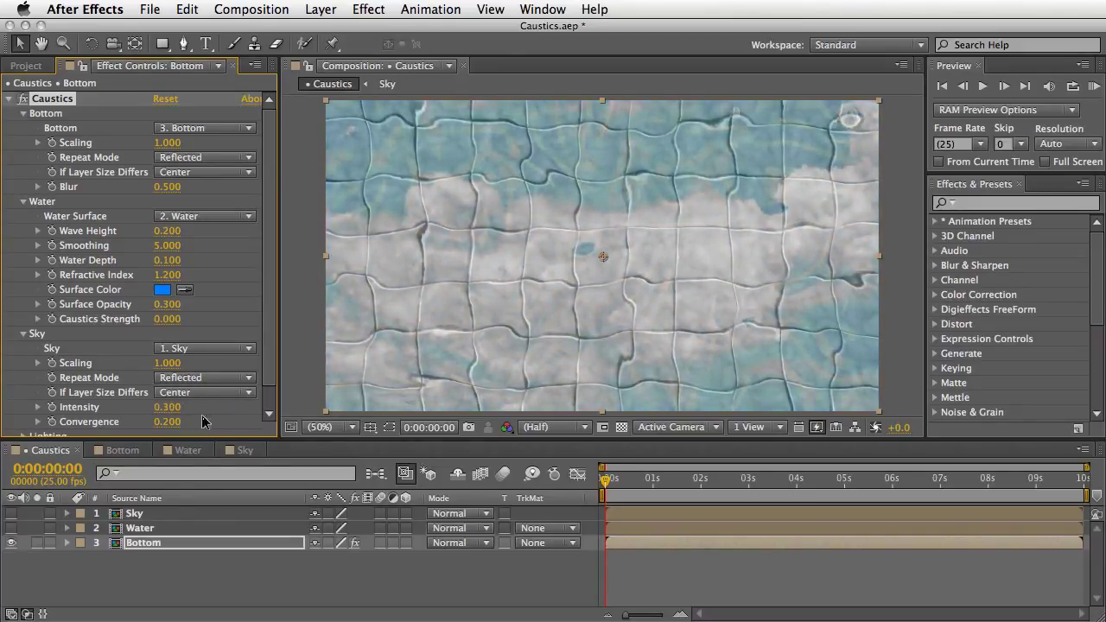
# Step: Set the sky Convergence of the Bottom layer's Caustics effect to 0.590
pyautogui.moveTo(166, 422); pyautogui.dragTo(189, 421)
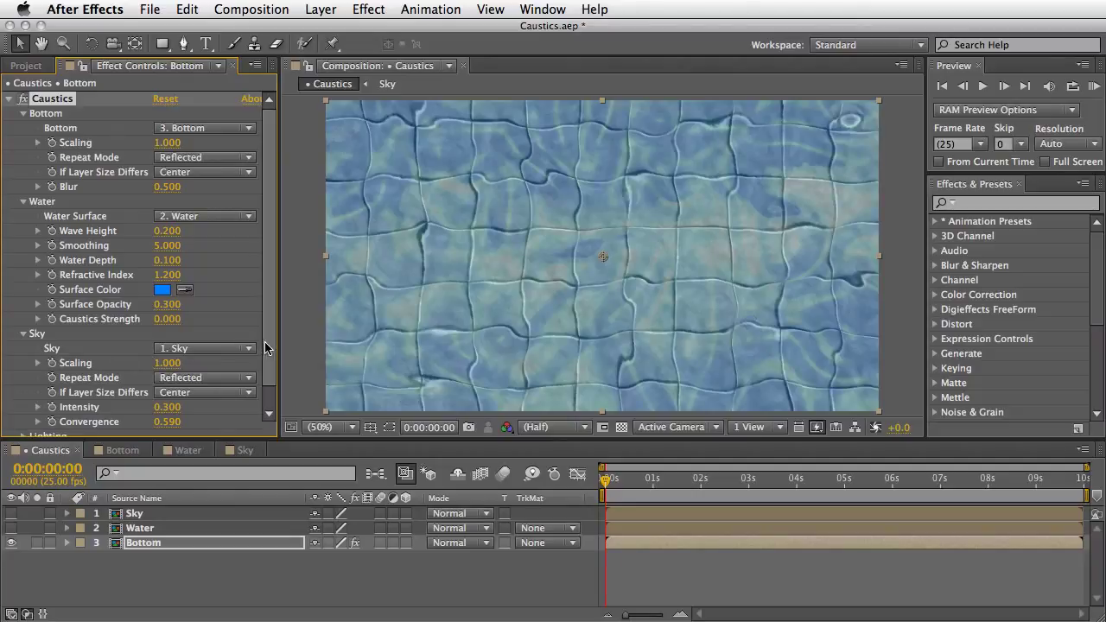
pyautogui.scroll(-1, 270, 342)
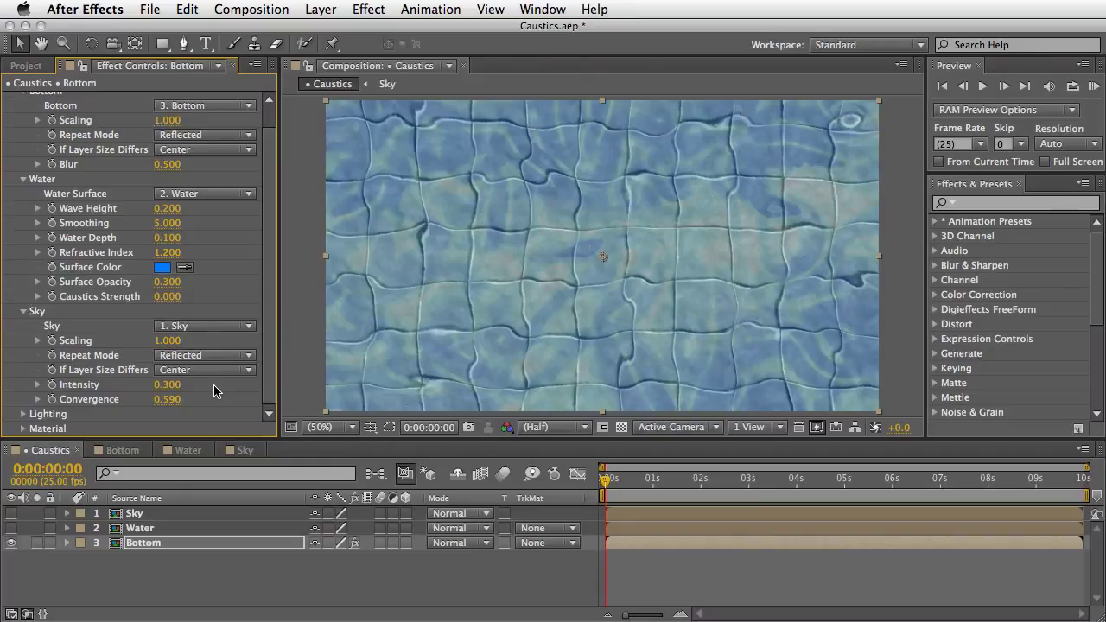
# Step: Try Point Source as the Light Type in the Caustics lighting settings, and return it to Distant Source
pyautogui.click(23, 414)
pyautogui.scroll(-2, 104, 346)
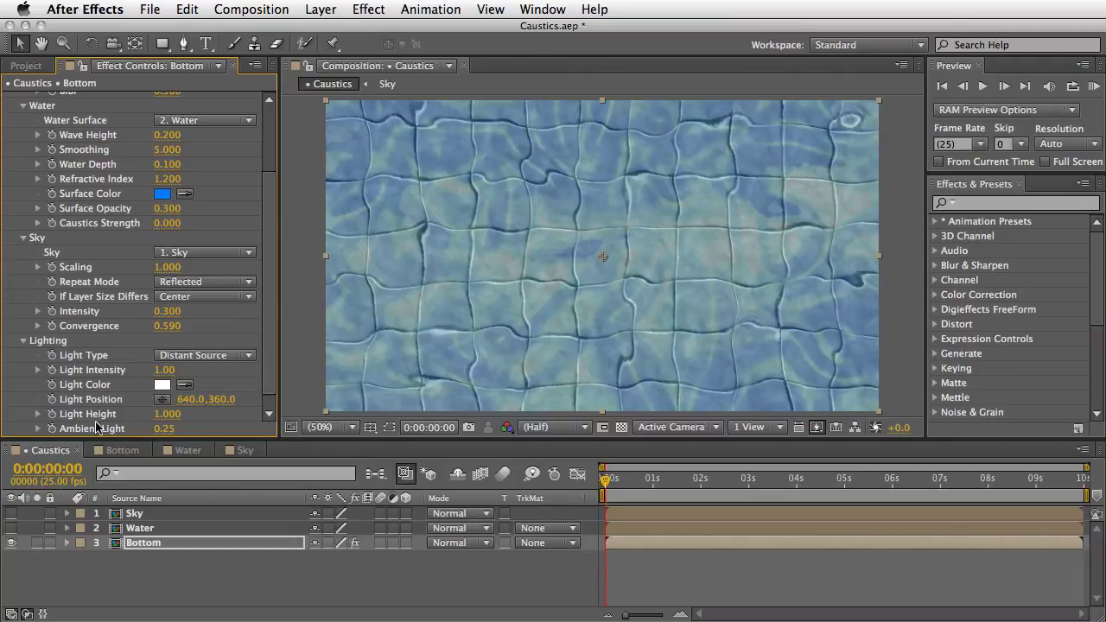
pyautogui.click(218, 356)
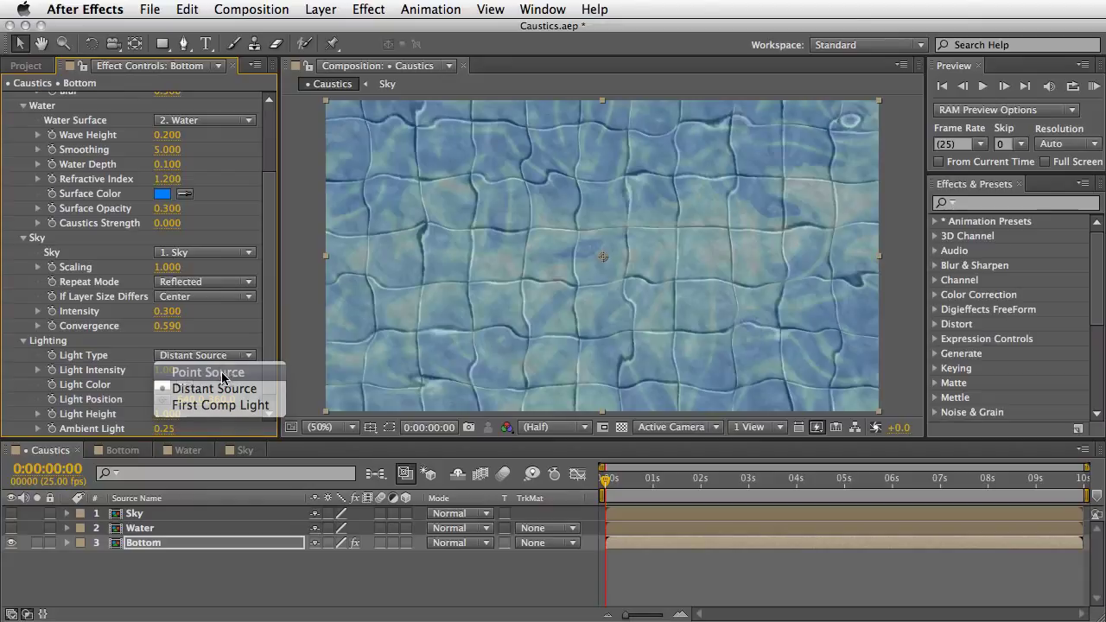
pyautogui.click(220, 372)
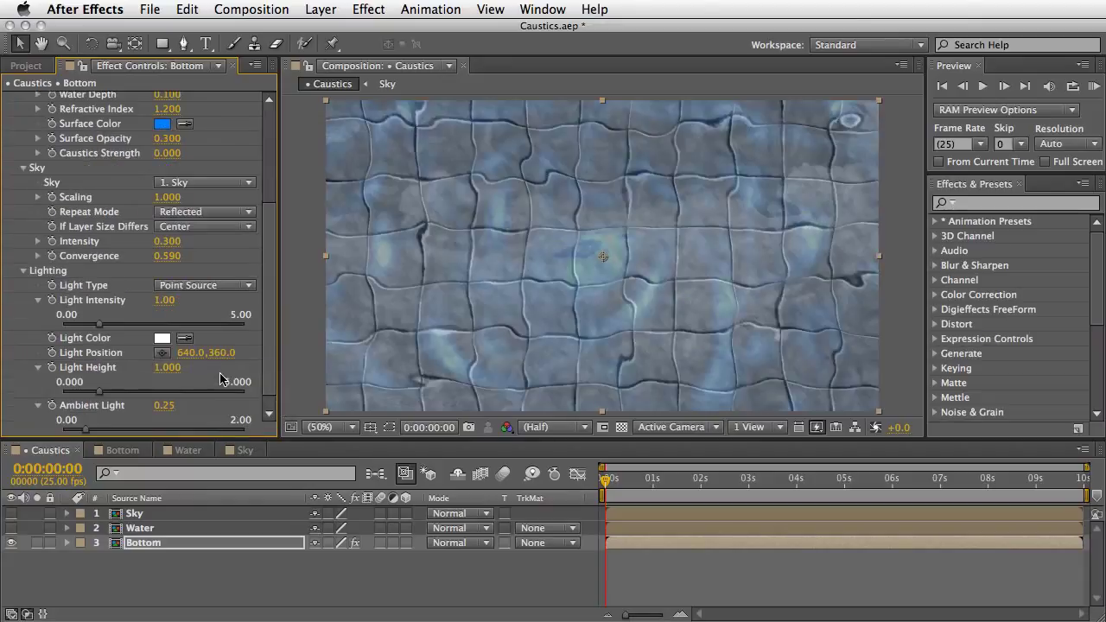
pyautogui.click(217, 286)
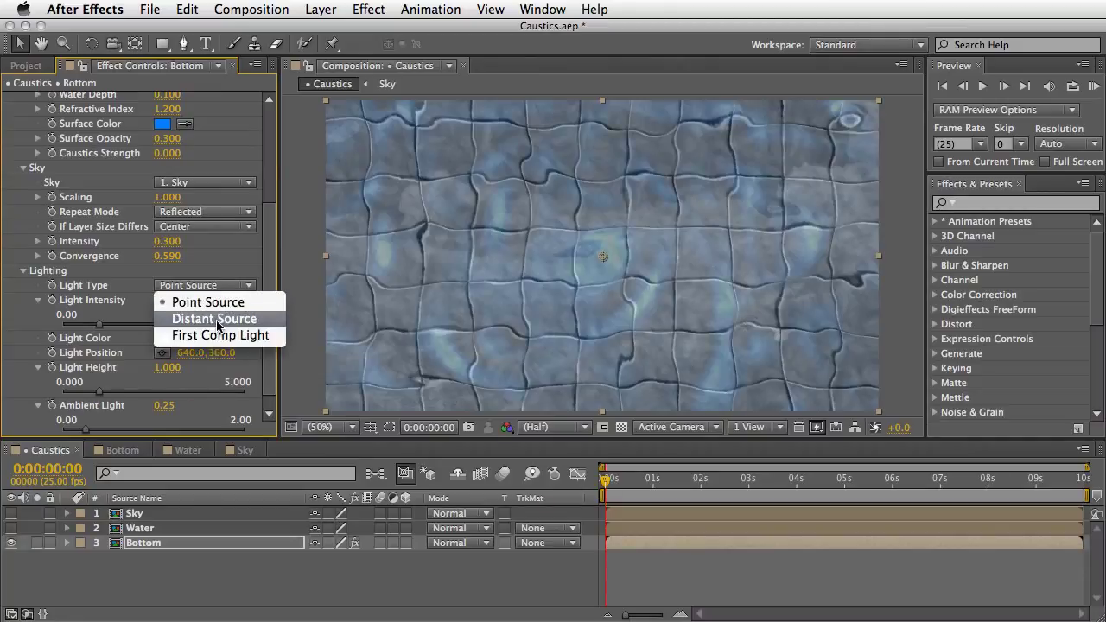
pyautogui.click(215, 318)
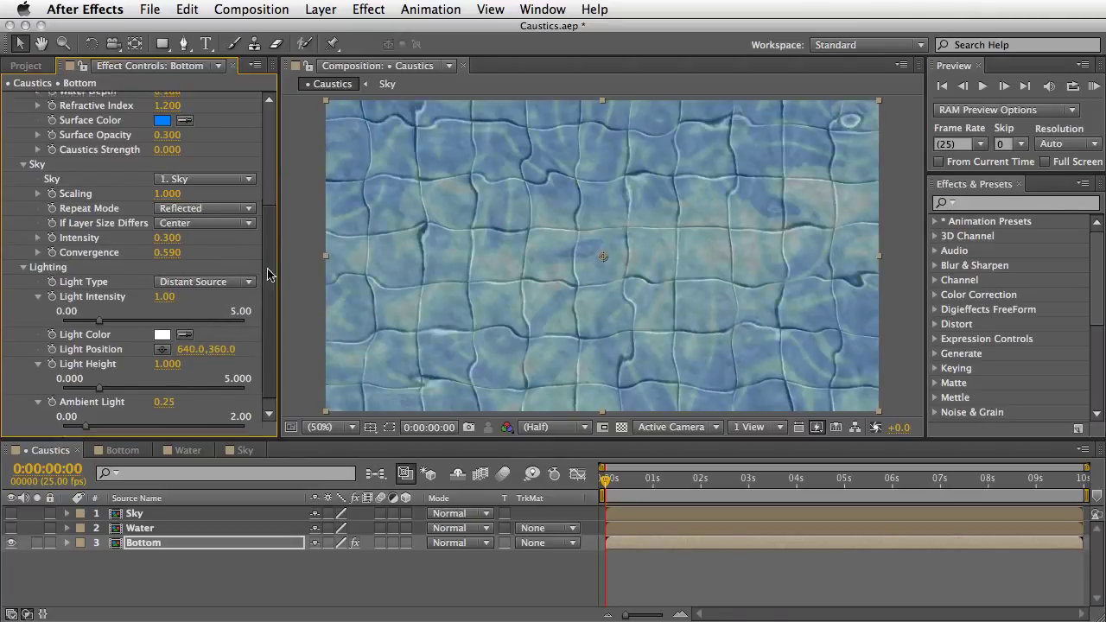
# Step: Set the Diffuse Reflection in the Caustics effect's Material settings to 0.87
pyautogui.scroll(-1, 260, 294)
pyautogui.click(23, 429)
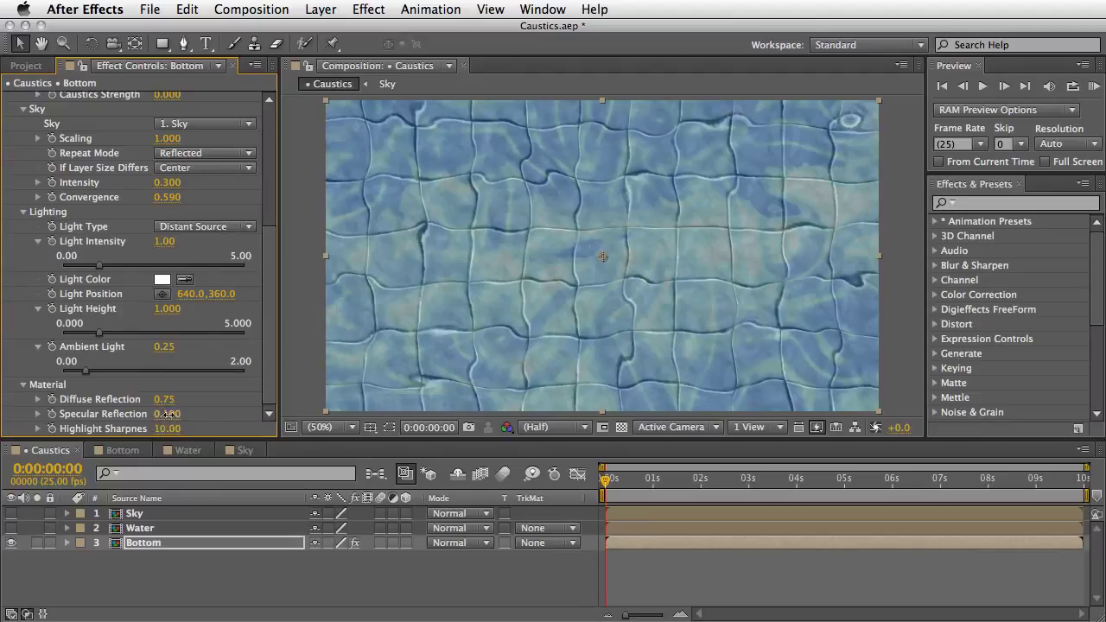
pyautogui.moveTo(166, 414)
pyautogui.mouseDown()
pyautogui.moveTo(178, 413)
pyautogui.moveTo(170, 399)
pyautogui.mouseUp()
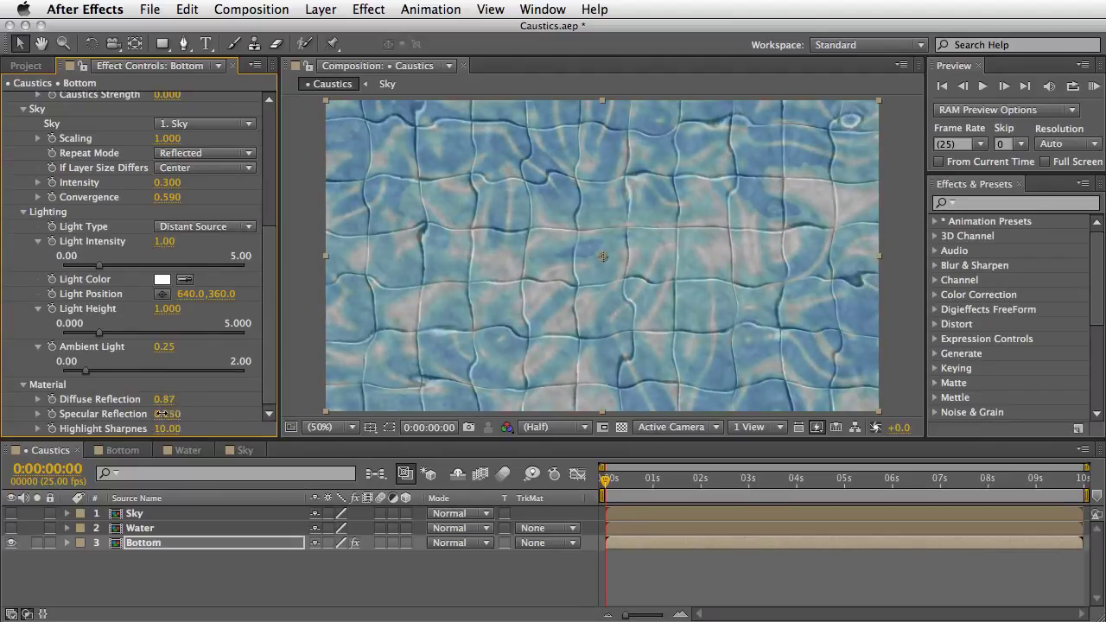
pyautogui.click(24, 386)
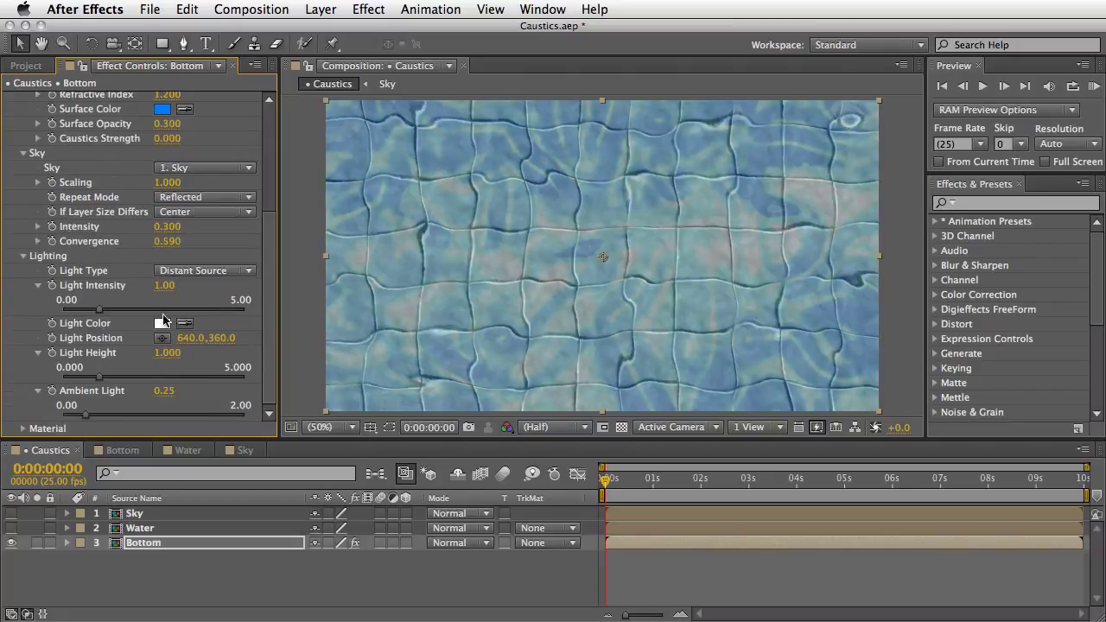
# Step: Set the Caustics water's Wave Height to 0.410 and Smoothing to 7.900, and preview the animation
pyautogui.moveTo(272, 238); pyautogui.dragTo(273, 151)
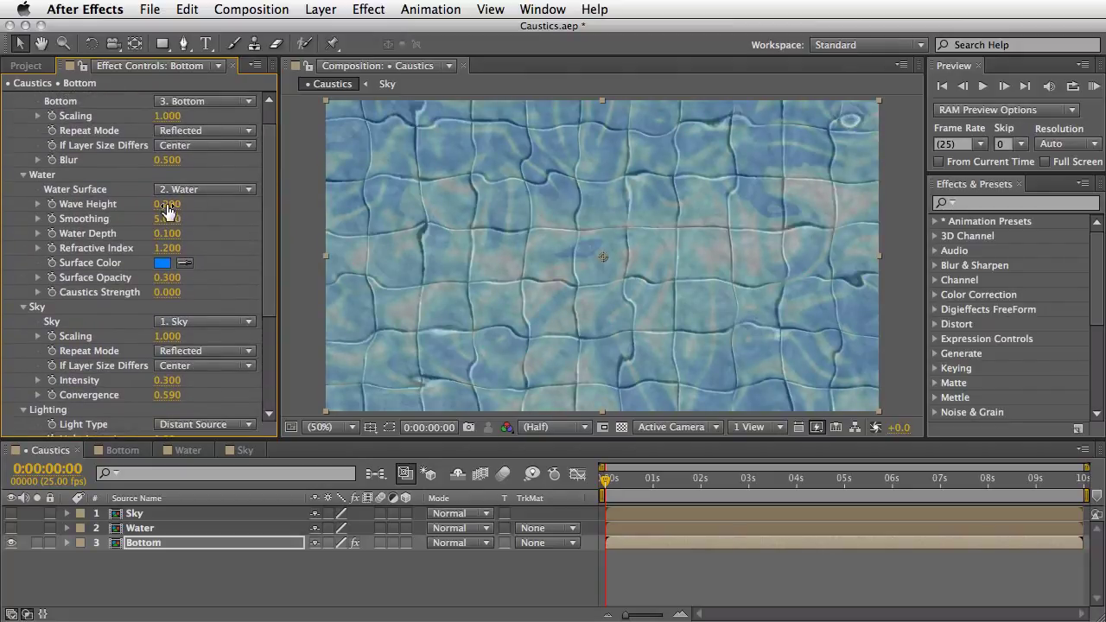
pyautogui.moveTo(167, 206); pyautogui.dragTo(185, 204)
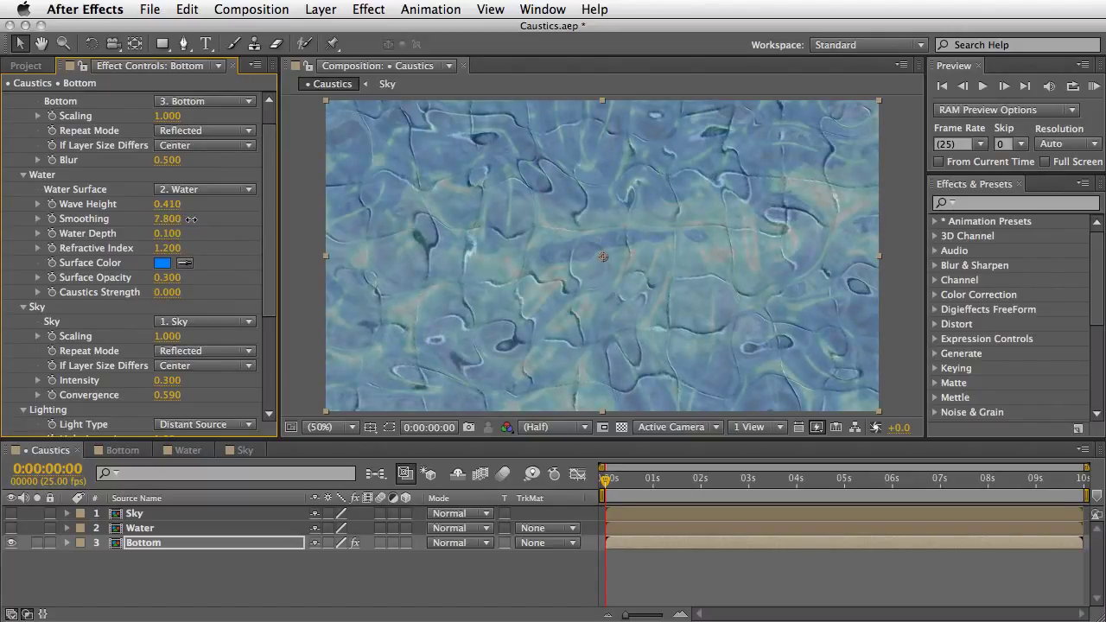
pyautogui.moveTo(192, 221); pyautogui.dragTo(206, 226)
pyautogui.press('space')
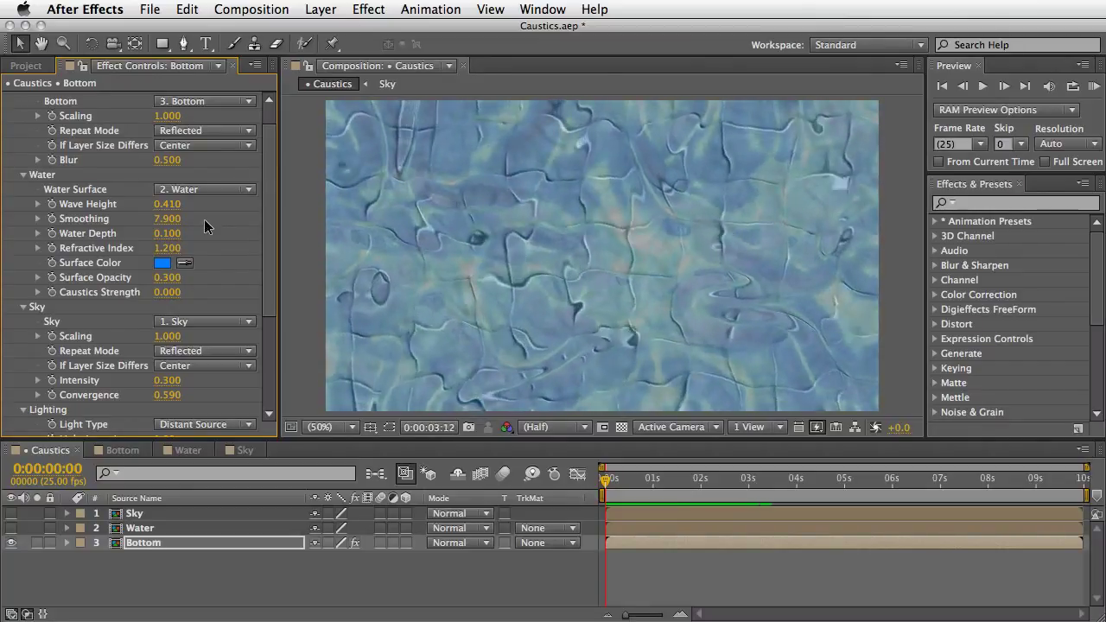
pyautogui.press('space')
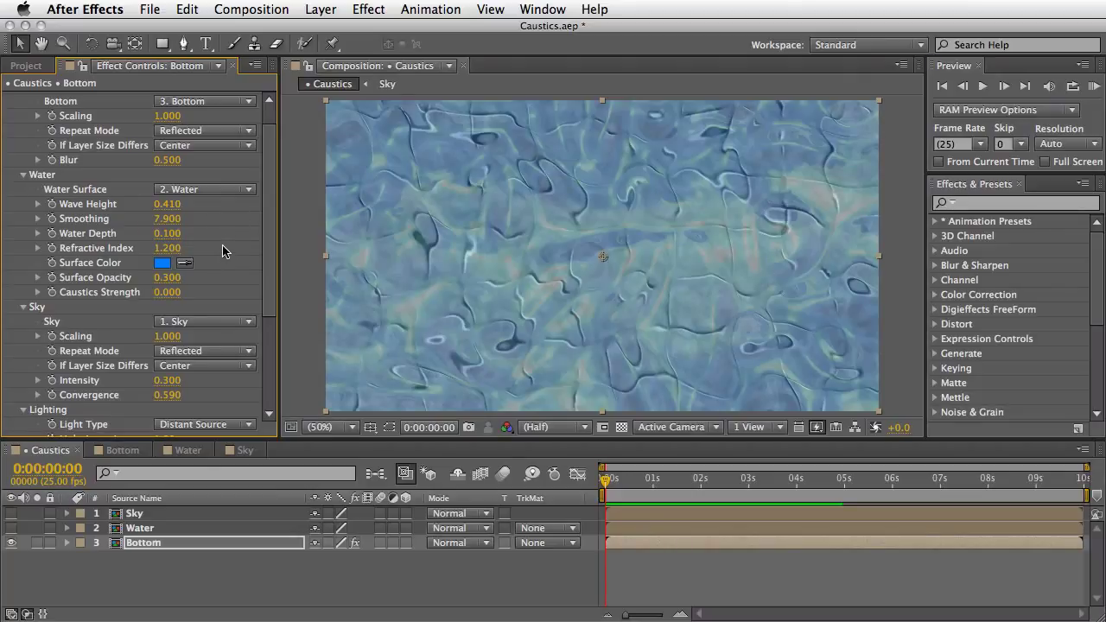
# Step: Delete the Fractal Noise and Fast Blur effects from Black Solid 4 in the Water composition
pyautogui.click(189, 450)
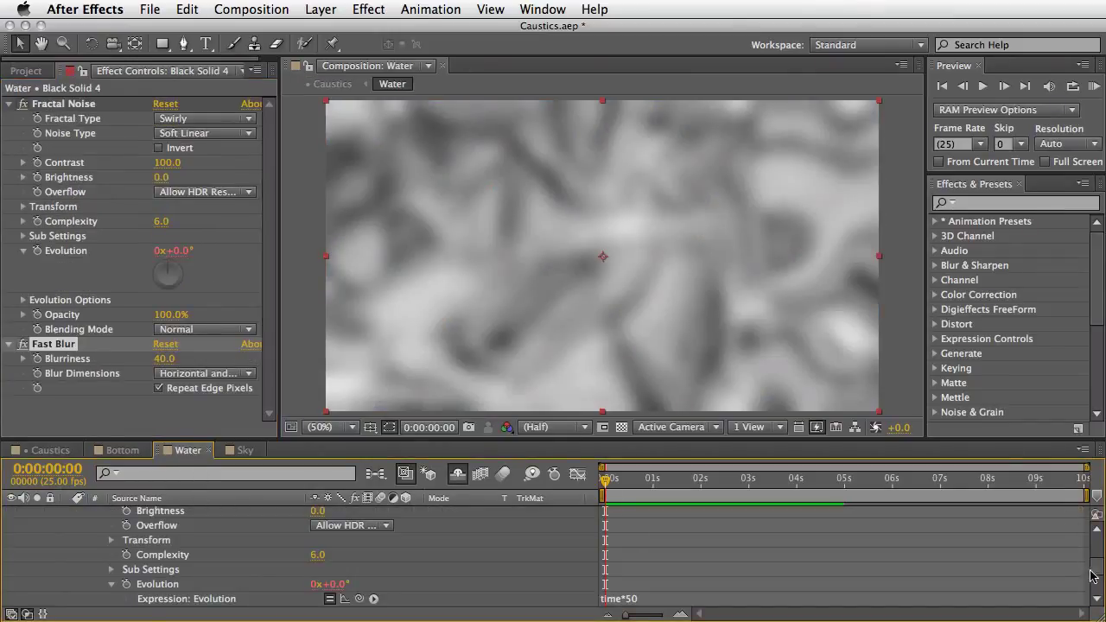
pyautogui.scroll(5, 1092, 570)
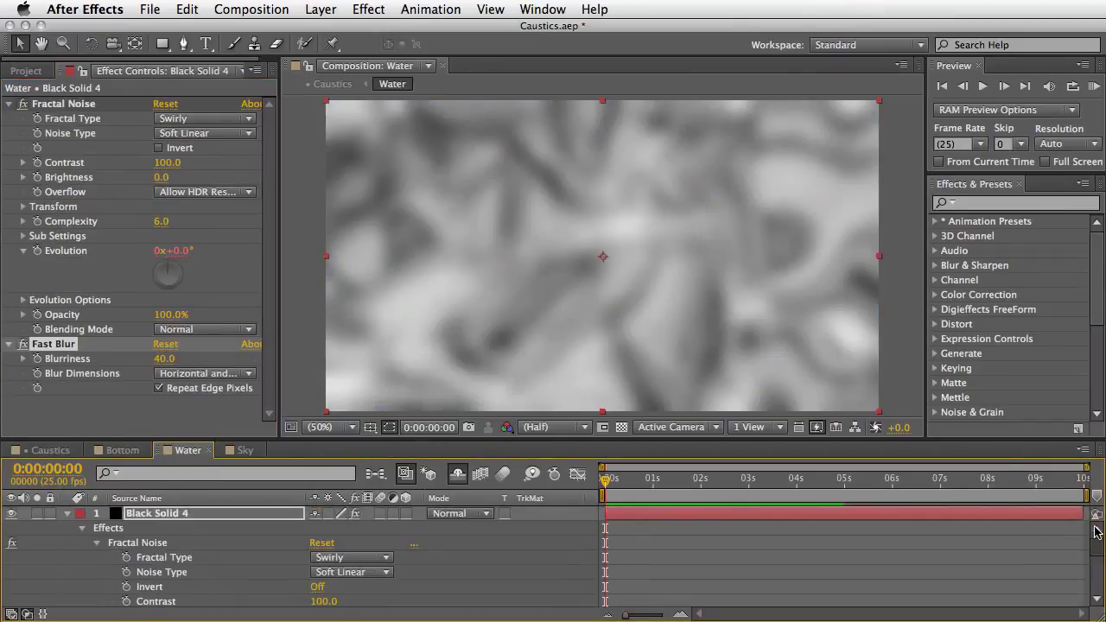
pyautogui.click(97, 543)
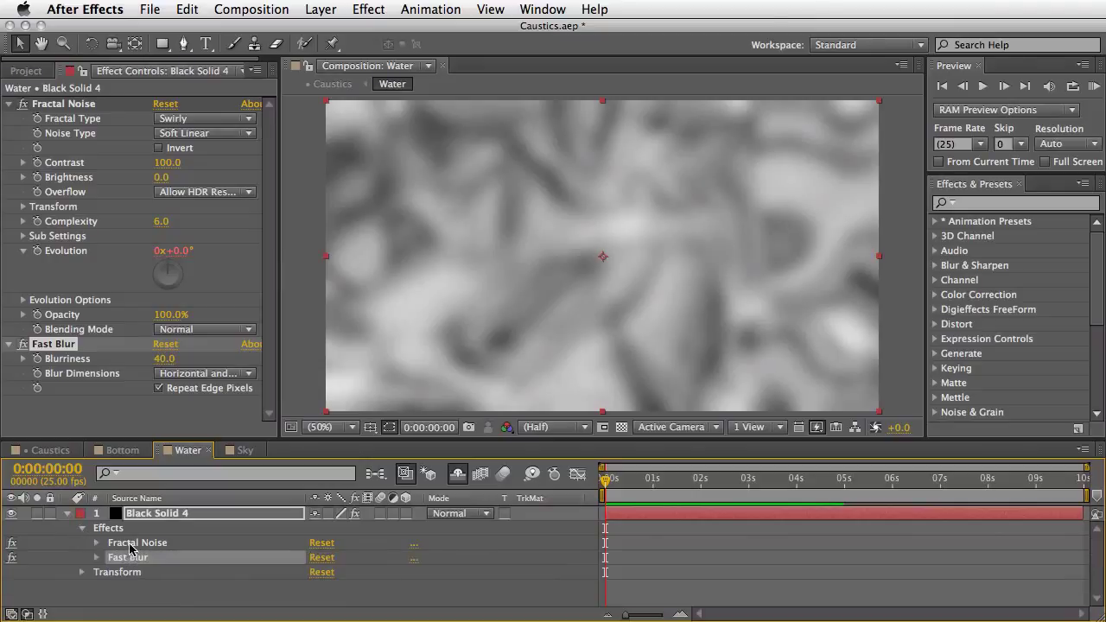
pyautogui.click(129, 544)
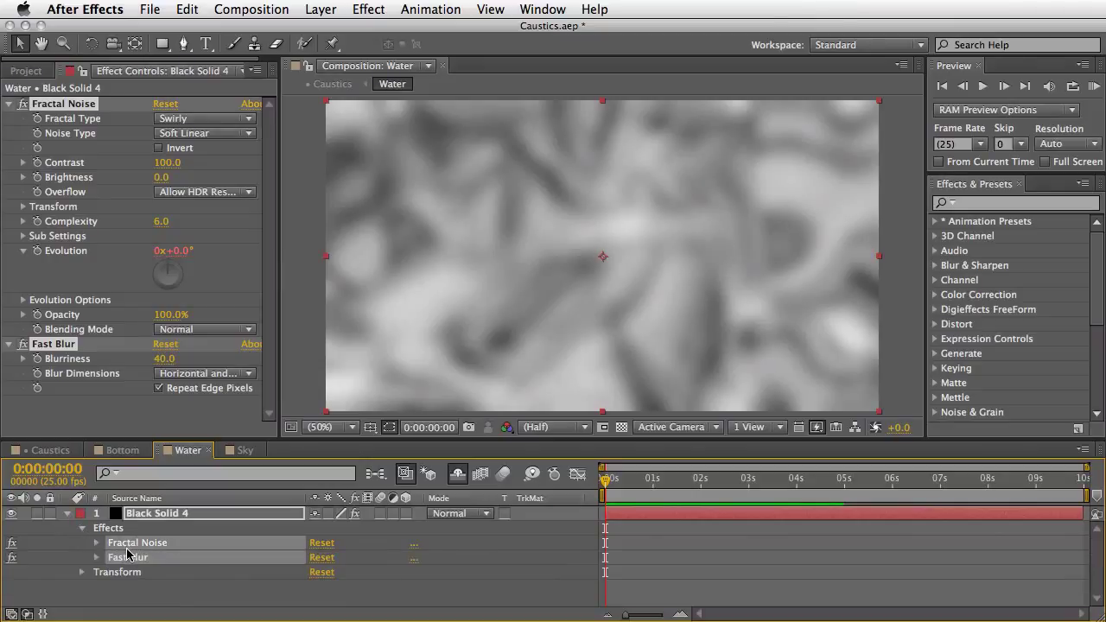
pyautogui.press('Delete')
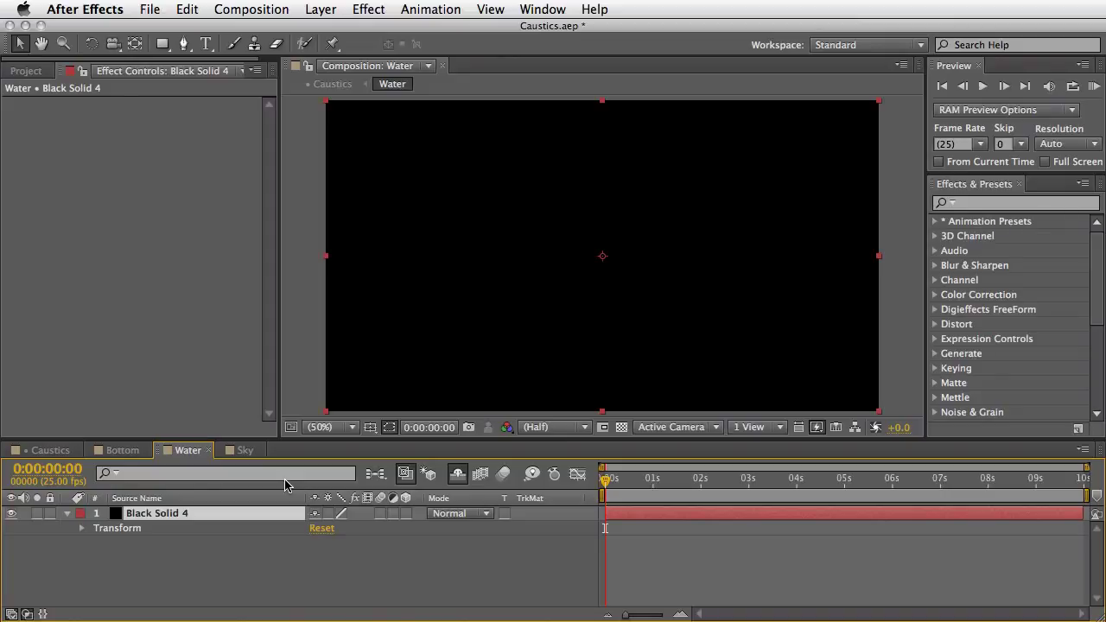
# Step: Apply the Wave World simulation effect to Black Solid 4 and scrub through the timeline to view its waves
pyautogui.click(368, 10)
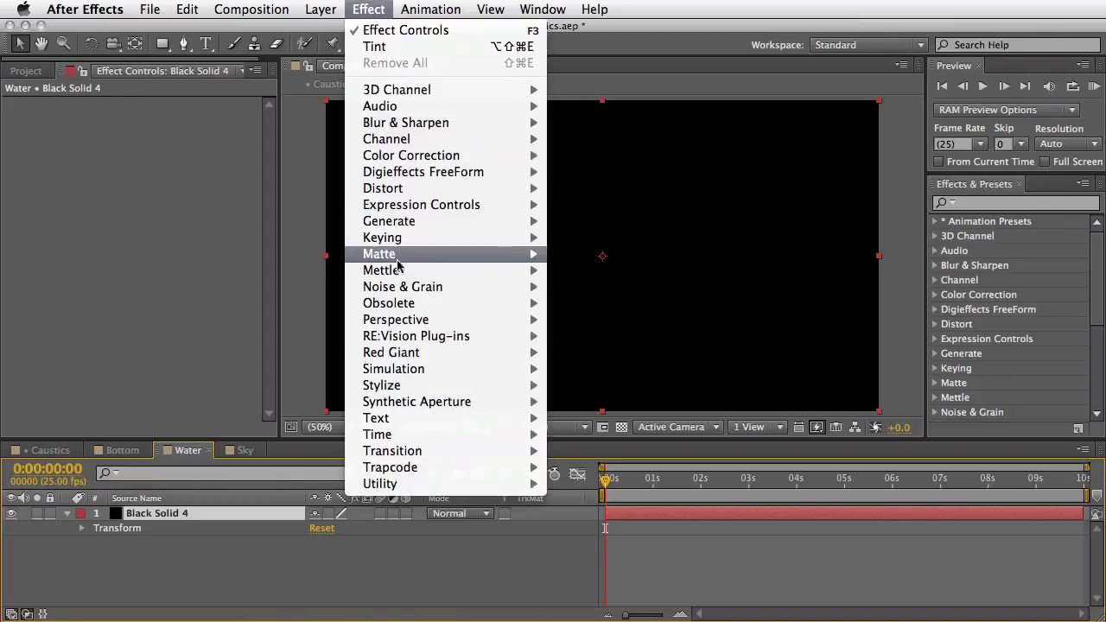
pyautogui.moveTo(380, 370)
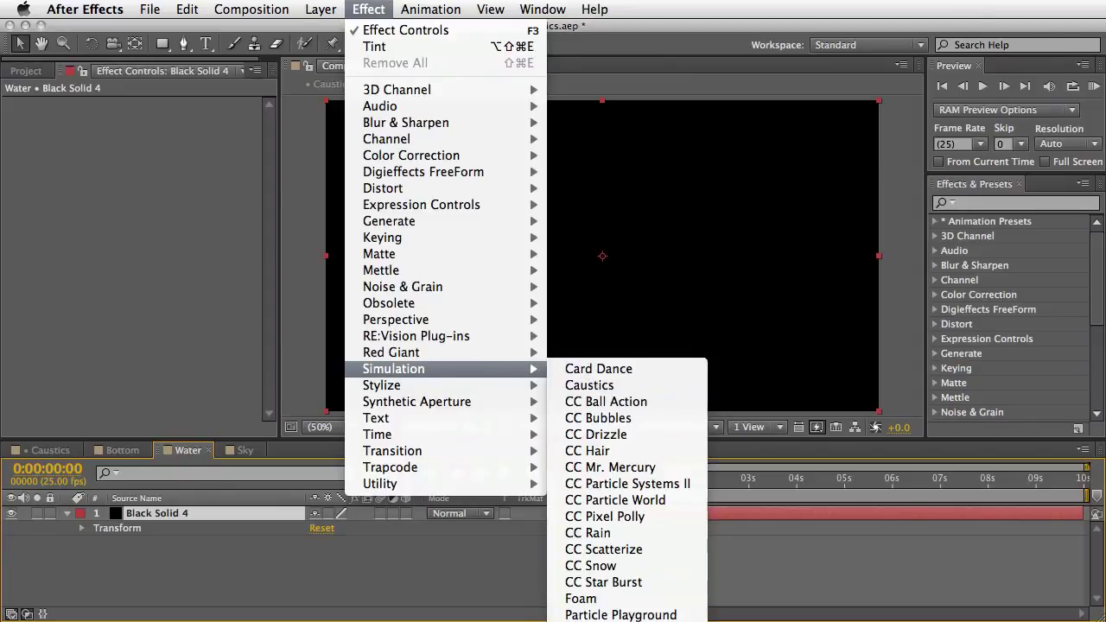
pyautogui.click(596, 621)
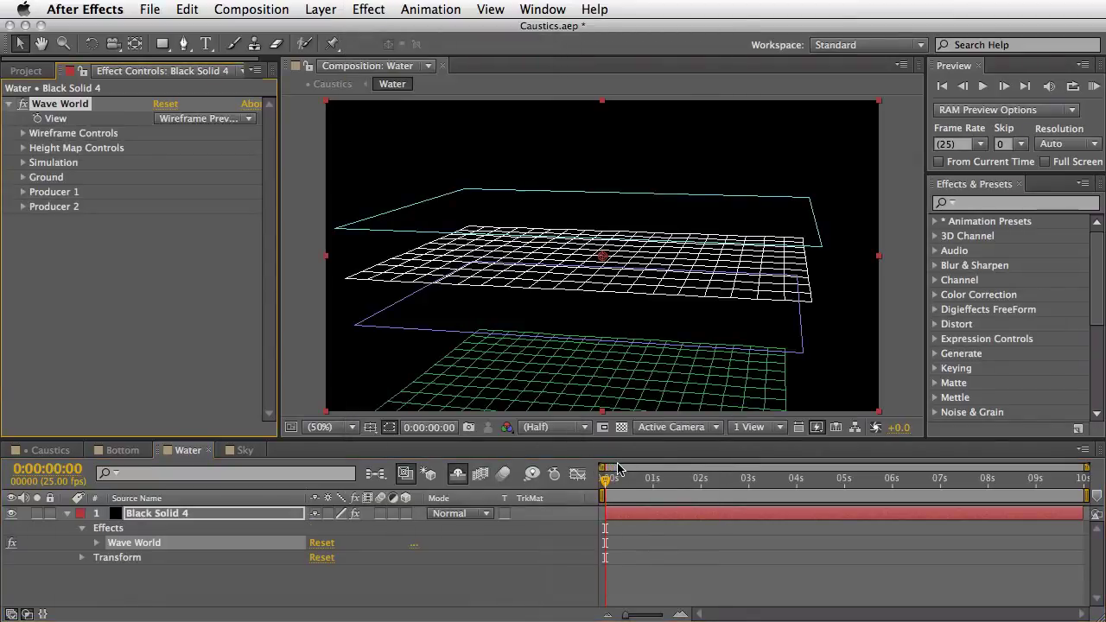
pyautogui.moveTo(615, 486); pyautogui.dragTo(709, 496)
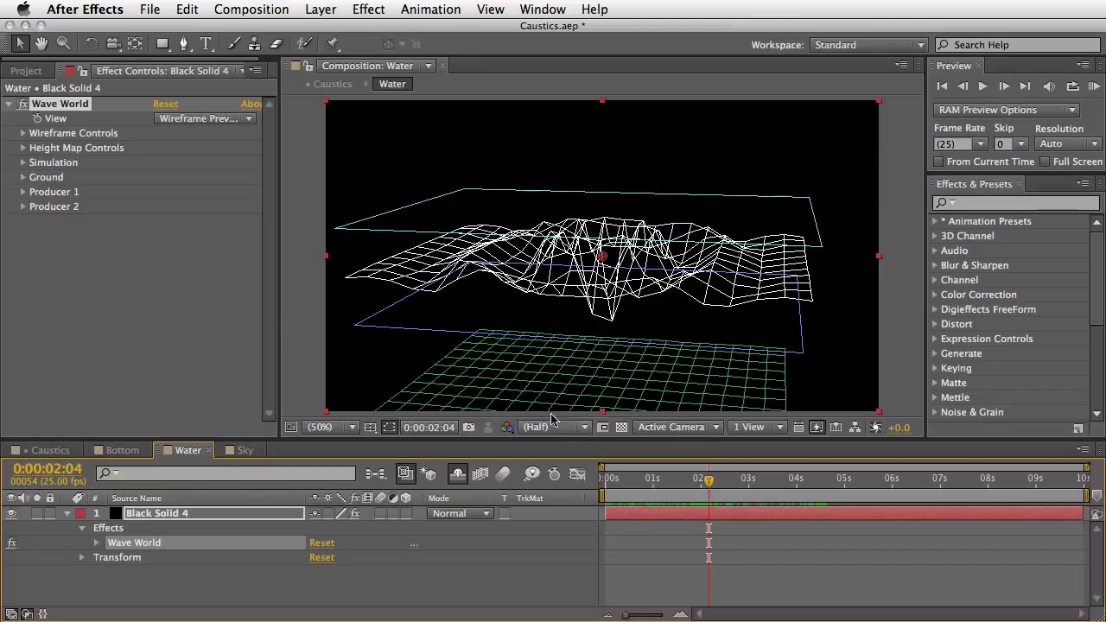
# Step: Set the Wave World View to Height Map and preview the ripple animation
pyautogui.click(233, 120)
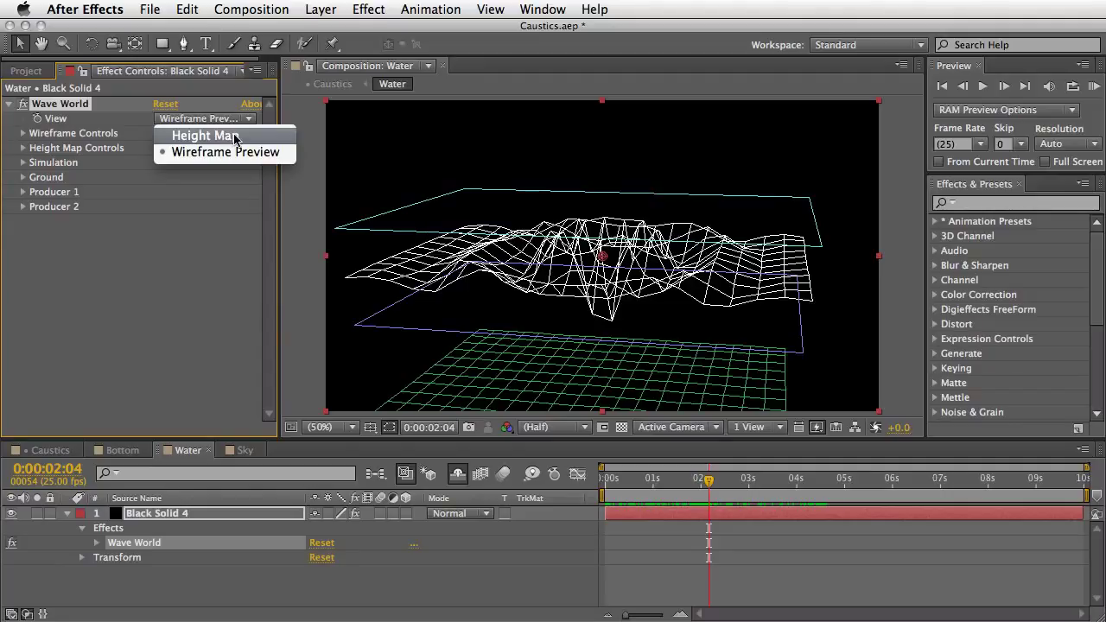
pyautogui.click(246, 137)
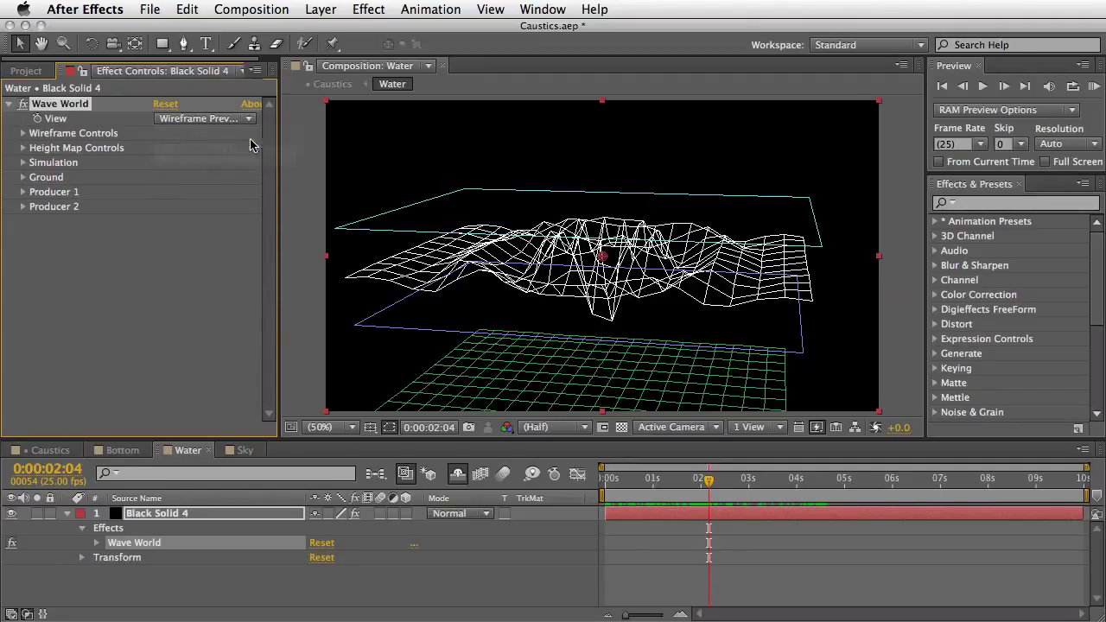
pyautogui.moveTo(708, 480); pyautogui.dragTo(665, 482)
pyautogui.press('space')
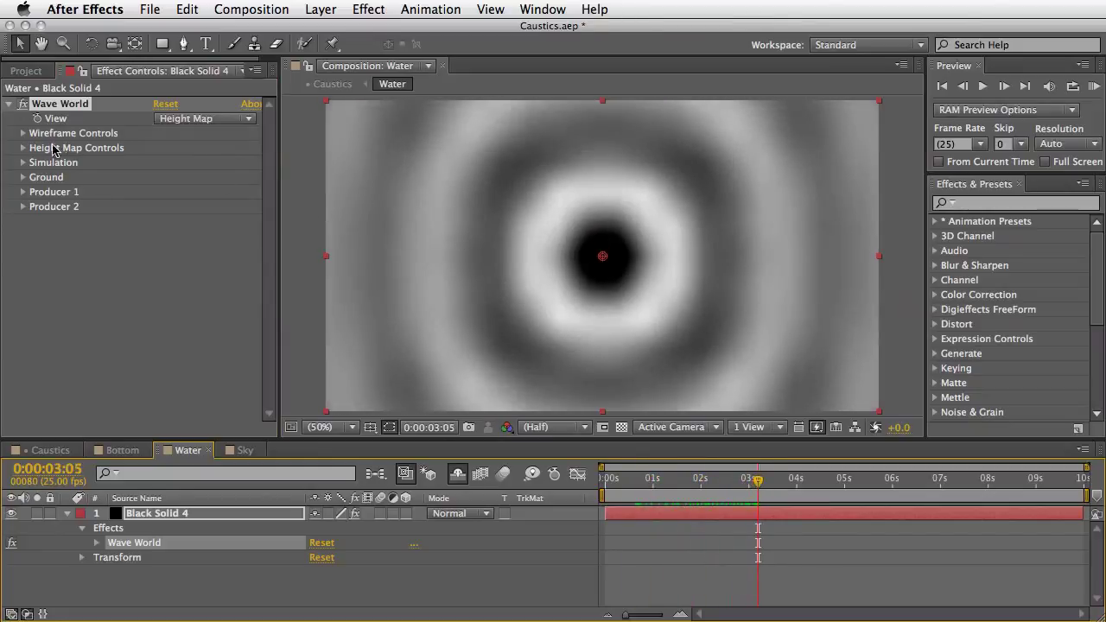
# Step: Set the Grid Resolution in Wave World's Simulation settings to 150
pyautogui.click(22, 162)
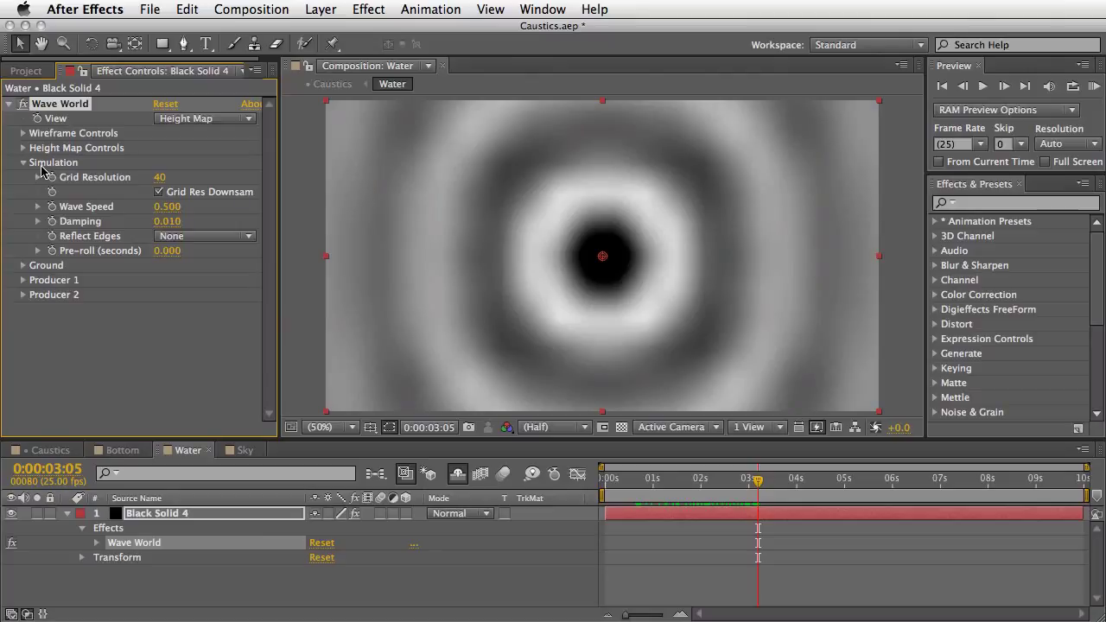
pyautogui.click(160, 178)
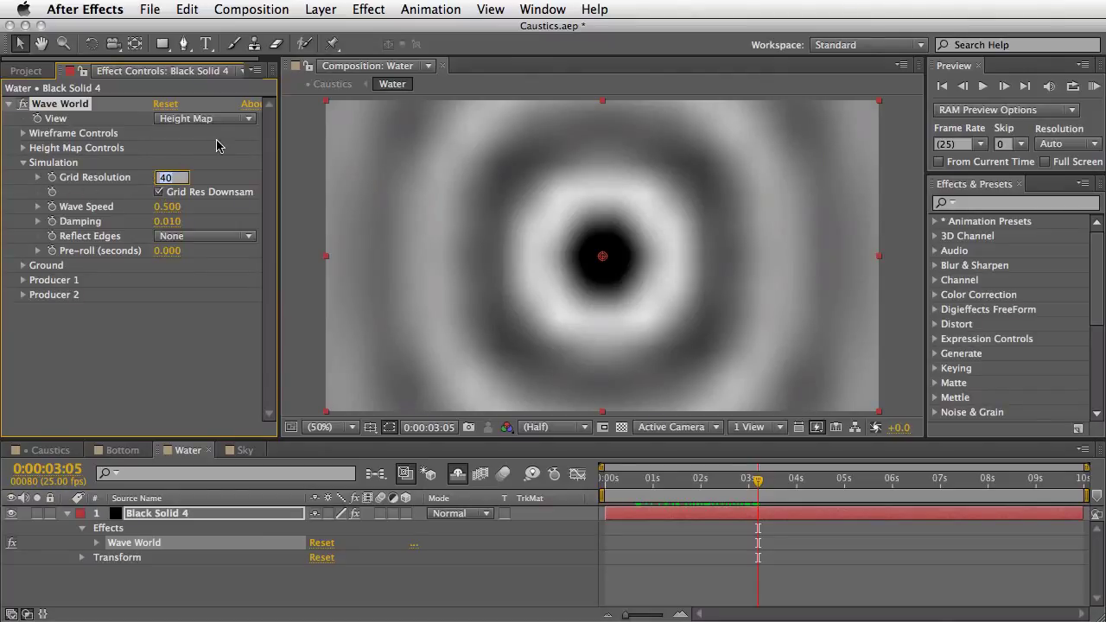
pyautogui.write('15')
pyautogui.press('Return')
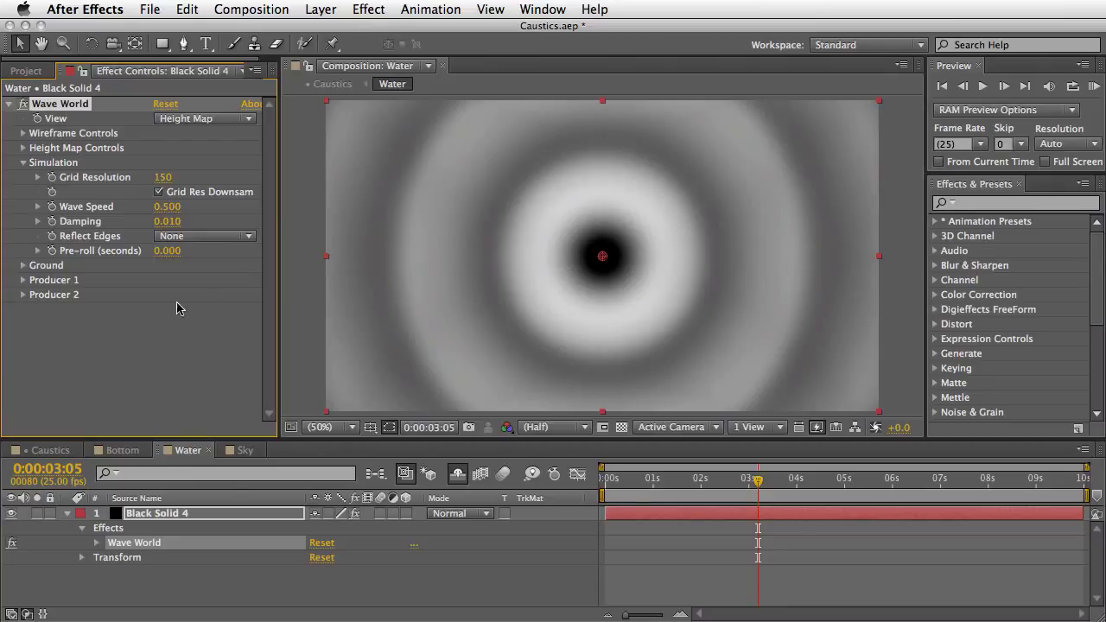
# Step: Place Wave World's Producer 1 at the frame's upper-left corner, about -8, -6, and keyframe its Position at the start of the composition
pyautogui.click(24, 280)
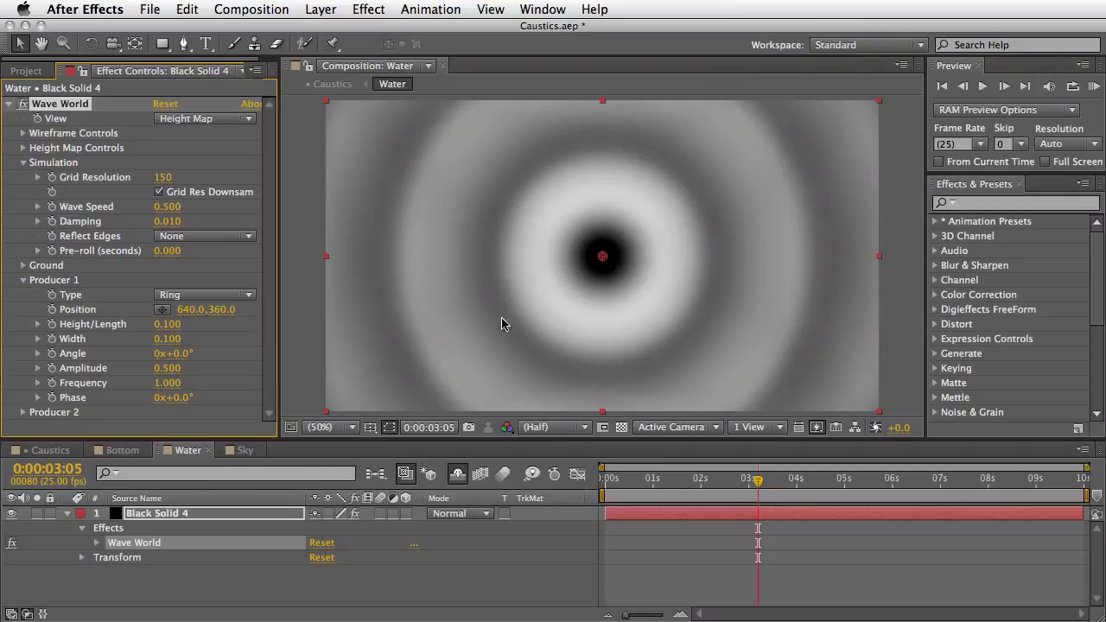
pyautogui.moveTo(594, 265); pyautogui.dragTo(324, 102)
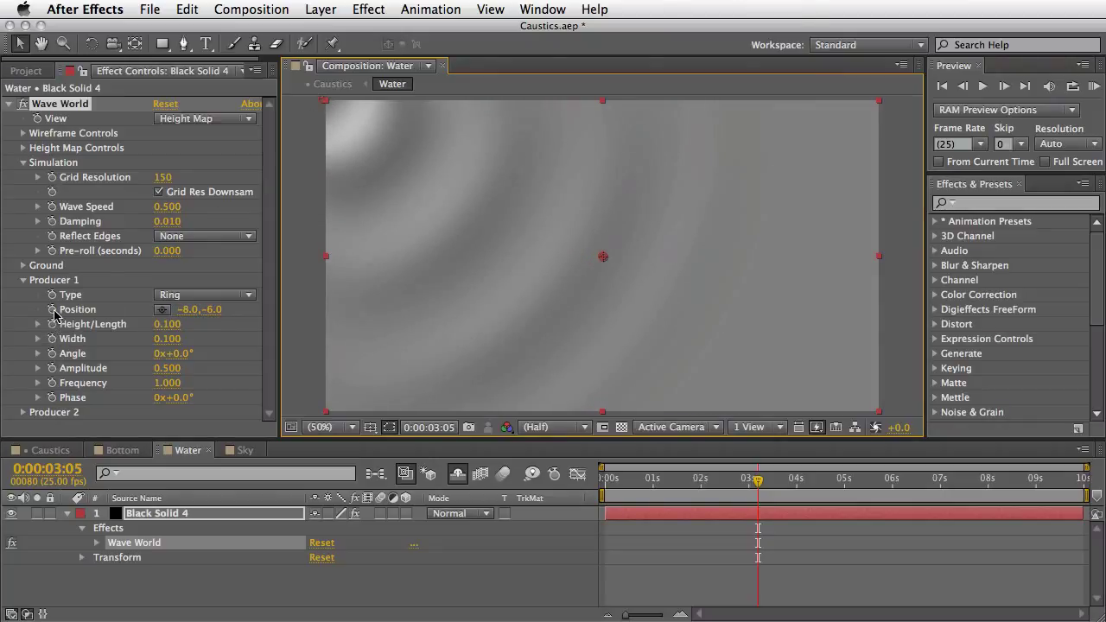
pyautogui.click(53, 310)
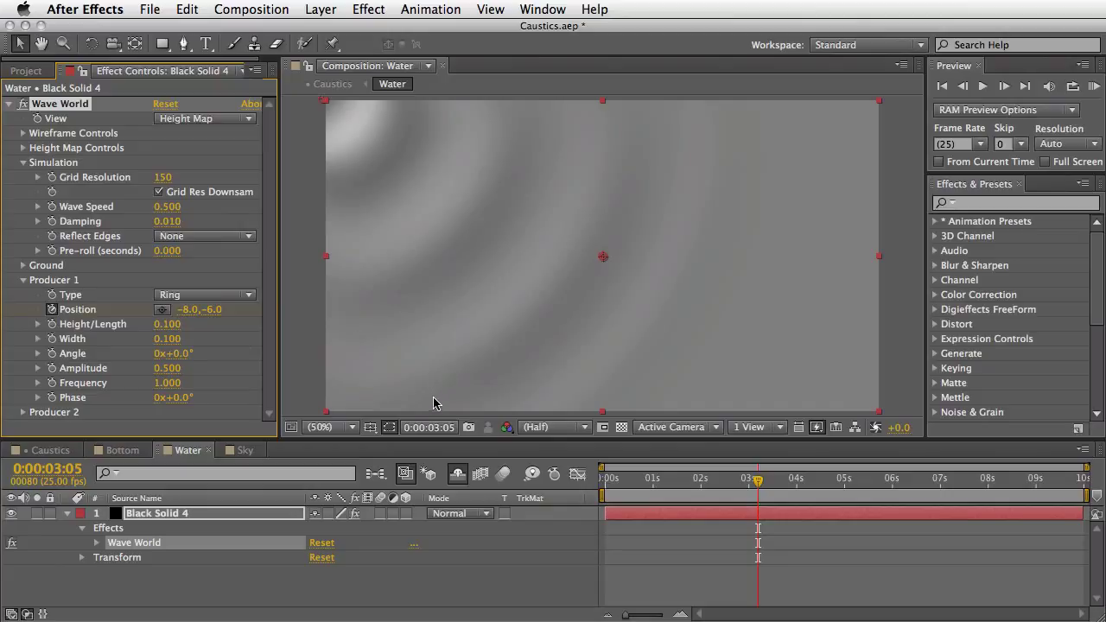
pyautogui.press('u')
pyautogui.moveTo(758, 545); pyautogui.dragTo(605, 545)
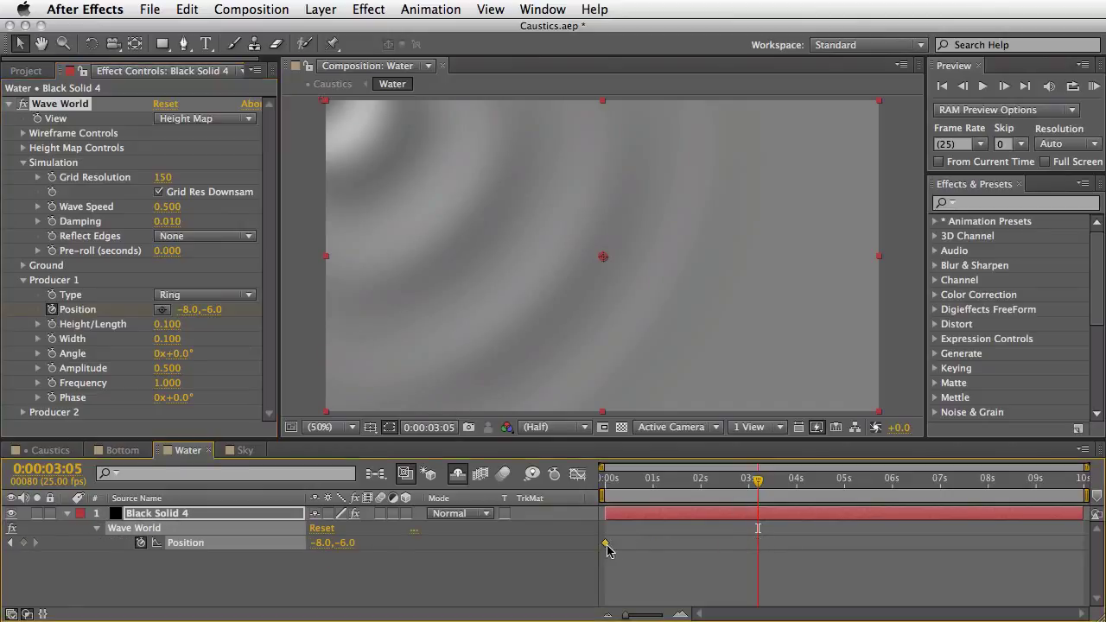
# Step: At 0:00:09:24, move Producer 1 just past the frame's lower-right corner, to about 1318, 730, for a second Position keyframe
pyautogui.click(1078, 482)
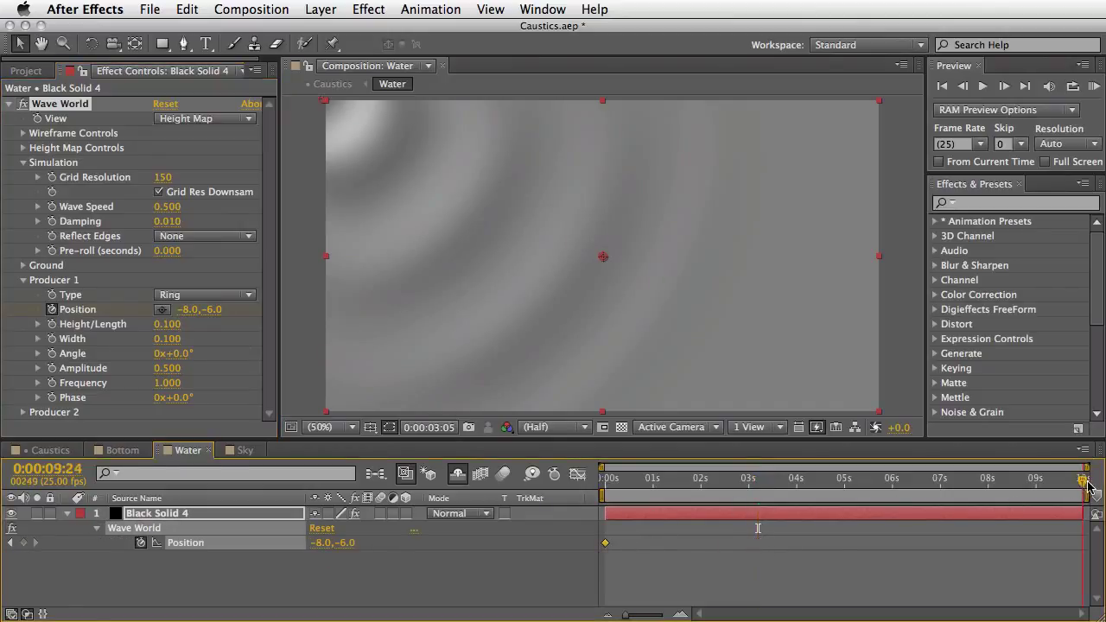
pyautogui.moveTo(324, 103); pyautogui.dragTo(890, 420)
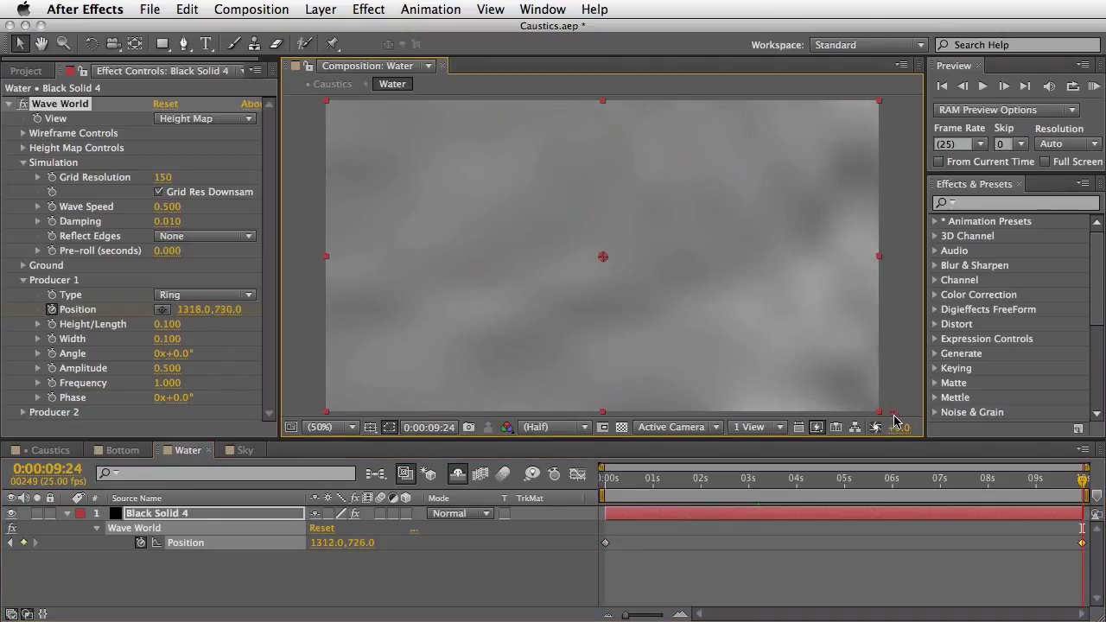
# Step: Set Wave World's Reflect Edges to All and preview the ripple animation from the start of the composition
pyautogui.moveTo(1082, 484); pyautogui.dragTo(882, 499)
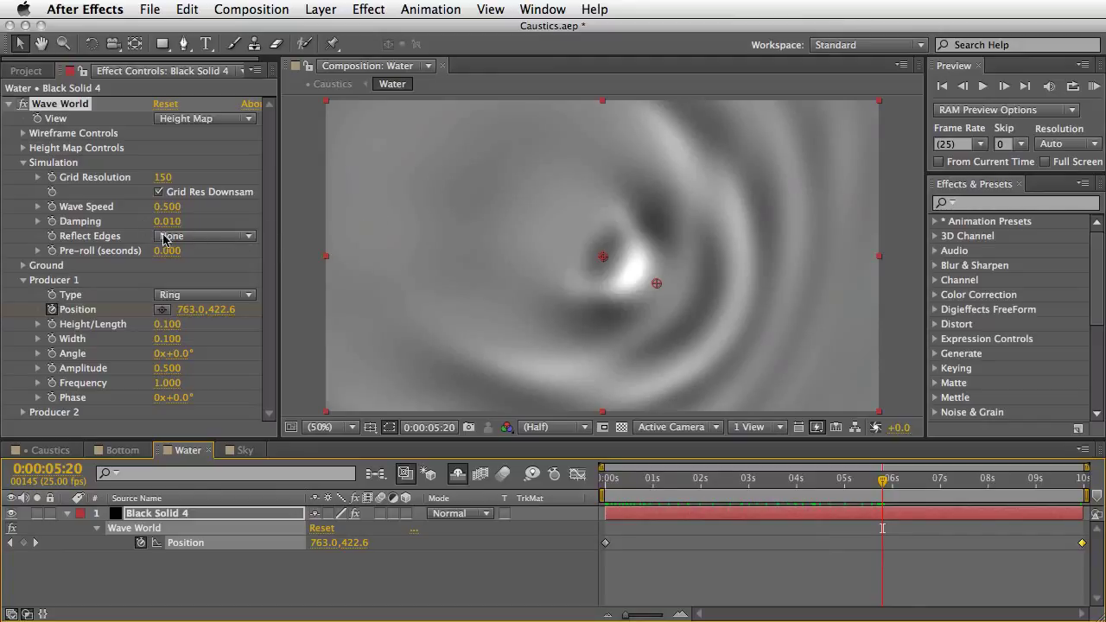
pyautogui.click(215, 235)
pyautogui.click(217, 271)
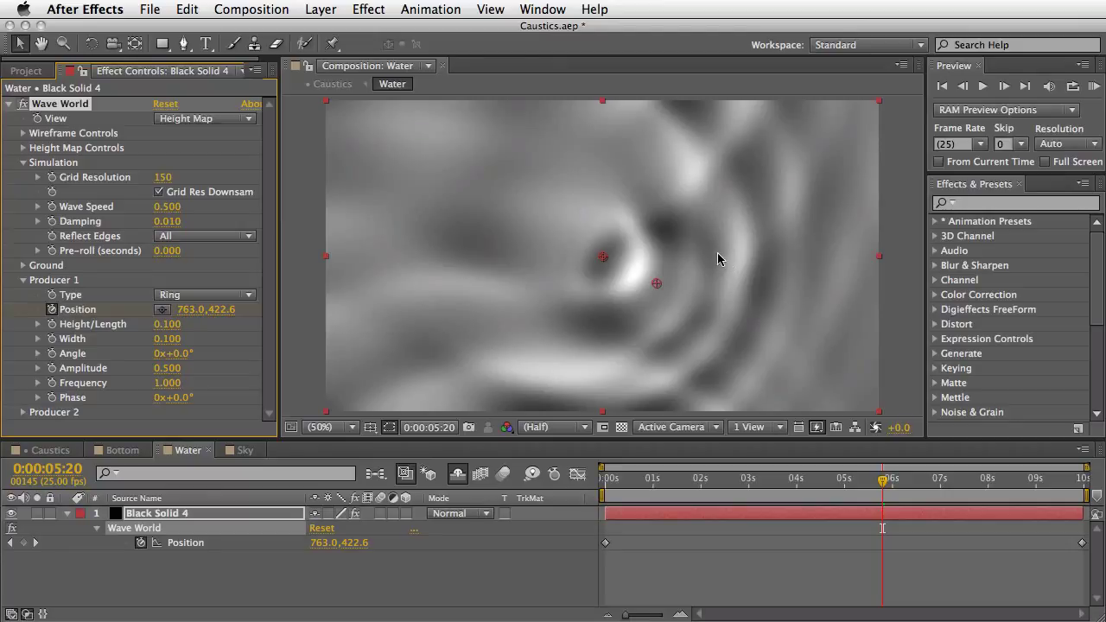
pyautogui.click(604, 483)
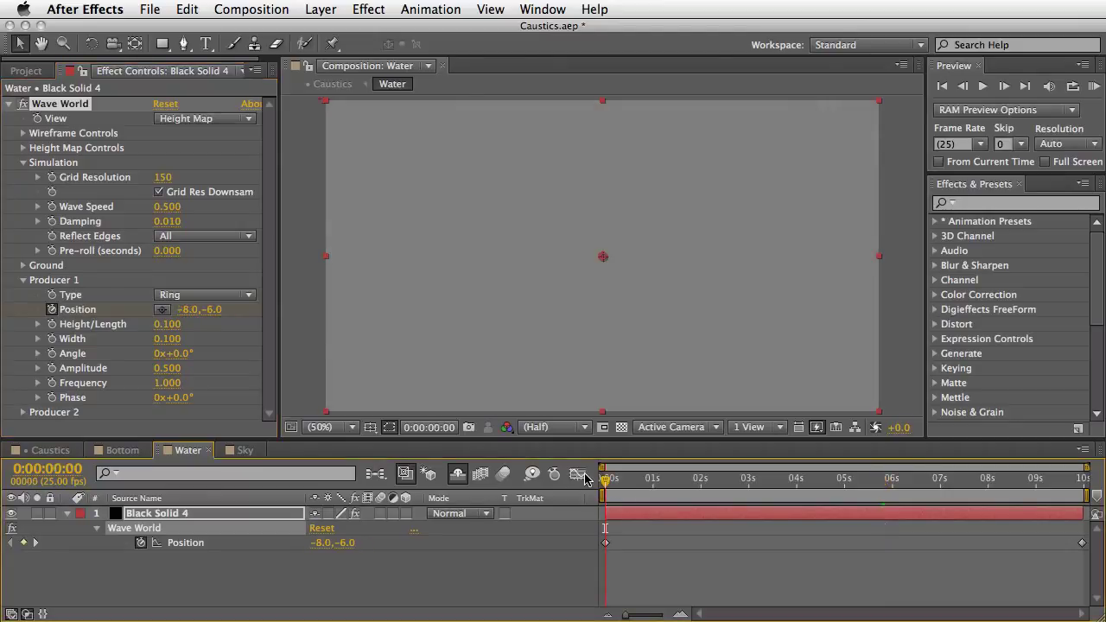
pyautogui.press('KP_0')
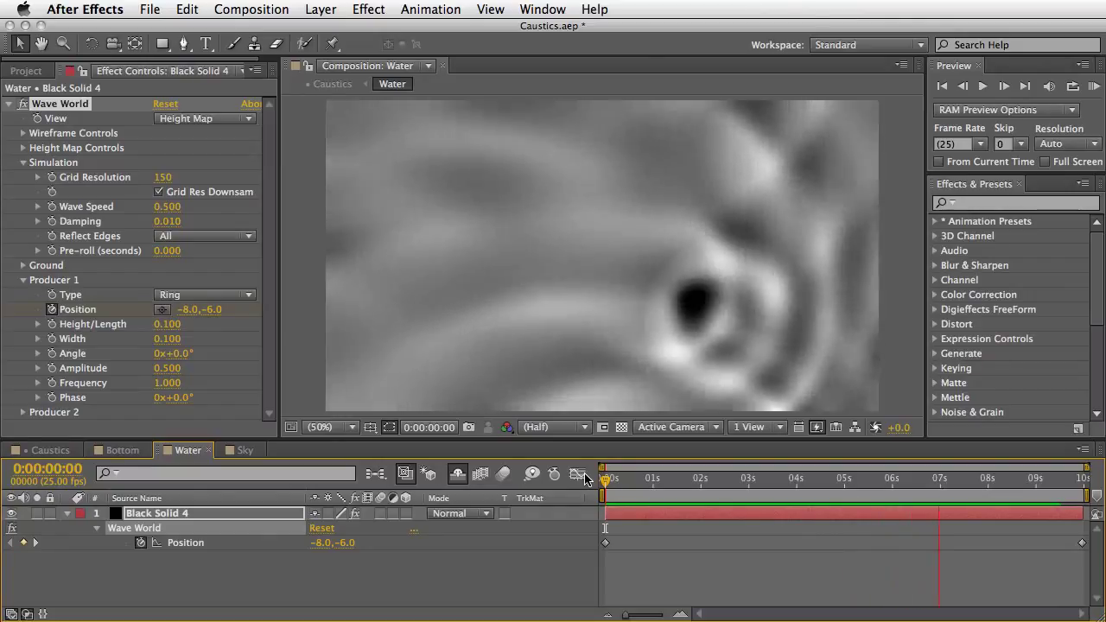
# Step: Preview the ripples in the Caustics composition and move the current time to 0:00:04:09
pyautogui.click(51, 450)
pyautogui.click(50, 450)
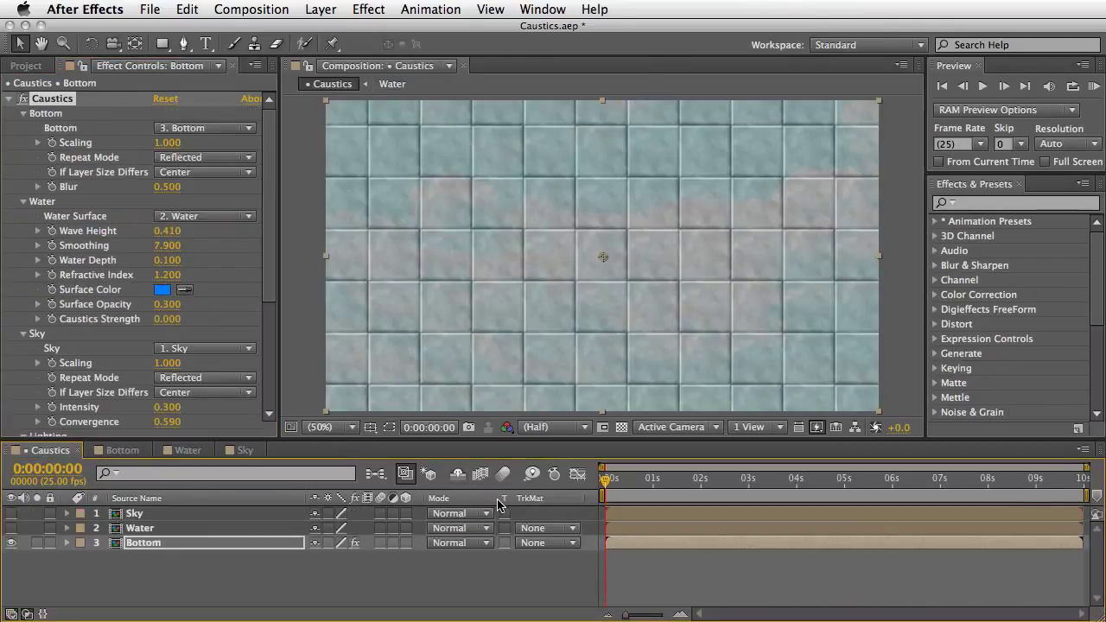
pyautogui.press('KP_0')
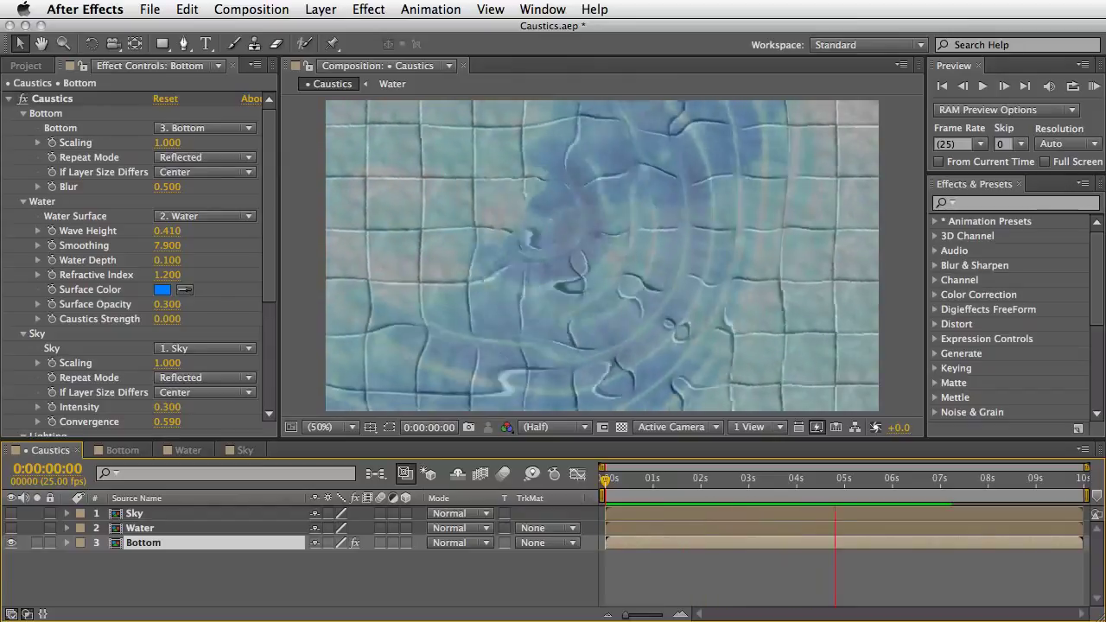
pyautogui.press('space')
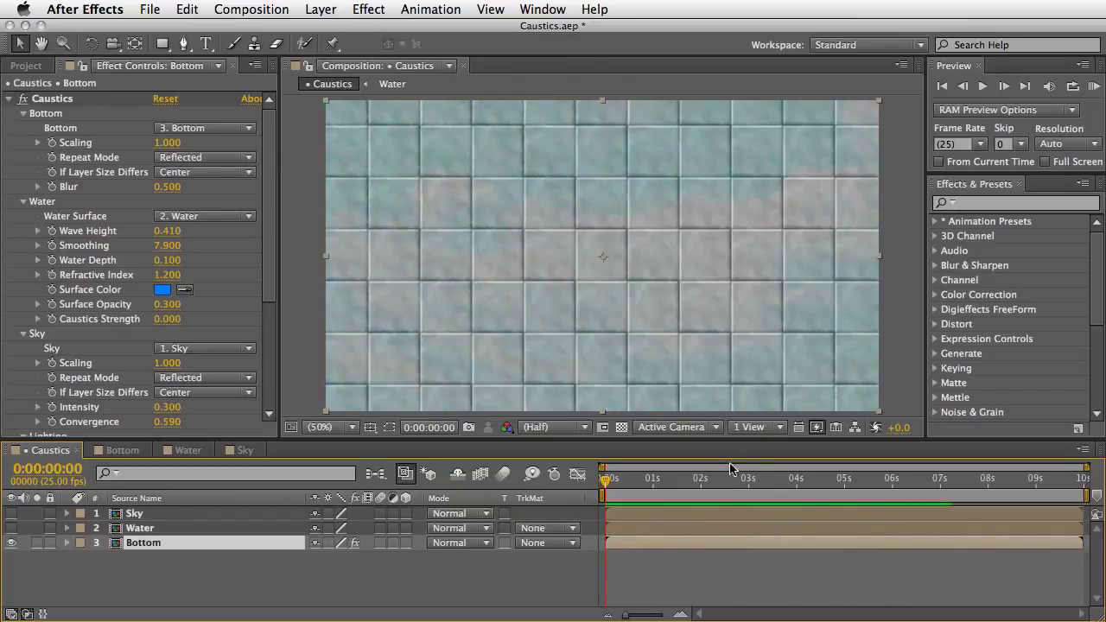
pyautogui.moveTo(730, 471); pyautogui.dragTo(809, 490)
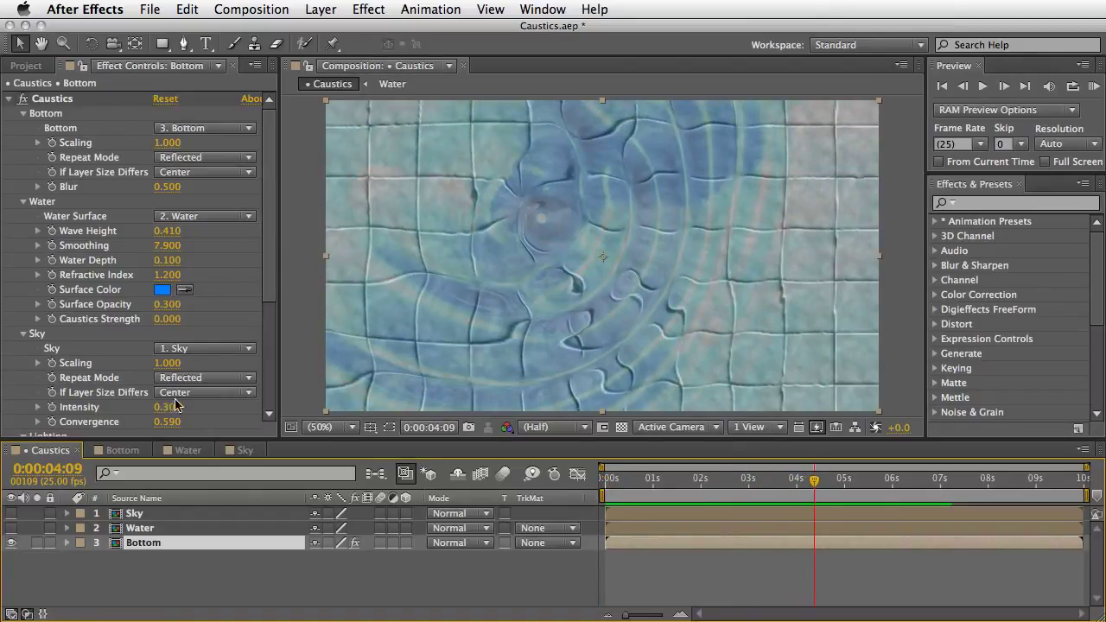
# Step: Make the Water layer visible in the Caustics composition and set its blending mode to Overlay
pyautogui.click(11, 528)
pyautogui.click(142, 528)
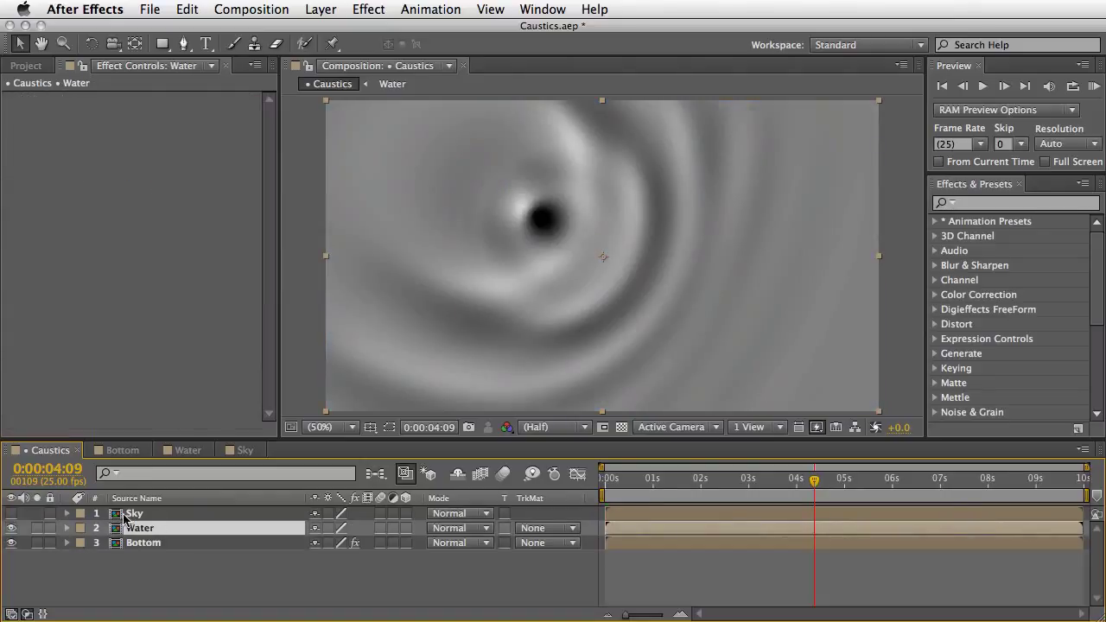
pyautogui.click(469, 536)
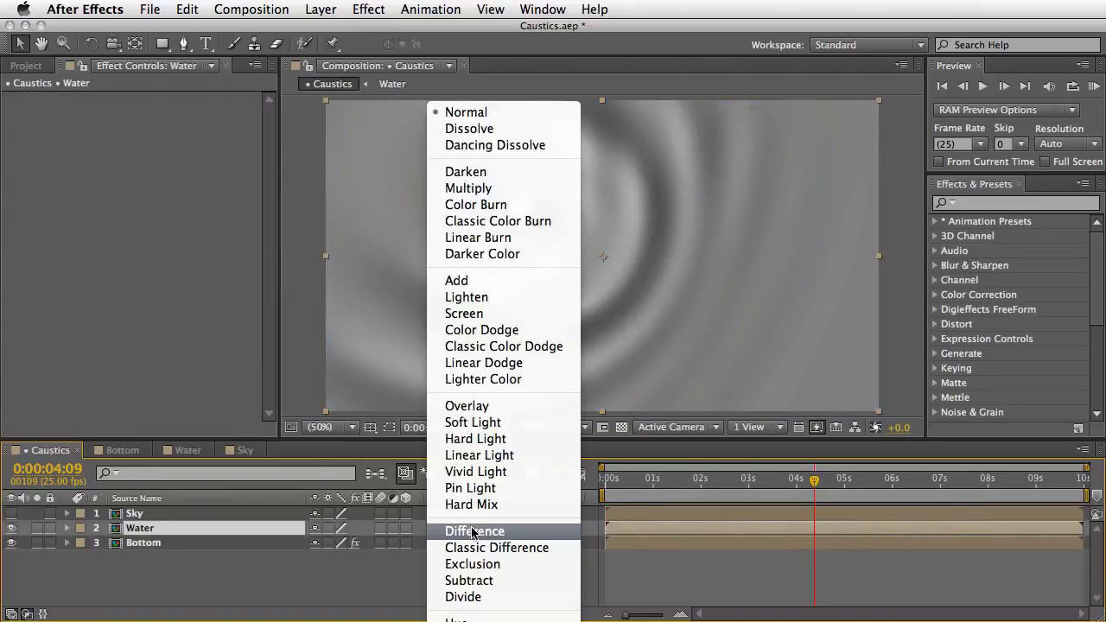
pyautogui.click(508, 405)
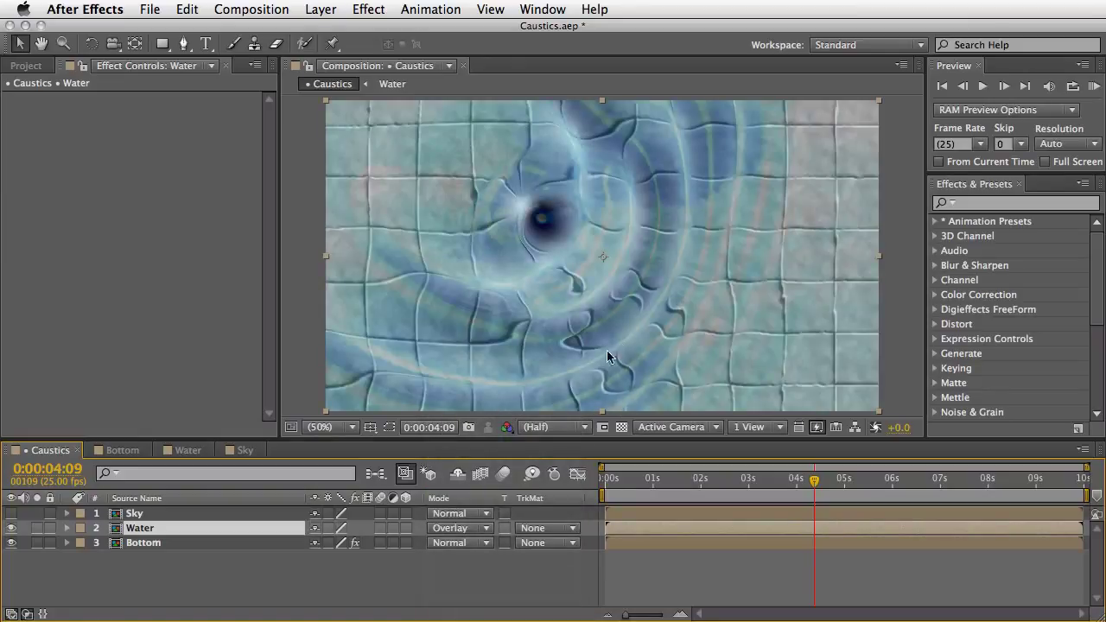
# Step: On the Bottom layer's Caustics effect, set Caustics Strength to 0.190 and Smoothing to 9.700
pyautogui.click(142, 544)
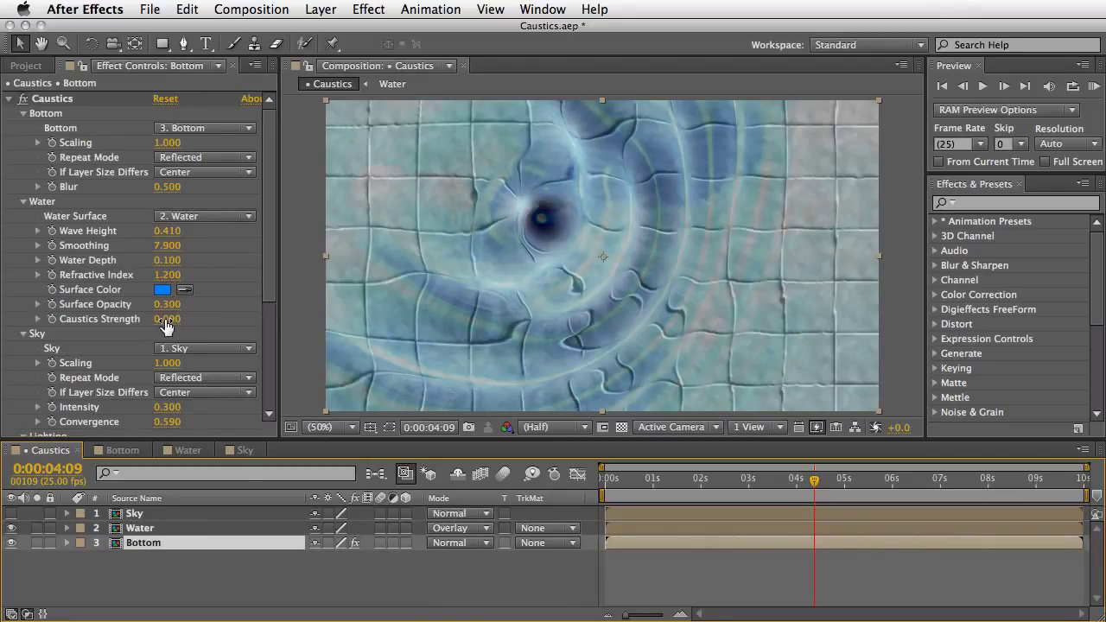
pyautogui.moveTo(166, 325)
pyautogui.mouseDown()
pyautogui.moveTo(175, 319)
pyautogui.moveTo(178, 329)
pyautogui.mouseUp()
pyautogui.moveTo(168, 250); pyautogui.dragTo(192, 250)
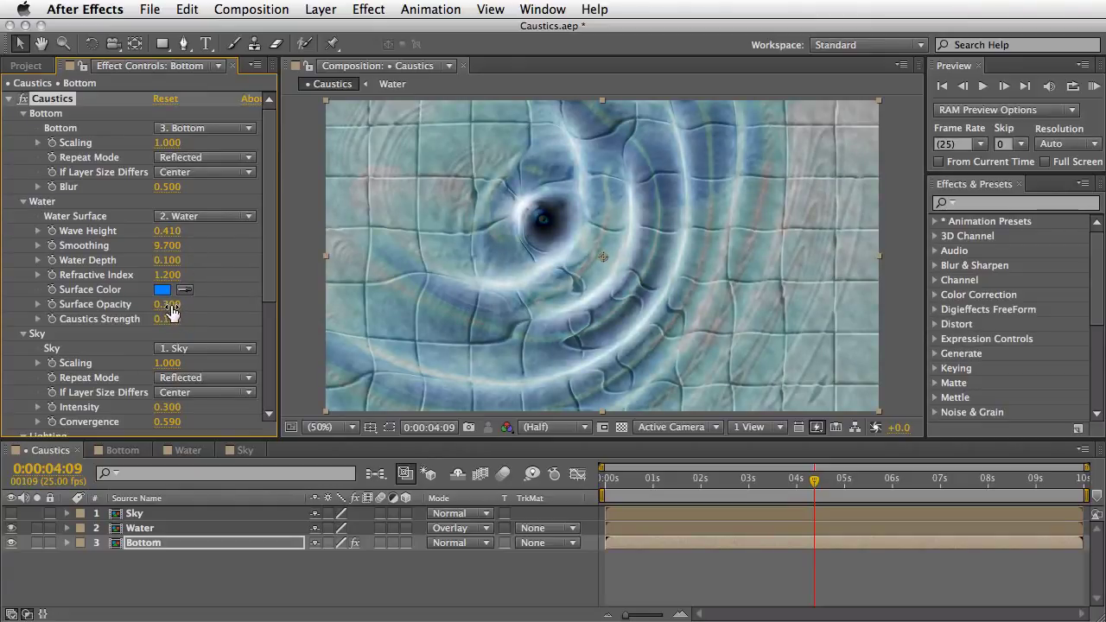
# Step: Try out the water's Surface Opacity from nearly transparent up to 1.000 and preview the animation
pyautogui.moveTo(166, 304); pyautogui.dragTo(152, 304)
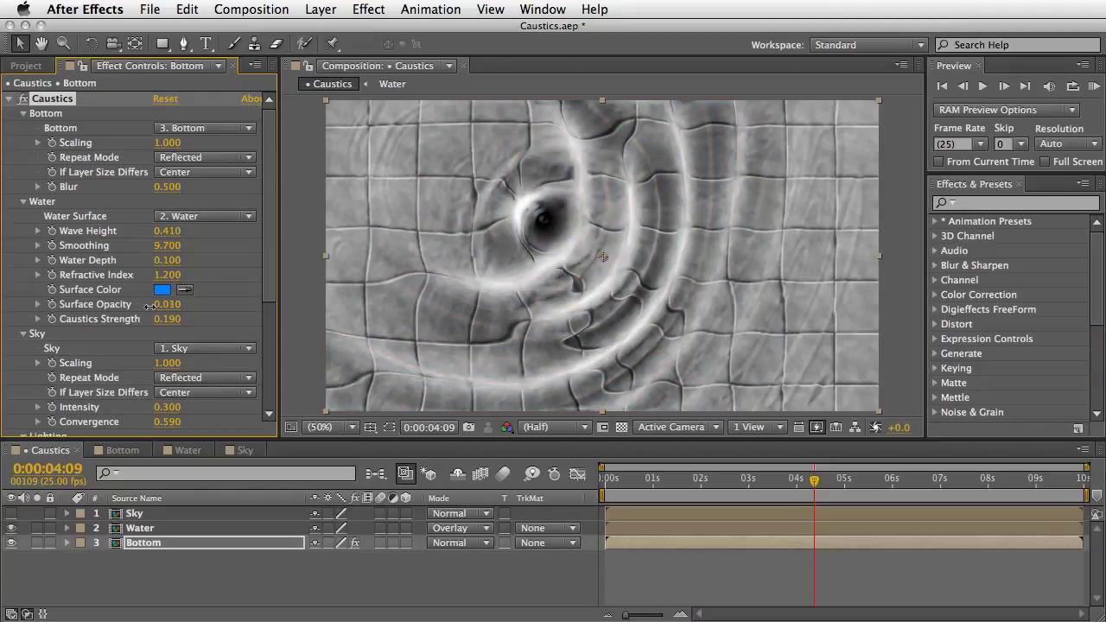
pyautogui.moveTo(149, 306); pyautogui.dragTo(211, 302)
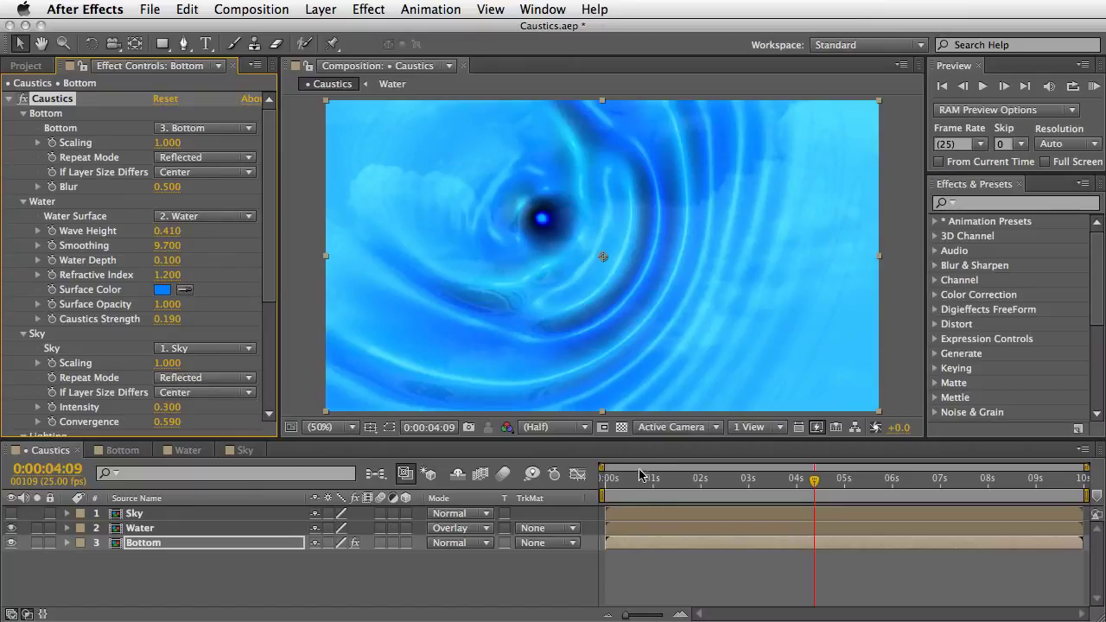
pyautogui.press('KP_0')
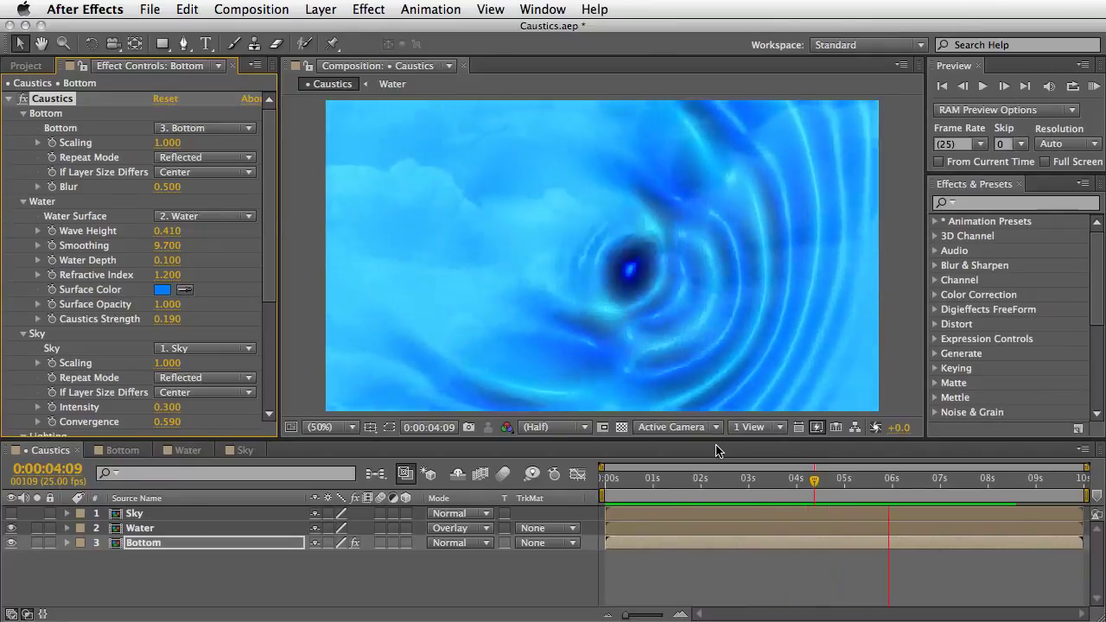
pyautogui.press('space')
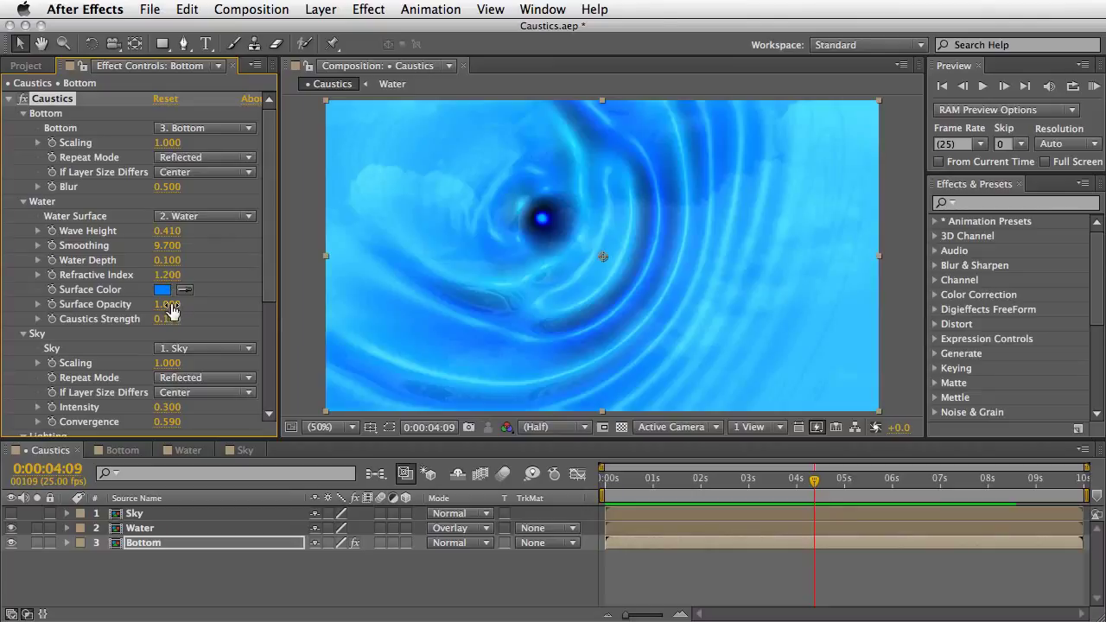
# Step: Set the Caustics effect's Sky layer to None and its Surface Opacity to 0.340
pyautogui.click(180, 352)
pyautogui.click(184, 366)
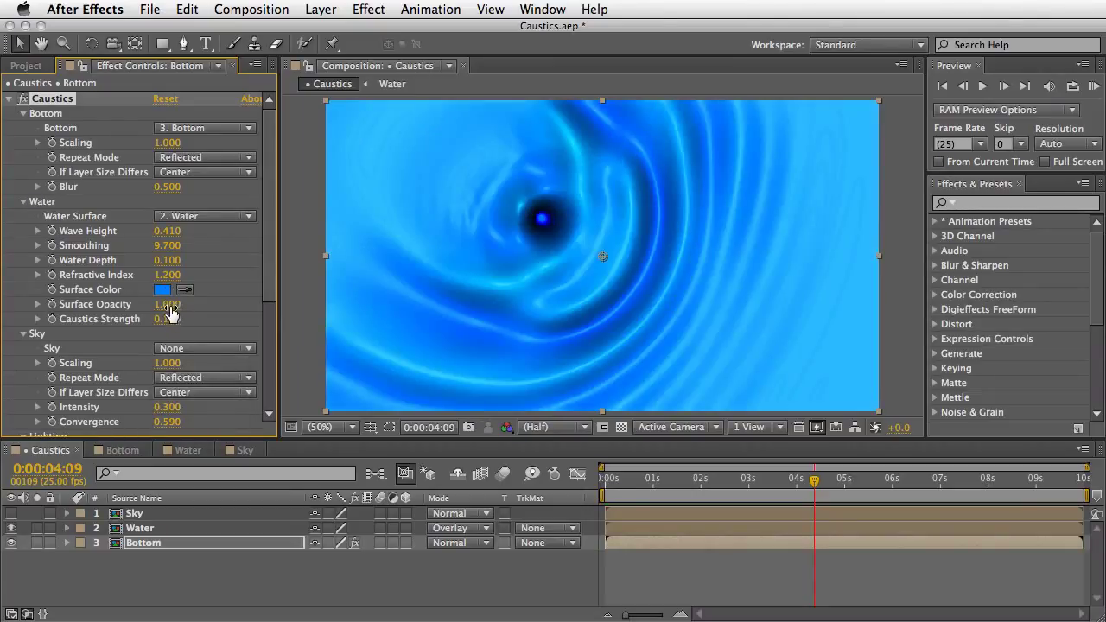
pyautogui.moveTo(170, 310); pyautogui.dragTo(125, 307)
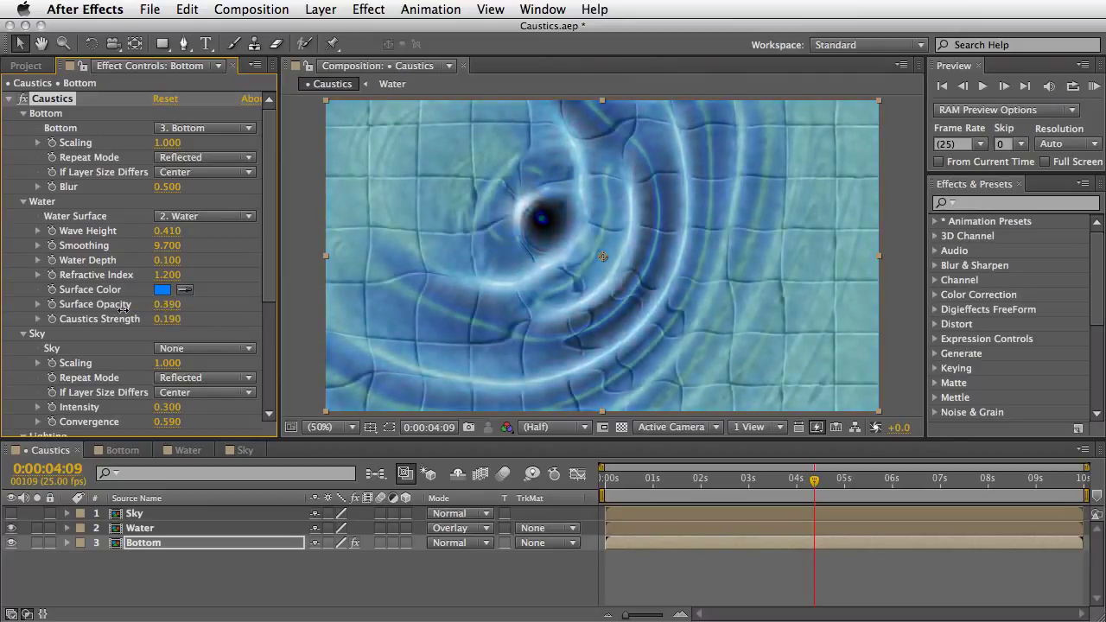
pyautogui.moveTo(119, 307); pyautogui.dragTo(116, 313)
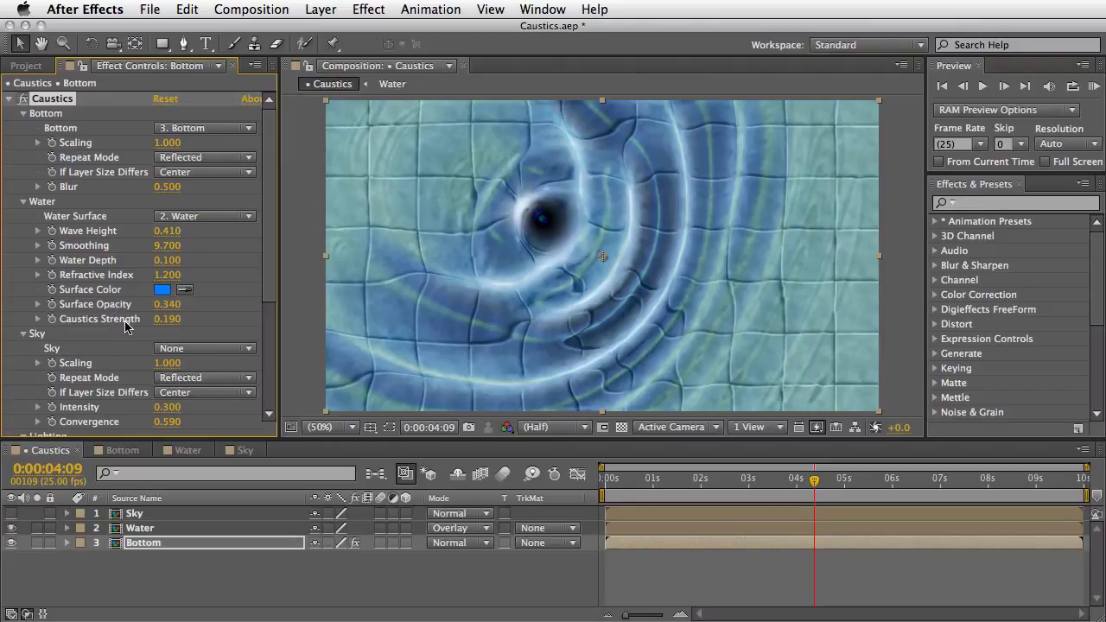
# Step: In the Water composition, show the shy layers, move SternFX above Black Solid 4 and make it visible
pyautogui.click(184, 451)
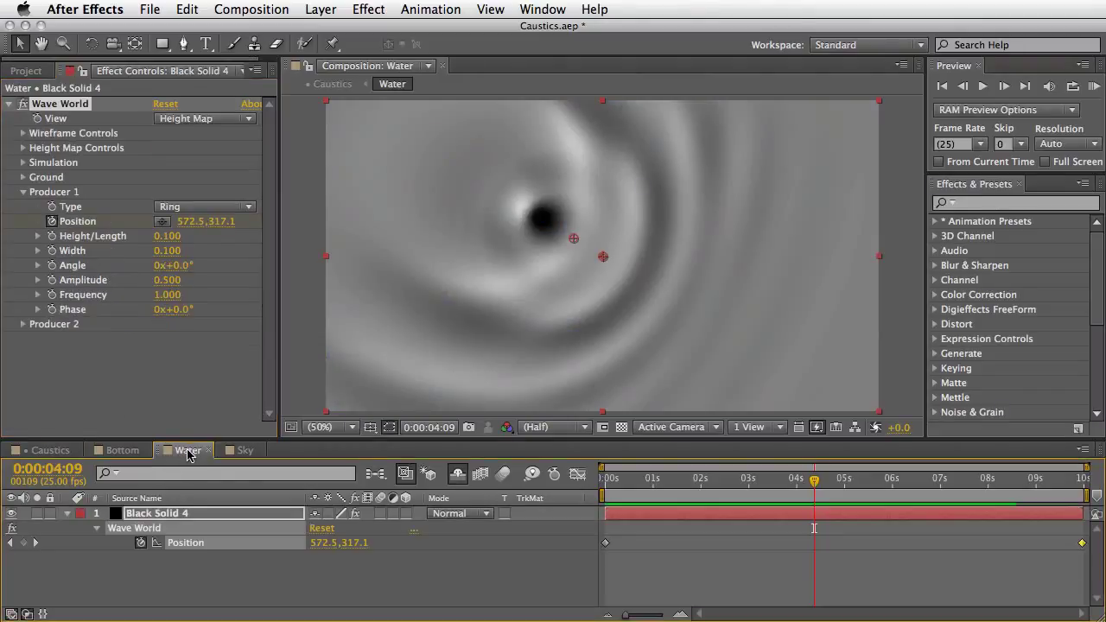
pyautogui.click(457, 474)
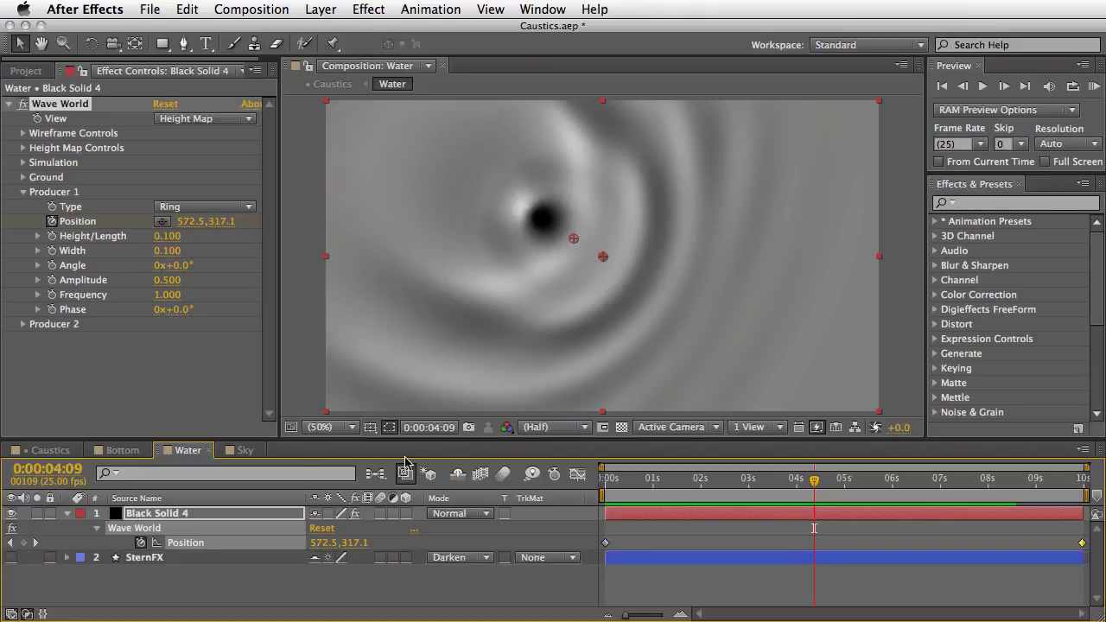
pyautogui.click(139, 557)
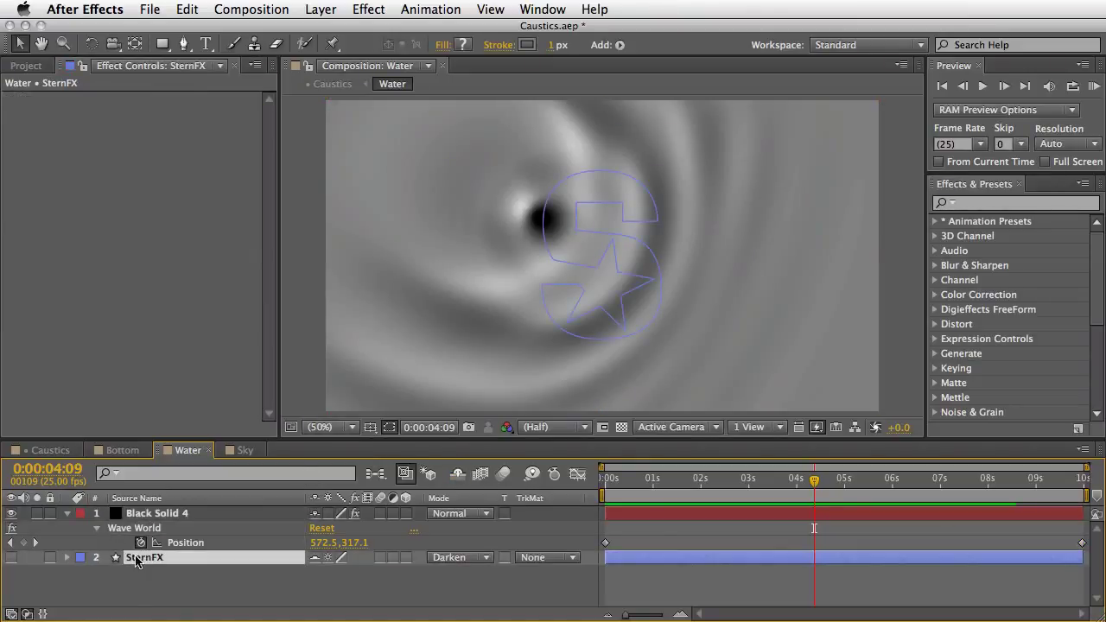
pyautogui.moveTo(136, 560); pyautogui.dragTo(128, 514)
pyautogui.click(12, 514)
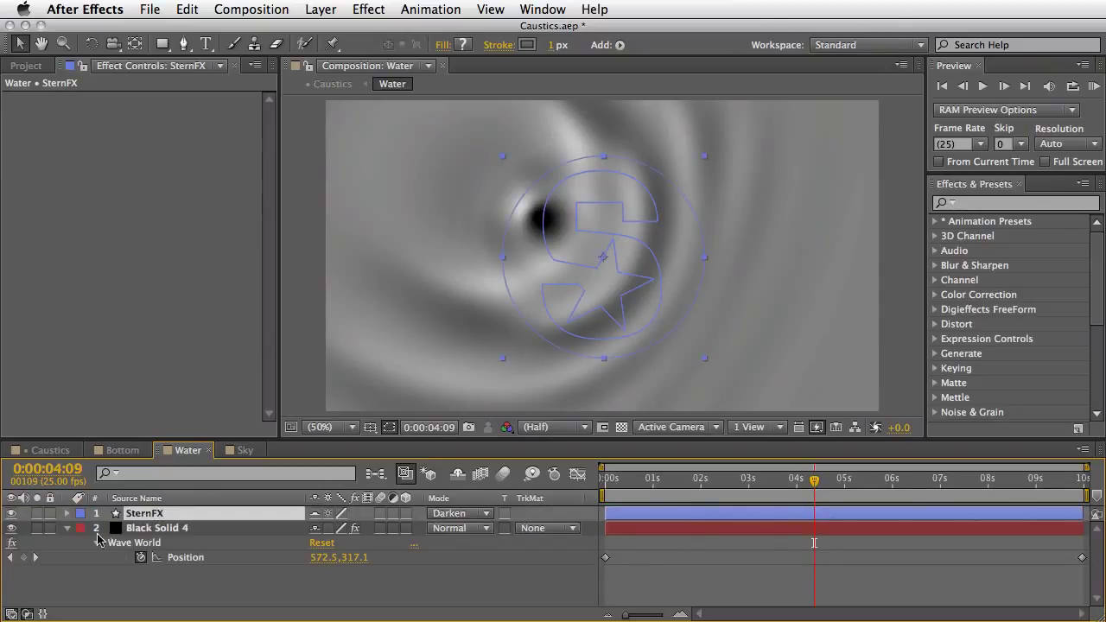
# Step: Check the SternFX shape layer's contents and hide the Black Solid 4 layer to isolate the logo
pyautogui.click(68, 513)
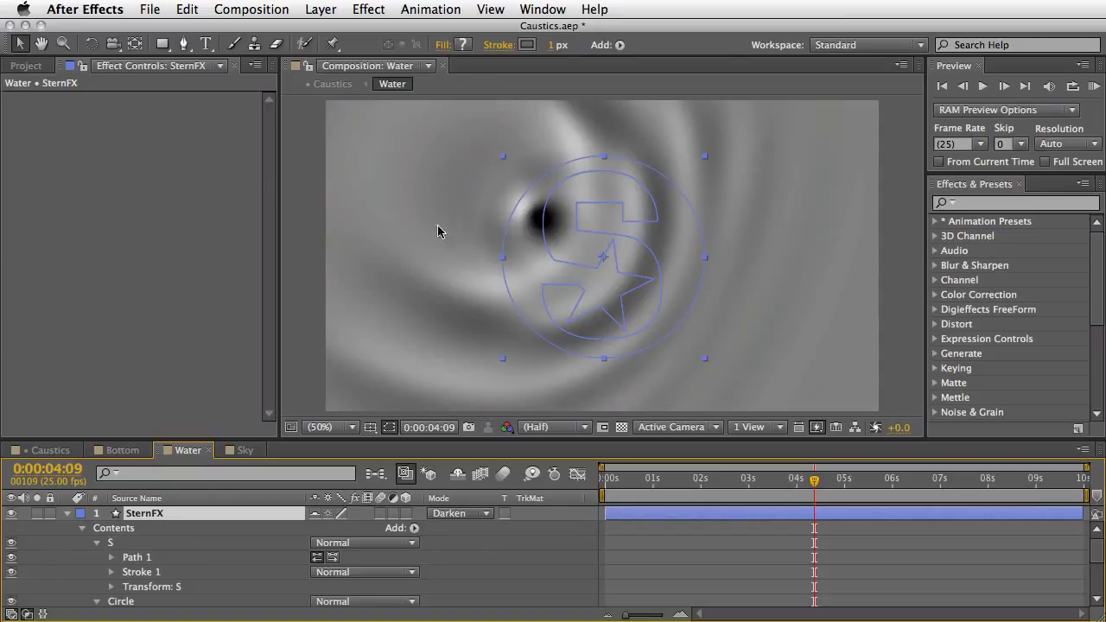
pyautogui.click(68, 513)
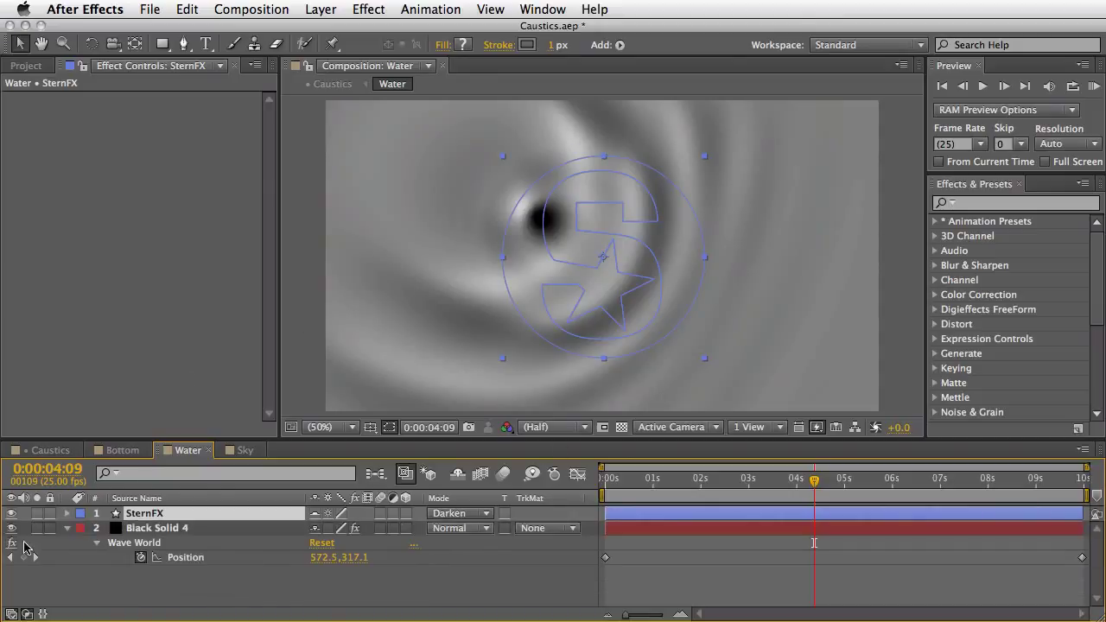
pyautogui.click(12, 528)
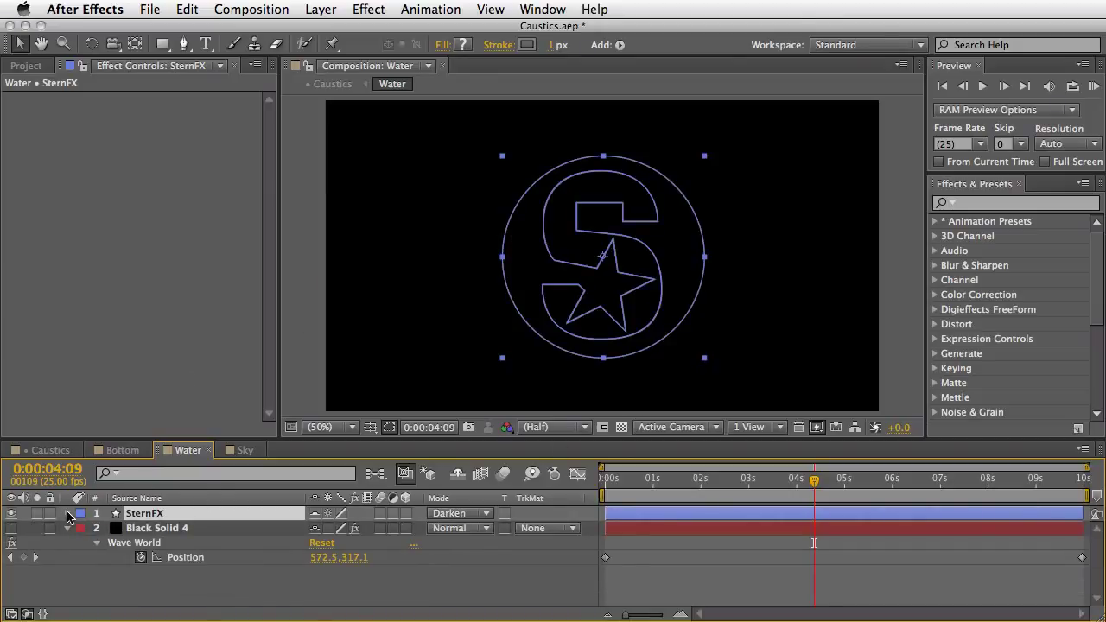
# Step: Select Path 1 in SternFX's S group and turn off mask and shape path outlines in the viewer
pyautogui.click(67, 513)
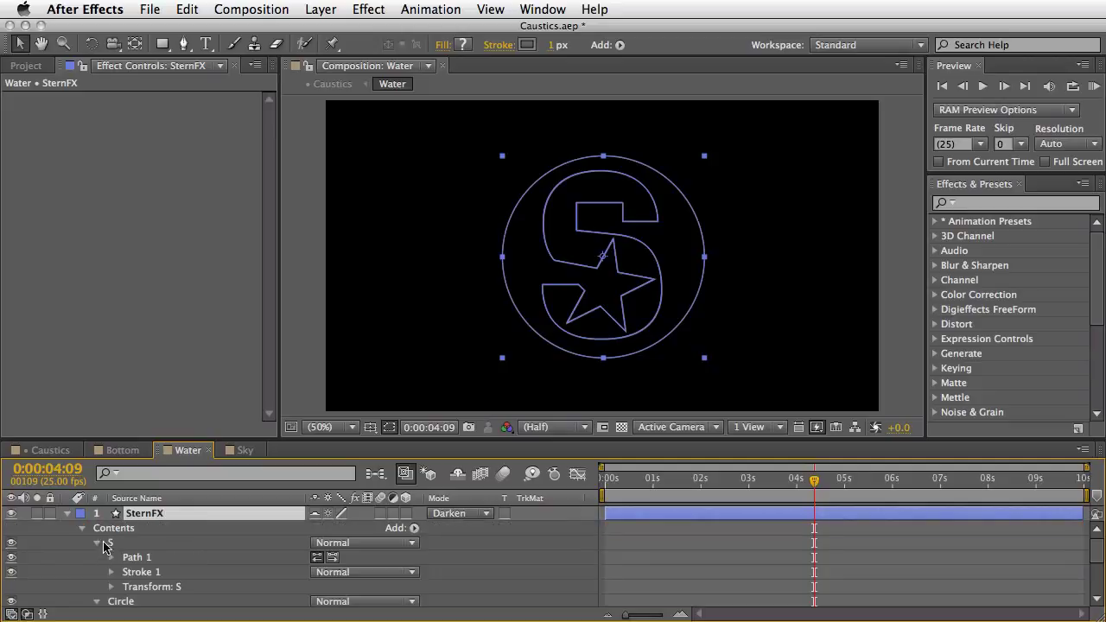
pyautogui.click(111, 542)
pyautogui.click(138, 558)
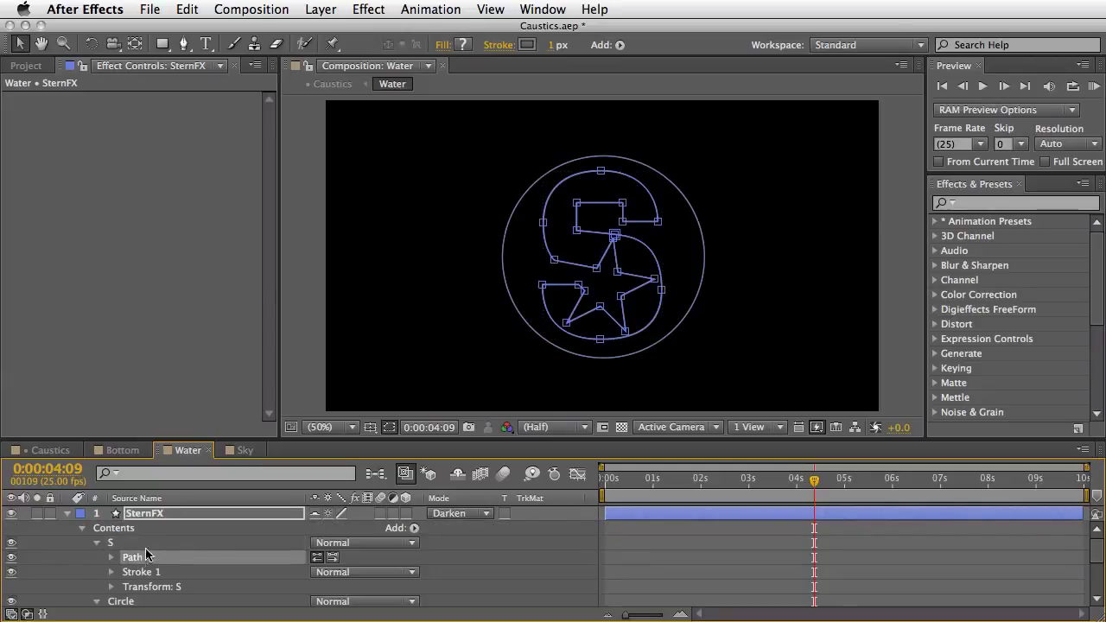
pyautogui.click(389, 427)
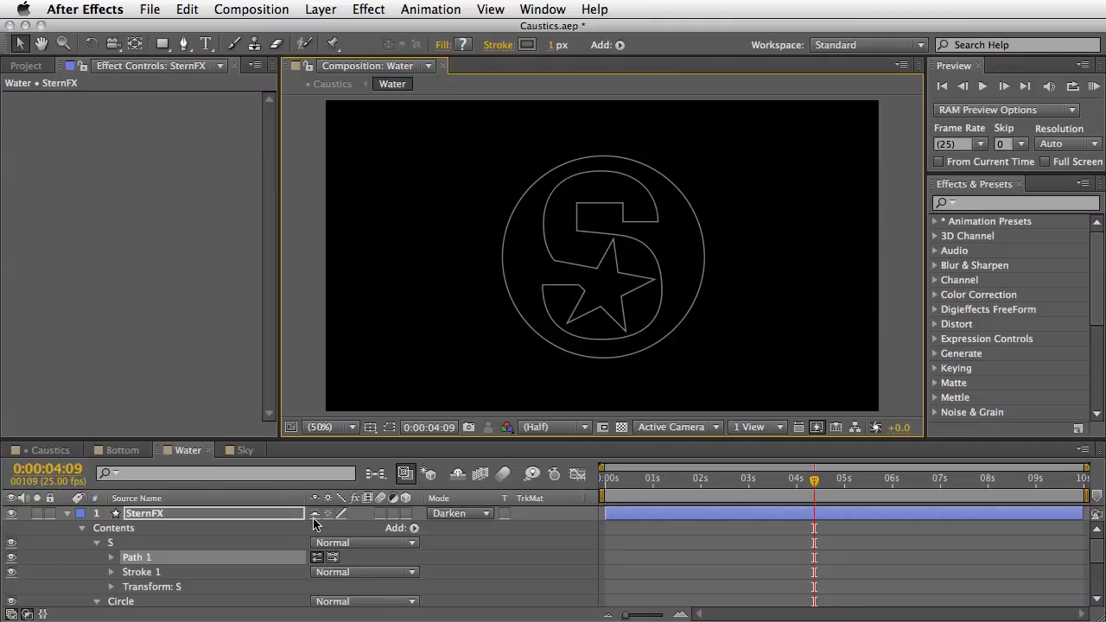
pyautogui.click(151, 560)
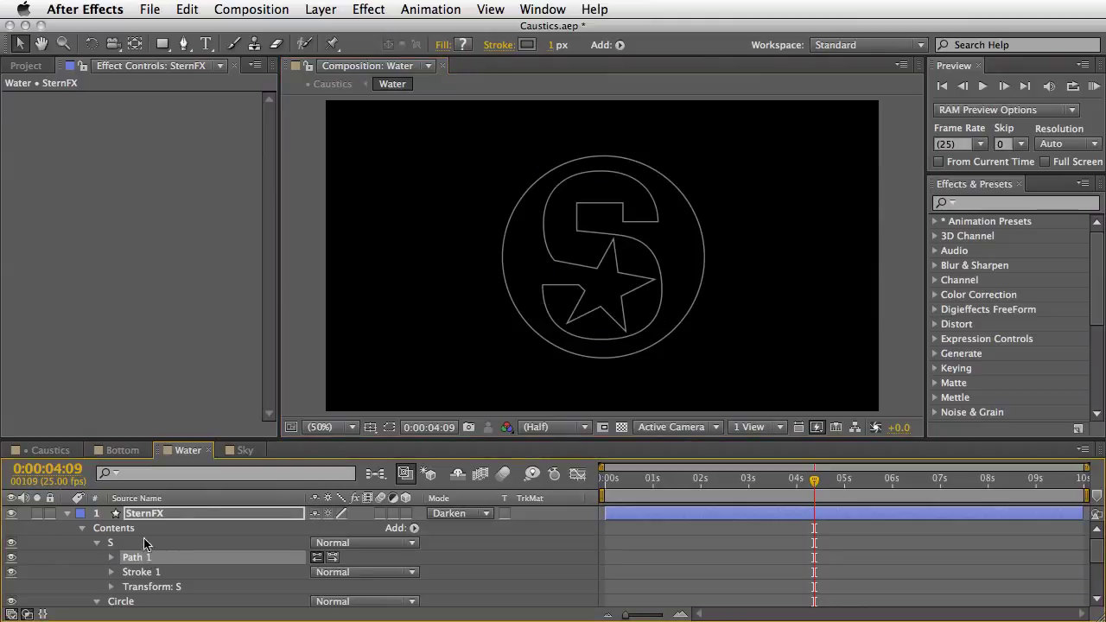
# Step: Add Trim Paths to SternFX's S group and move the current time to 0:00:00:00
pyautogui.click(110, 543)
pyautogui.click(618, 46)
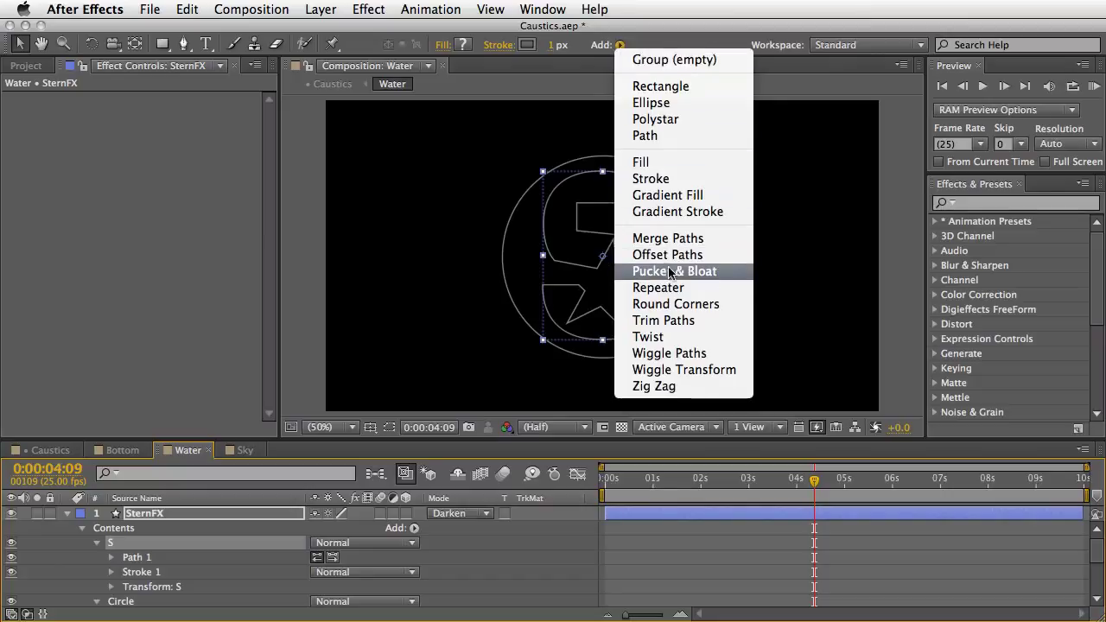
pyautogui.click(665, 320)
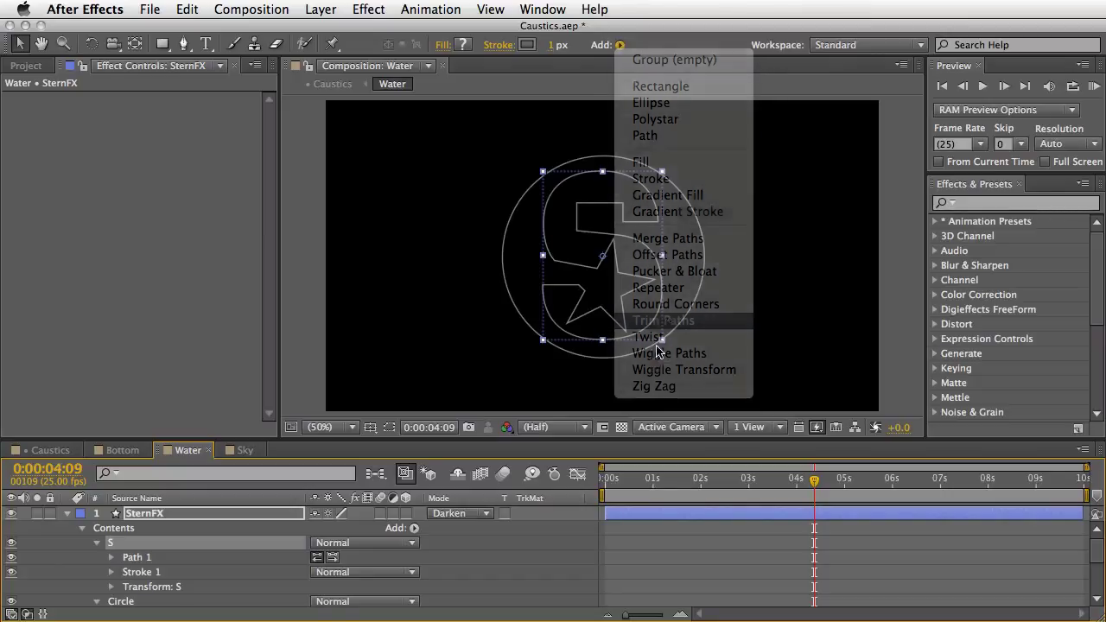
pyautogui.click(111, 571)
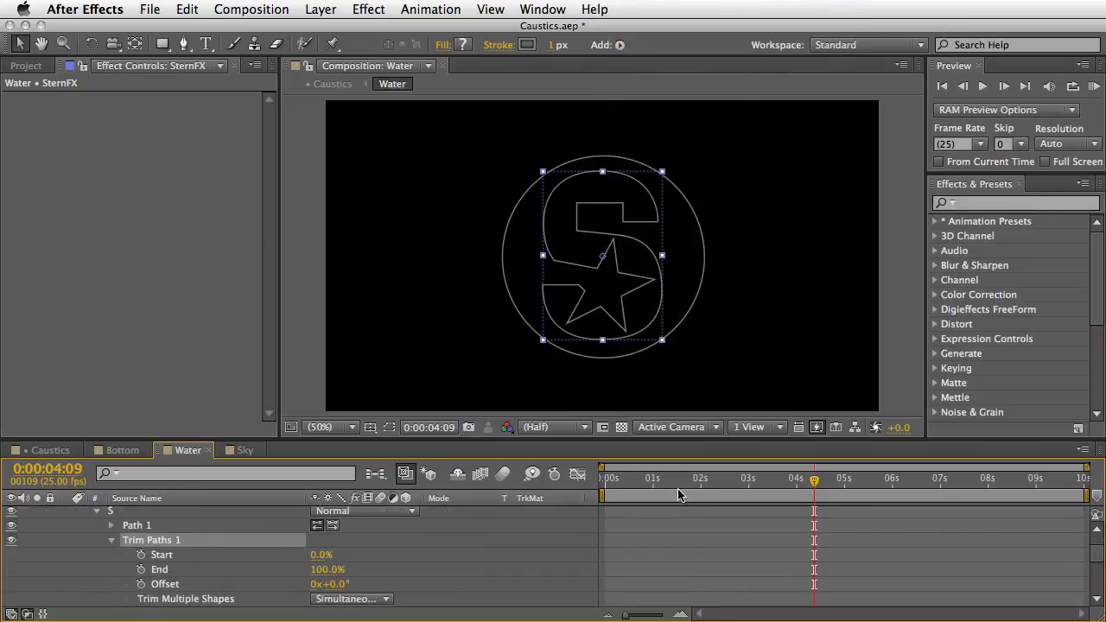
pyautogui.moveTo(644, 479); pyautogui.dragTo(585, 475)
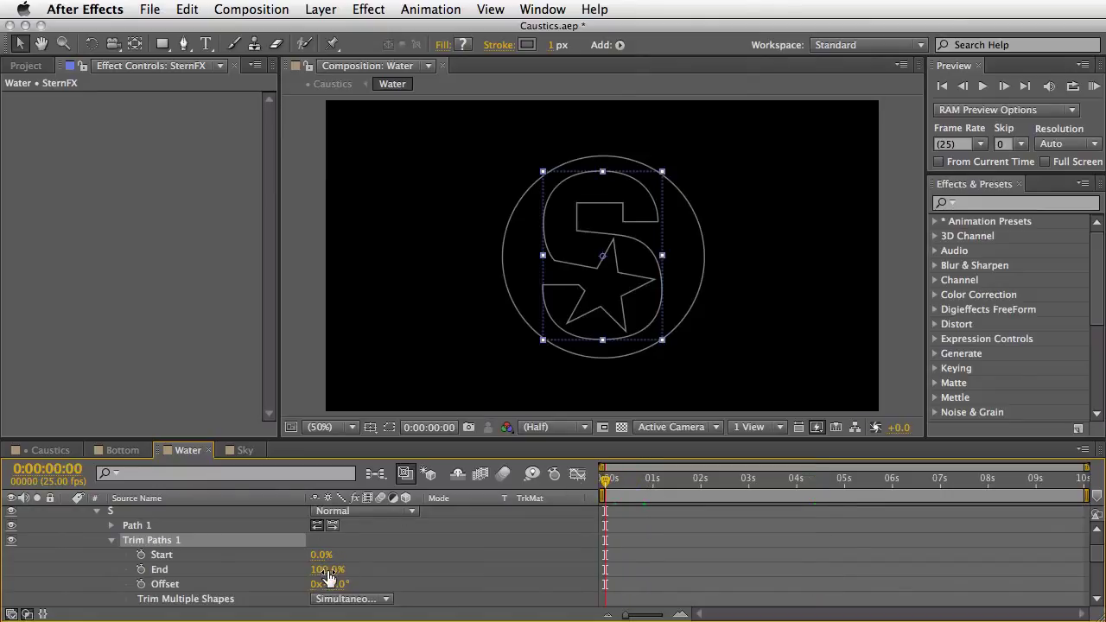
# Step: Keyframe the S group's Trim Paths End from 0% at 0:00:00:00 to 100% at 0:00:02:24, and preview the draw-on
pyautogui.moveTo(328, 576); pyautogui.dragTo(233, 572)
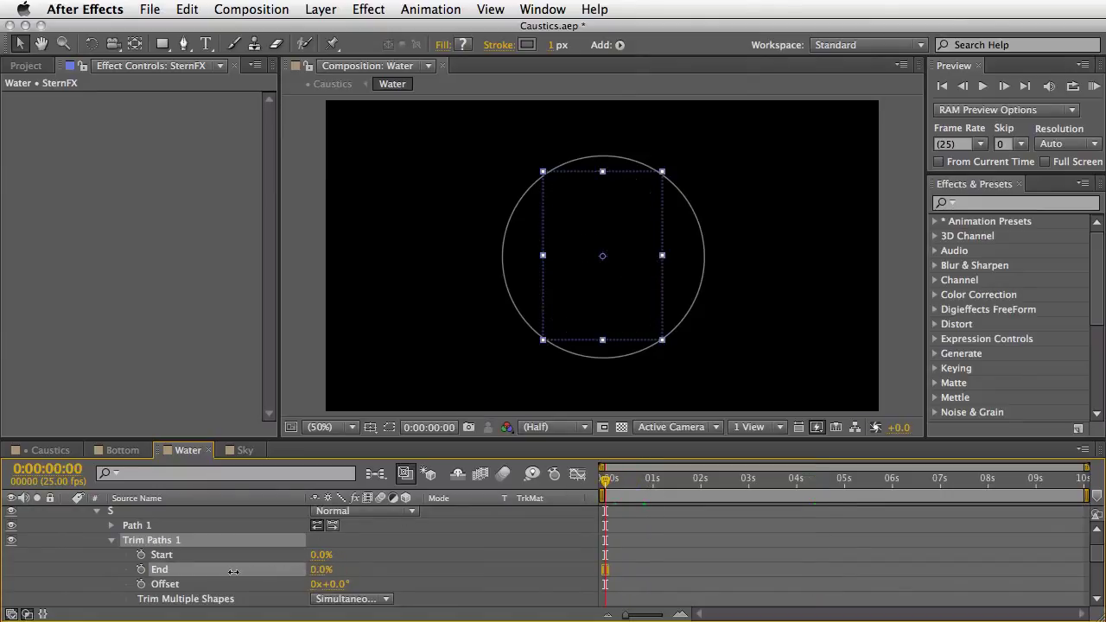
pyautogui.click(141, 569)
pyautogui.moveTo(629, 479); pyautogui.dragTo(747, 497)
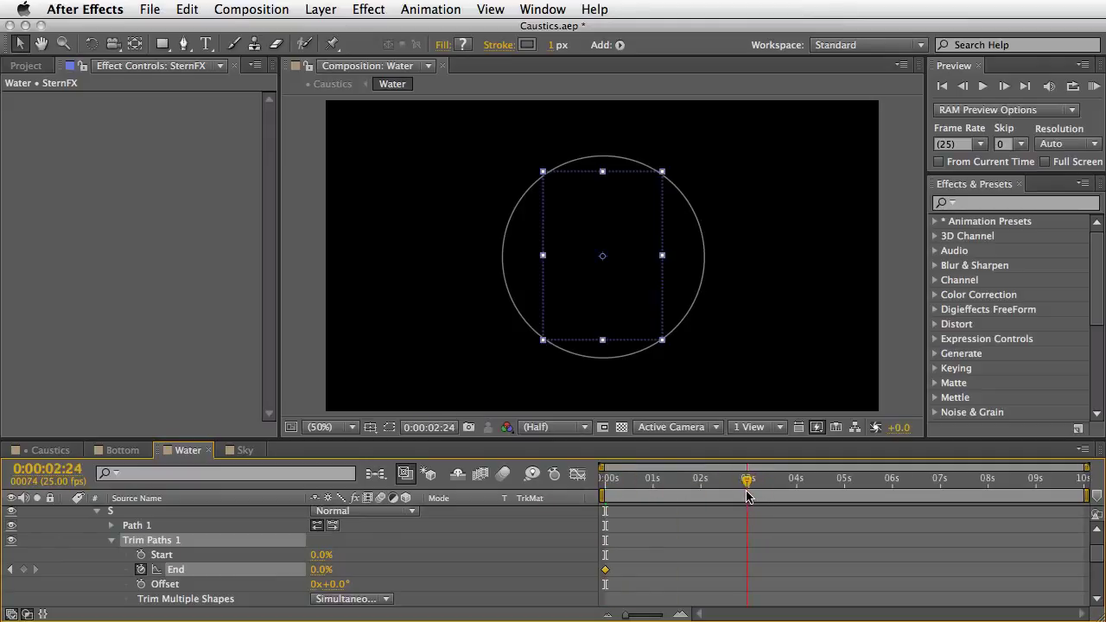
pyautogui.moveTo(317, 577); pyautogui.dragTo(490, 565)
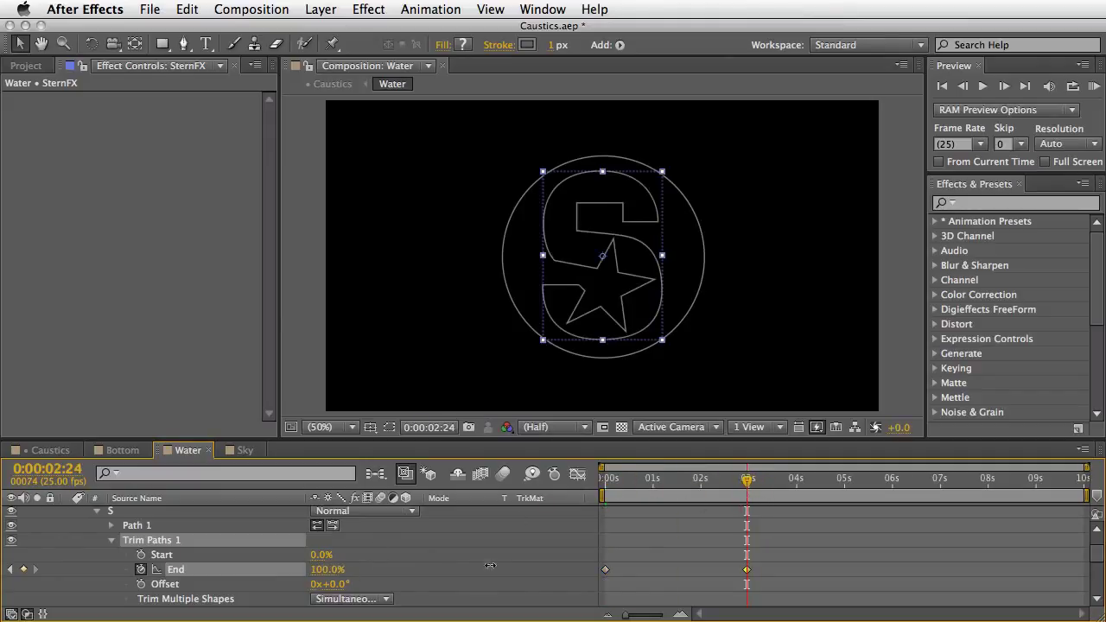
pyautogui.moveTo(748, 480)
pyautogui.mouseDown()
pyautogui.moveTo(579, 489)
pyautogui.moveTo(627, 484)
pyautogui.mouseUp()
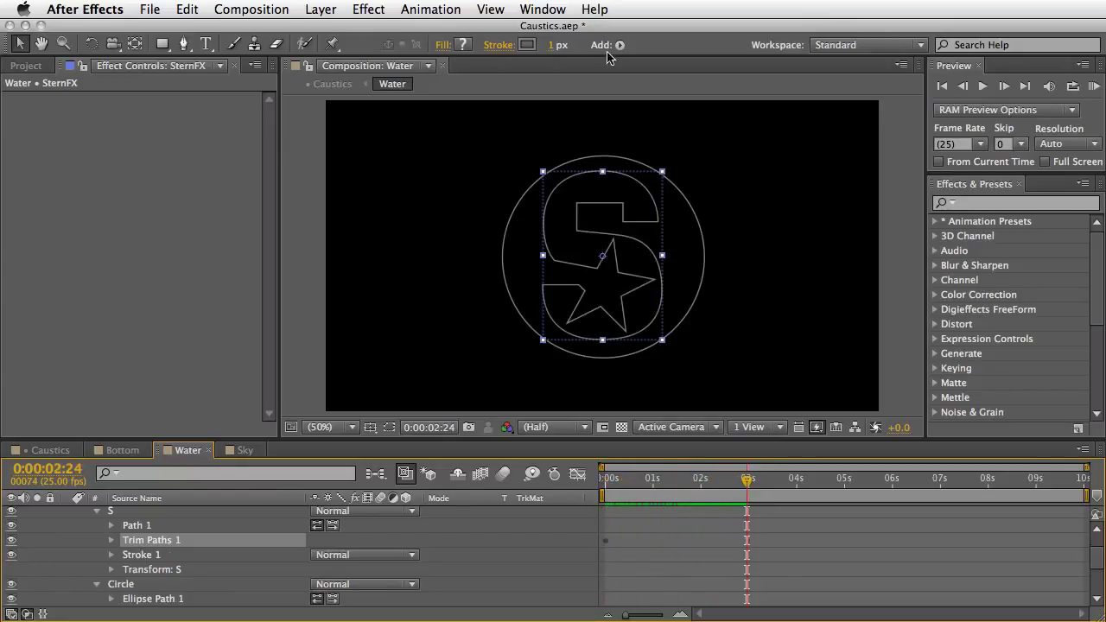
# Step: Add Wiggle Paths to the S group and set its Size to 5.0
pyautogui.click(619, 45)
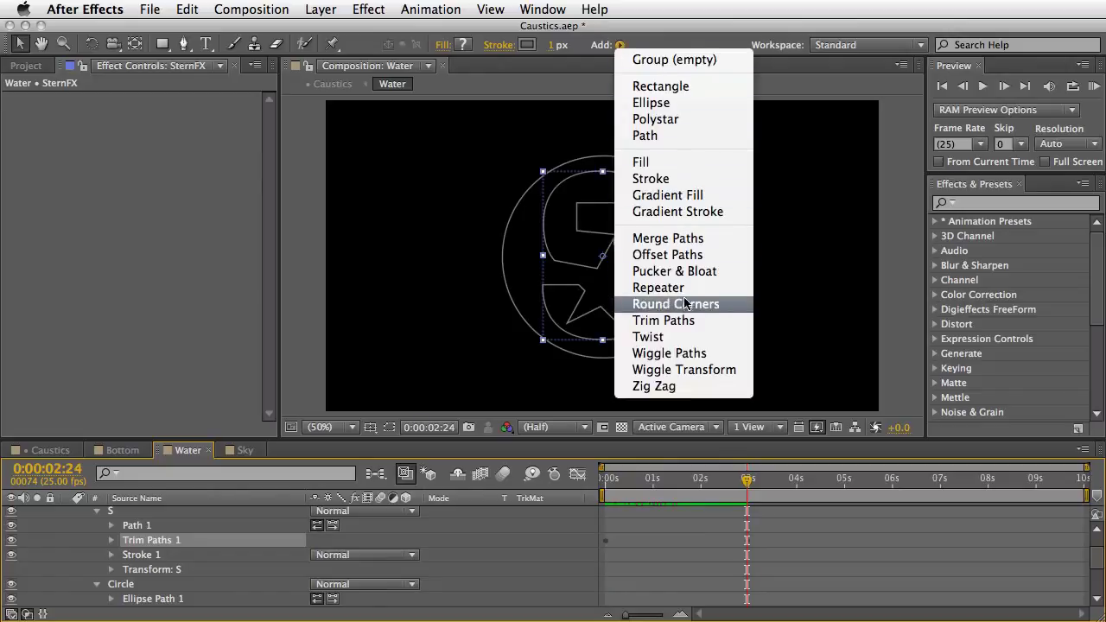
pyautogui.click(669, 353)
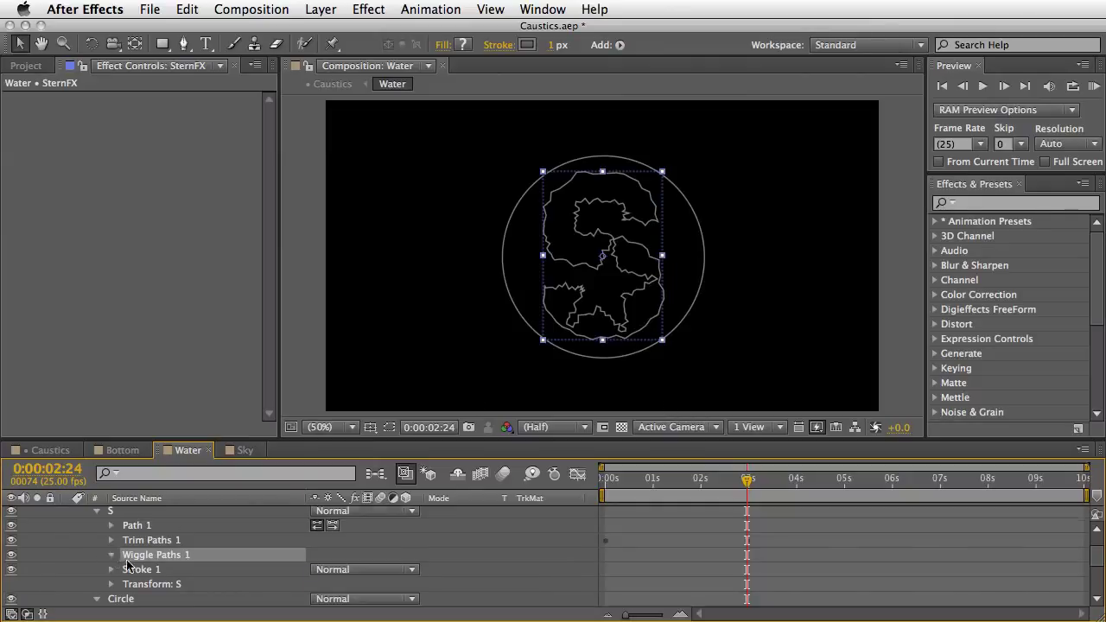
pyautogui.moveTo(320, 527); pyautogui.dragTo(318, 527)
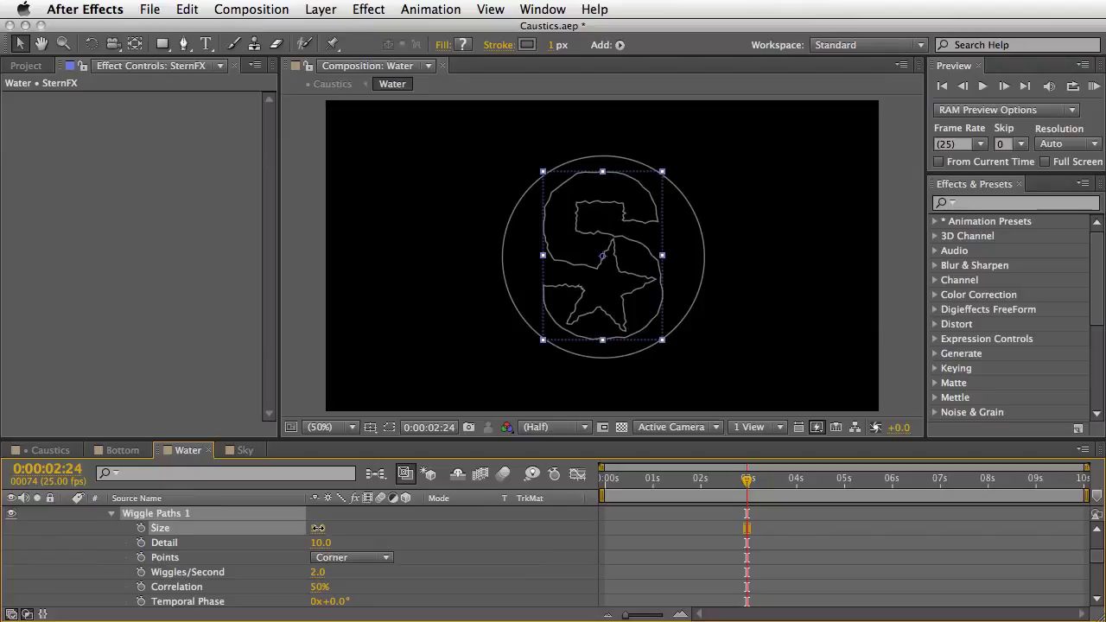
# Step: Add Round Corners to the S group and preview the logo animation from the start
pyautogui.click(619, 45)
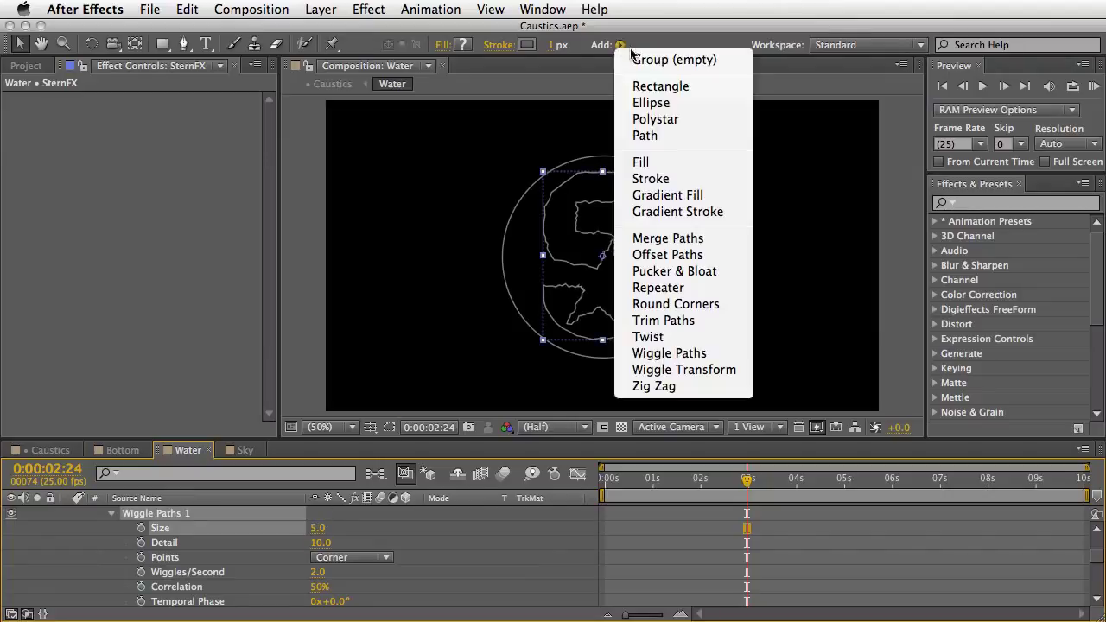
pyautogui.click(683, 305)
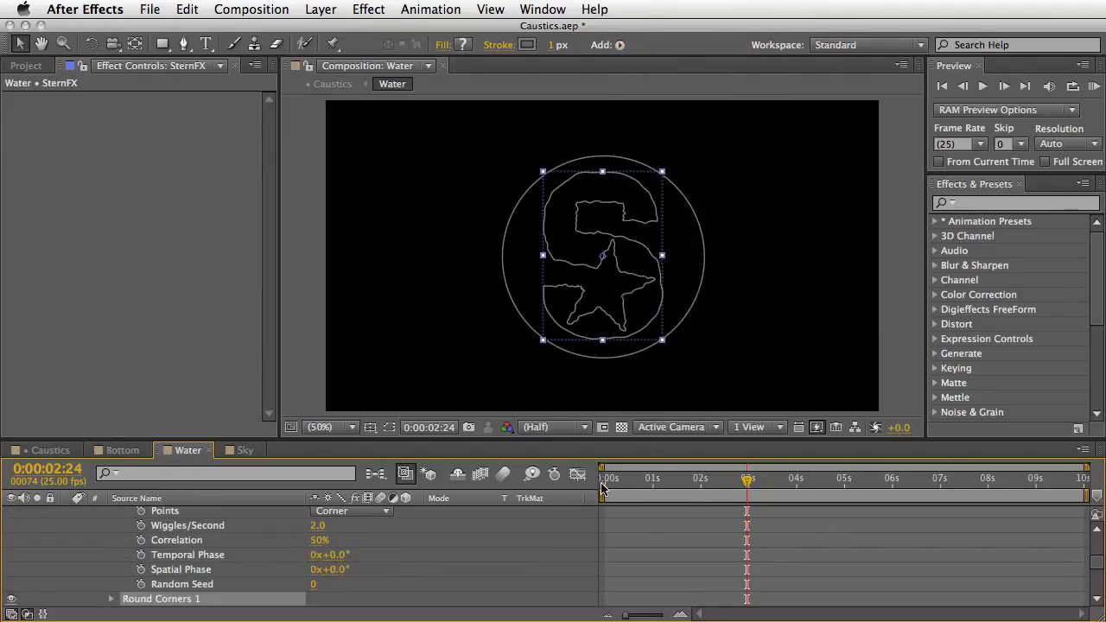
pyautogui.click(602, 489)
pyautogui.press('KP_0')
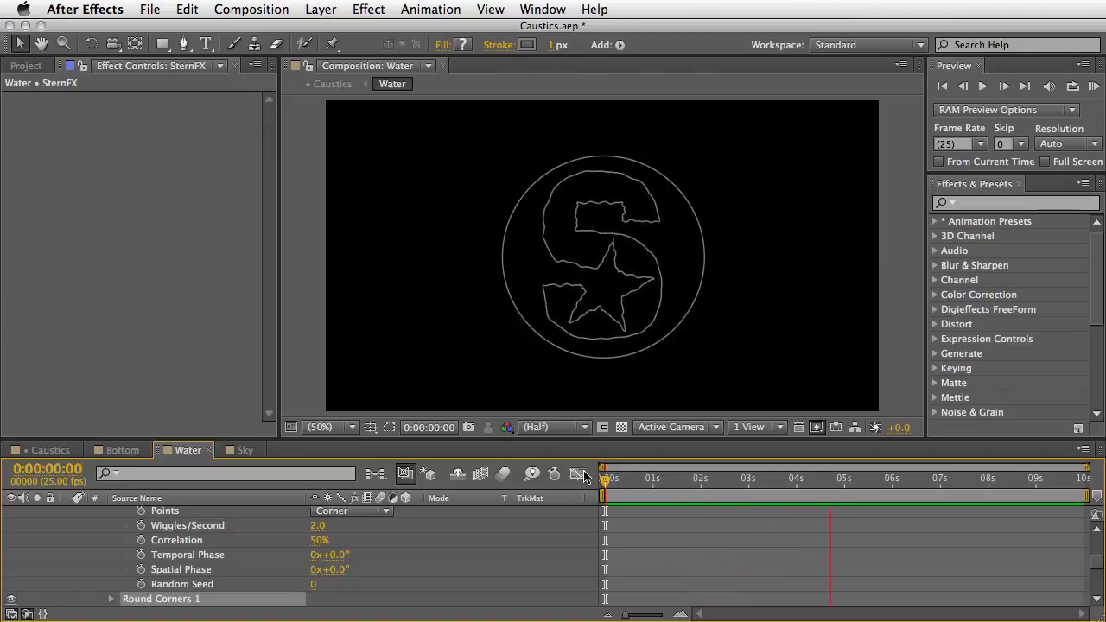
pyautogui.press('space')
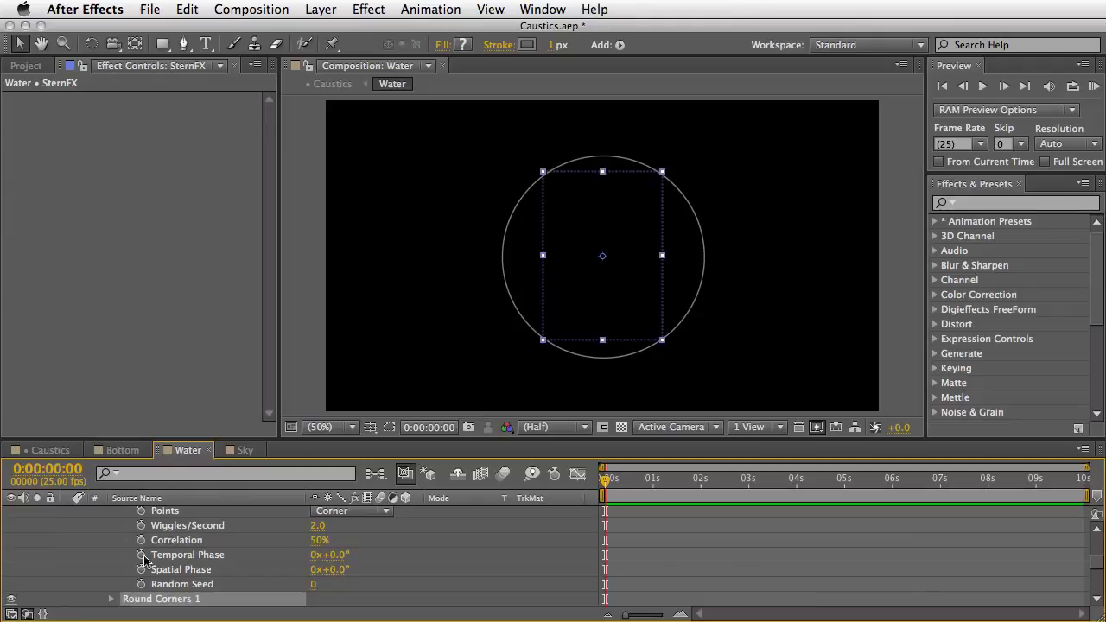
# Step: Copy Trim Paths 1, Wiggle Paths 1 and Round Corners 1 from the S group to the Circle group, and preview the result
pyautogui.scroll(3, 151, 540)
pyautogui.click(111, 541)
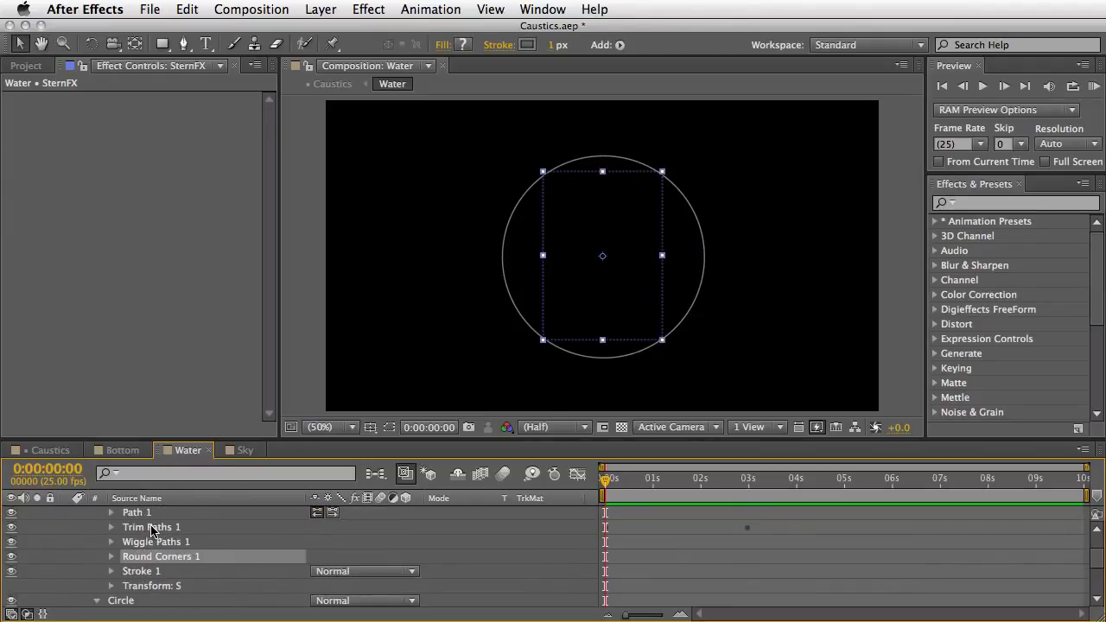
pyautogui.click(152, 529)
pyautogui.keyDown('shift'); pyautogui.click(155, 542); pyautogui.keyUp('shift')
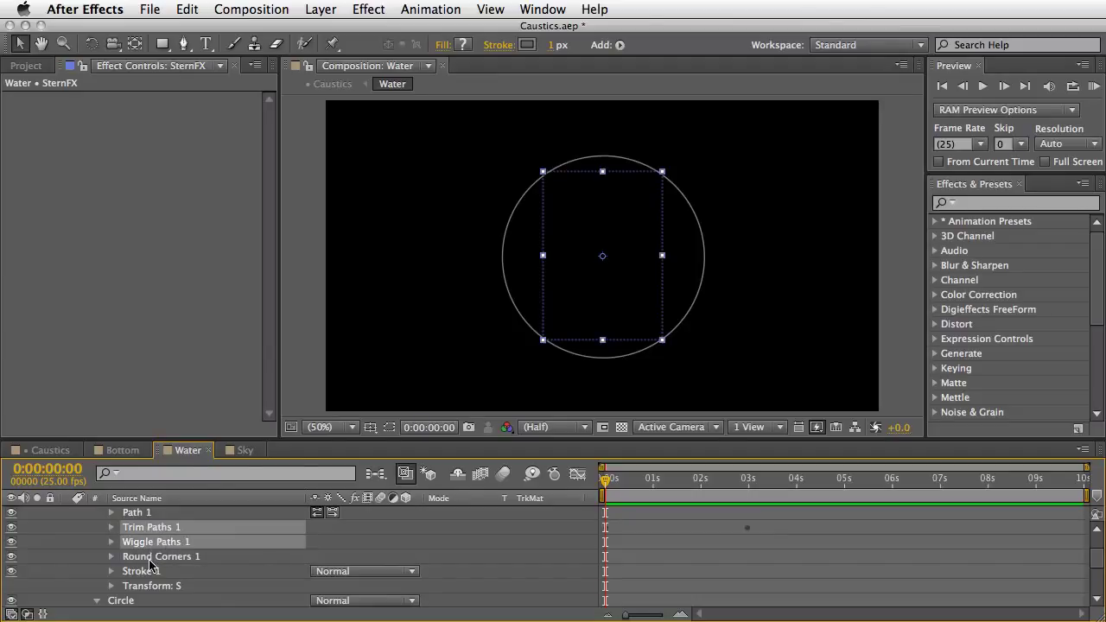
pyautogui.keyDown('shift'); pyautogui.click(152, 558); pyautogui.keyUp('shift')
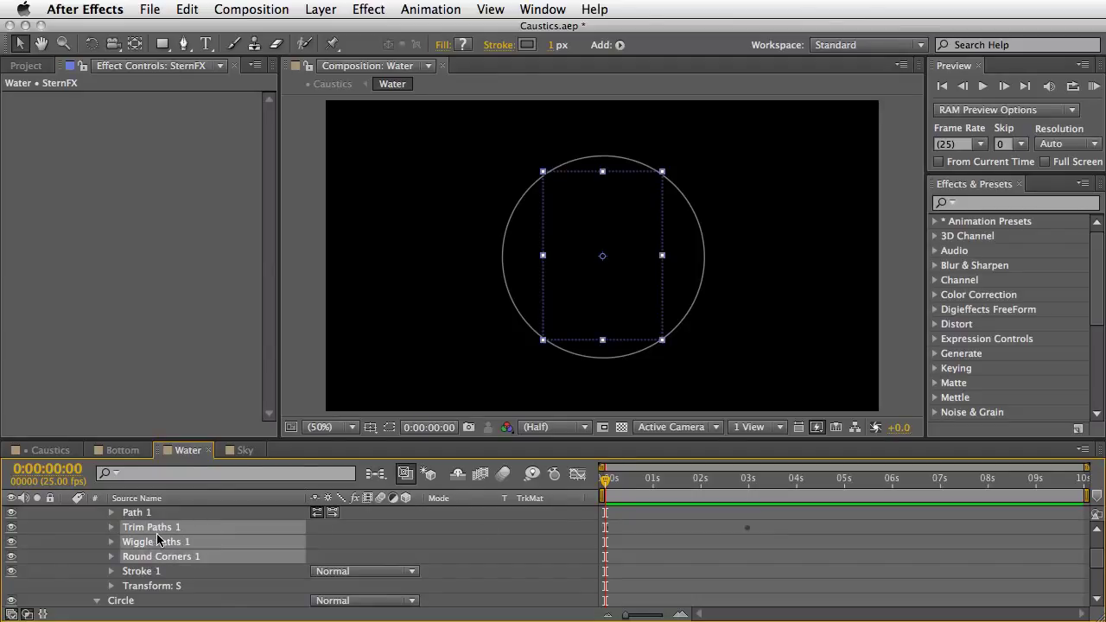
pyautogui.moveTo(157, 523); pyautogui.dragTo(157, 568)
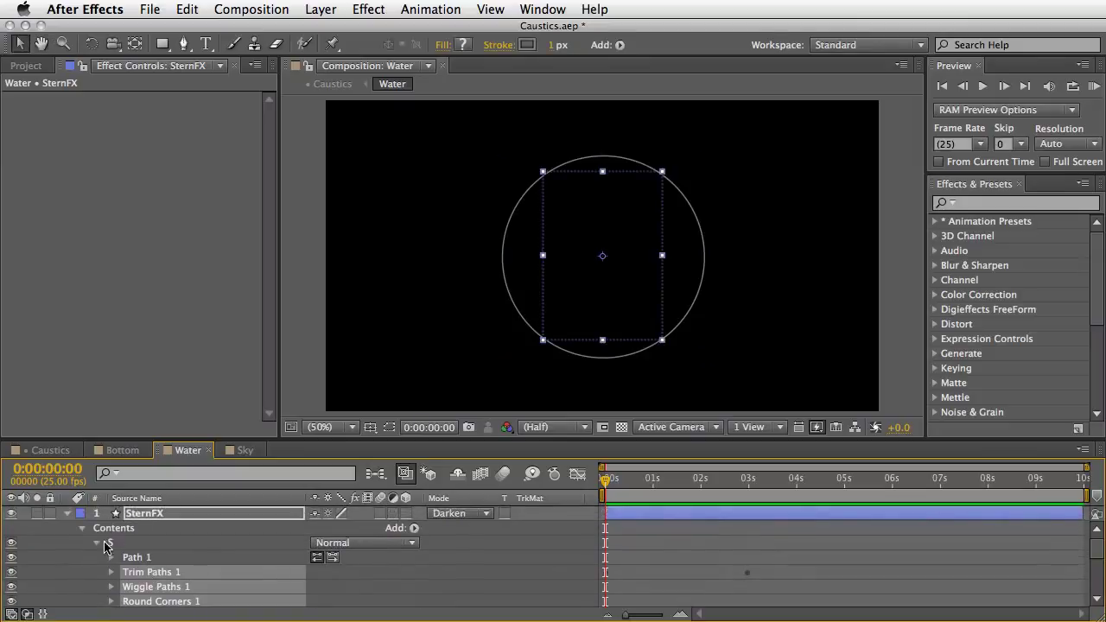
pyautogui.click(97, 543)
pyautogui.click(120, 557)
pyautogui.hotkey('ctrl', 'v')
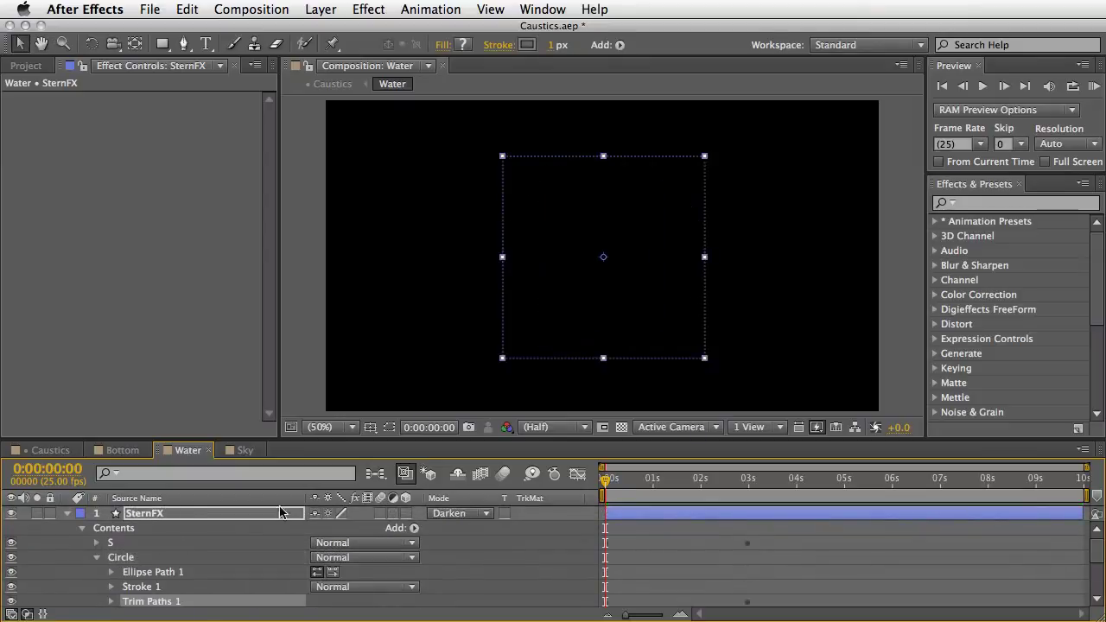
pyautogui.press('KP_0')
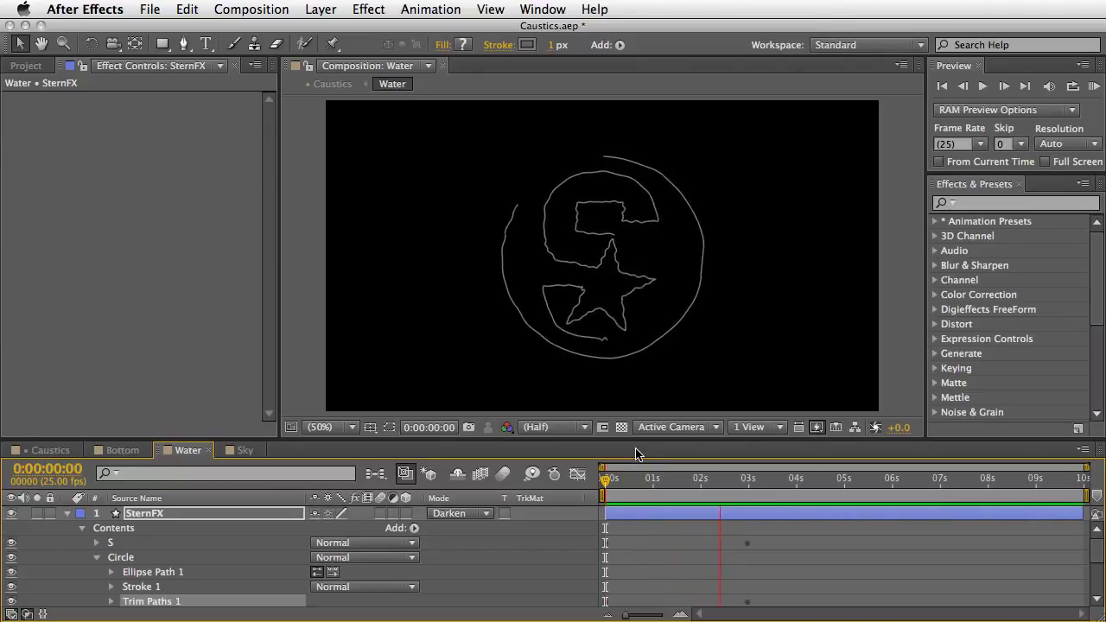
pyautogui.press('space')
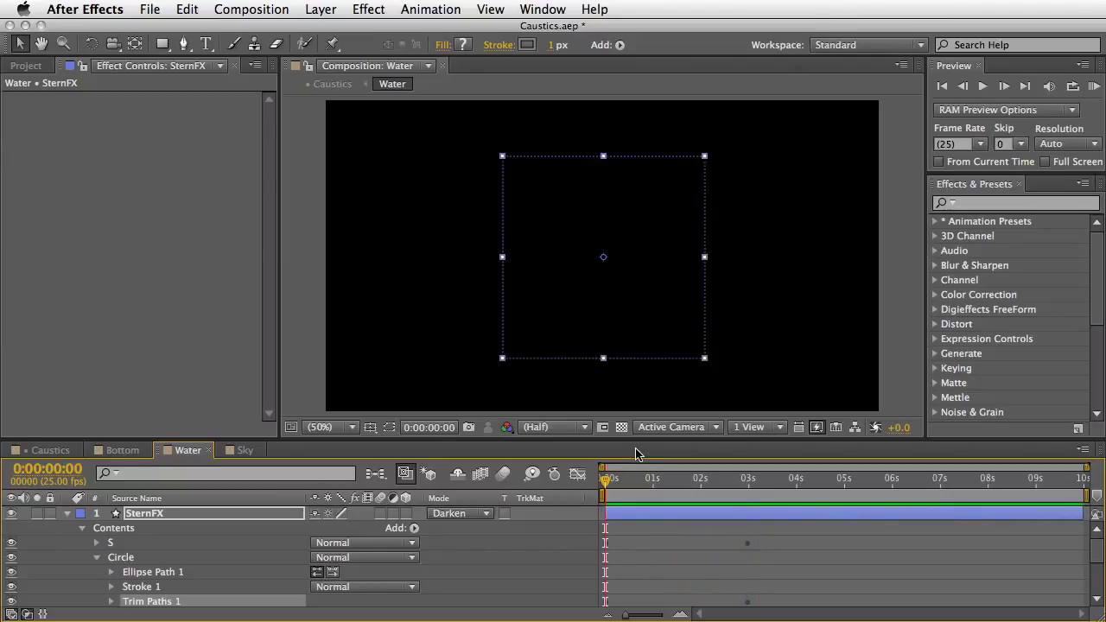
# Step: Collapse SternFX, make Black Solid 4 visible again and preview the logo in Darken mode over the Wave World ripples
pyautogui.click(67, 513)
pyautogui.click(11, 528)
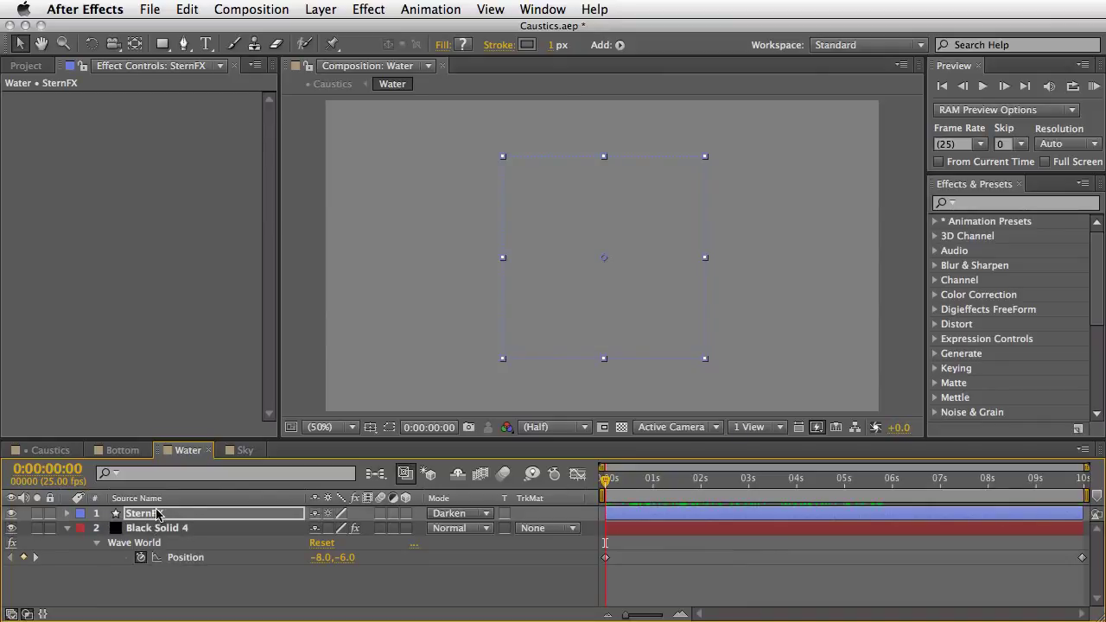
pyautogui.click(487, 516)
pyautogui.click(535, 178)
pyautogui.click(555, 581)
pyautogui.press('KP_0')
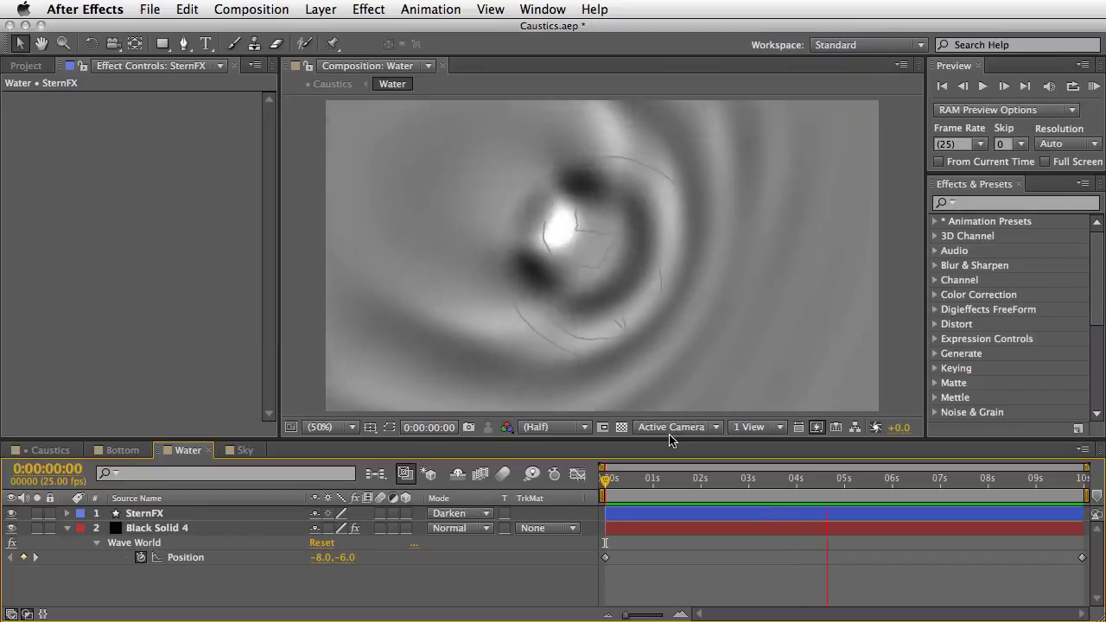
pyautogui.press('space')
pyautogui.moveTo(644, 479); pyautogui.dragTo(854, 504)
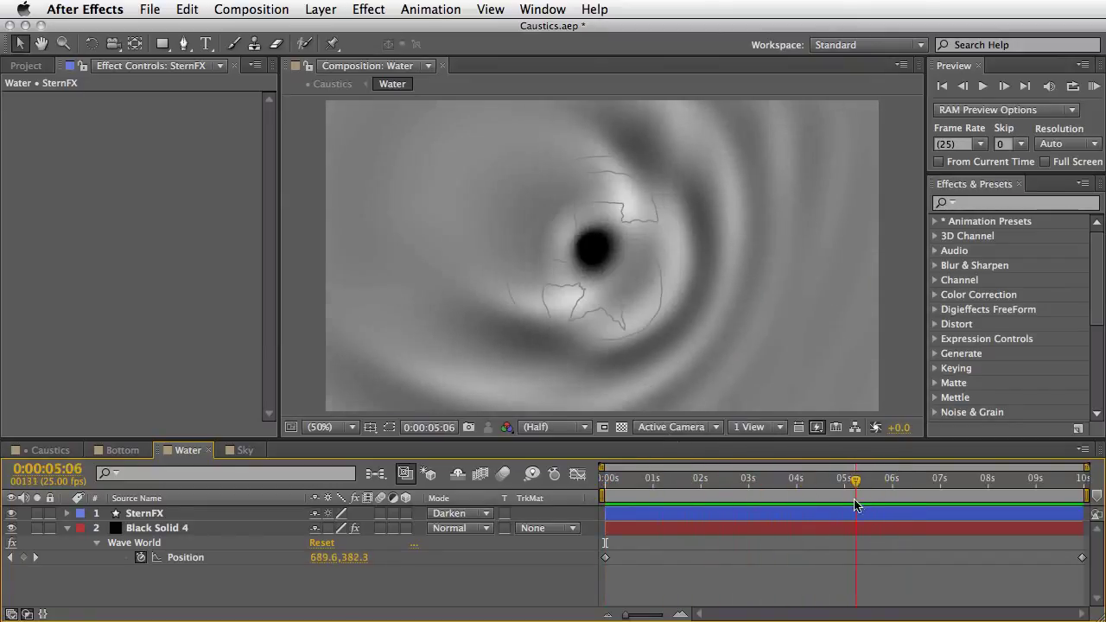
# Step: In the Caustics composition, set Wave Height to 0.330, Smoothing to 6.300 and Caustics Strength to 0.000, and preview through 0:00:04:20
pyautogui.click(50, 451)
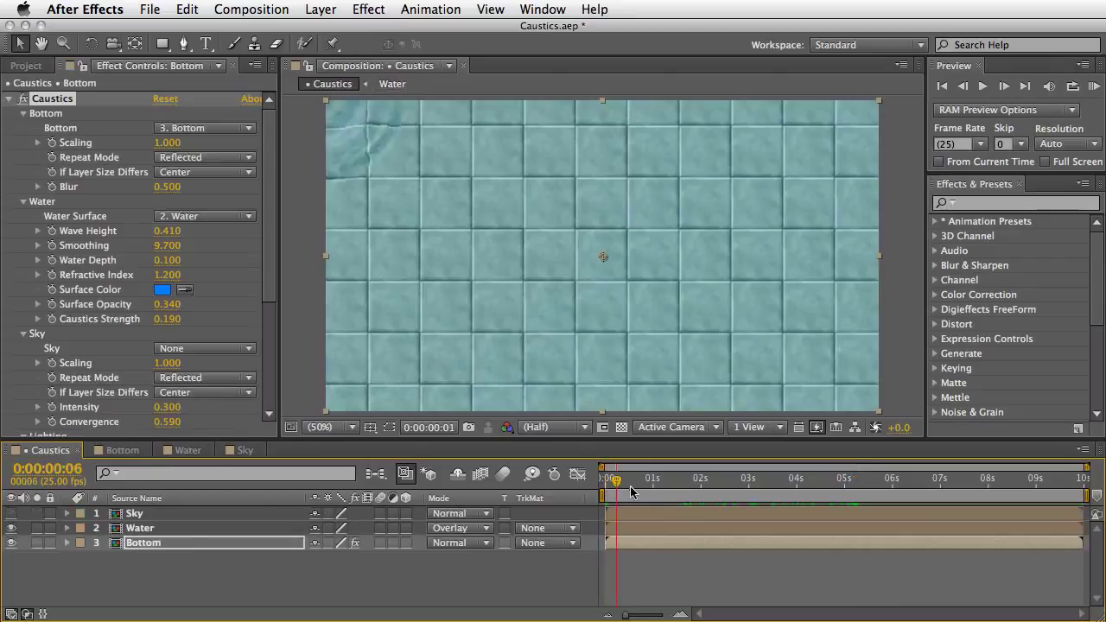
pyautogui.moveTo(630, 486); pyautogui.dragTo(764, 510)
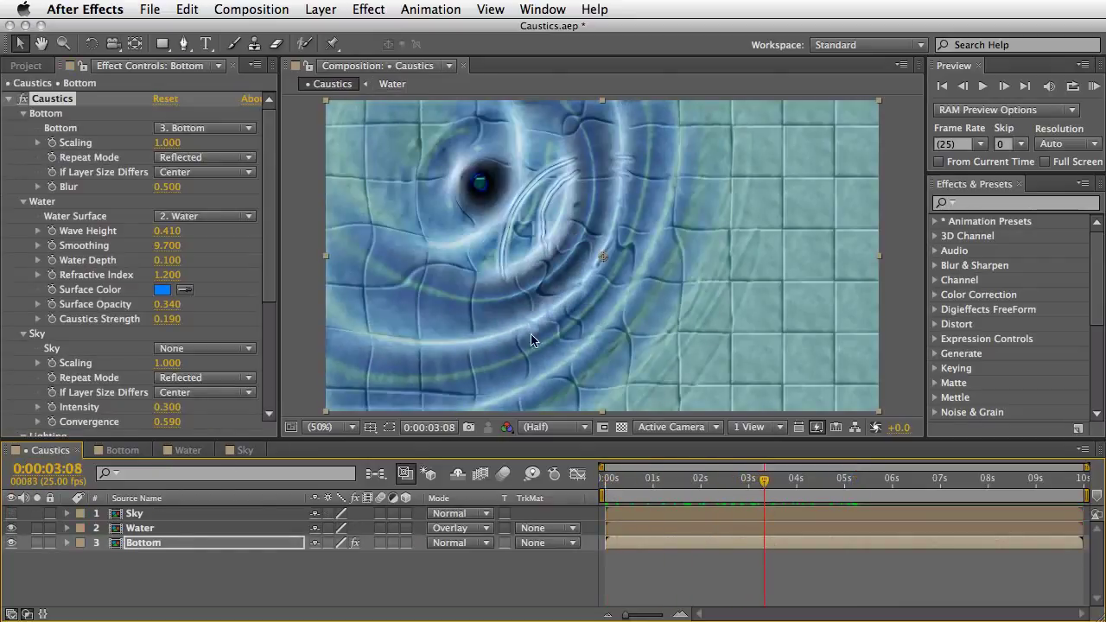
pyautogui.moveTo(171, 238); pyautogui.dragTo(161, 230)
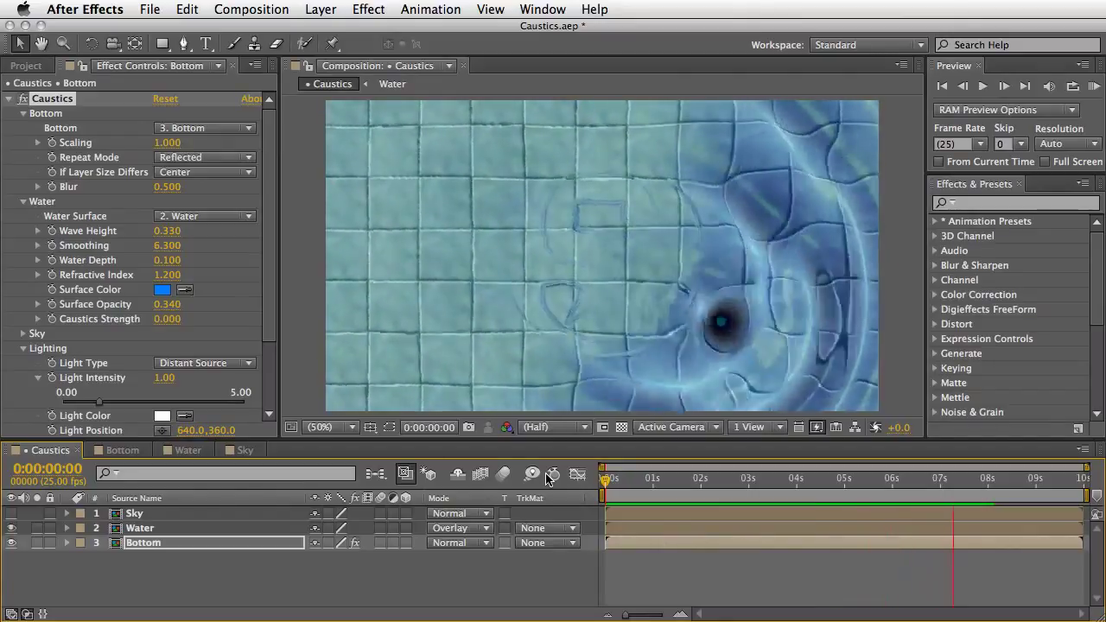
pyautogui.press('space')
pyautogui.moveTo(815, 484); pyautogui.dragTo(834, 482)
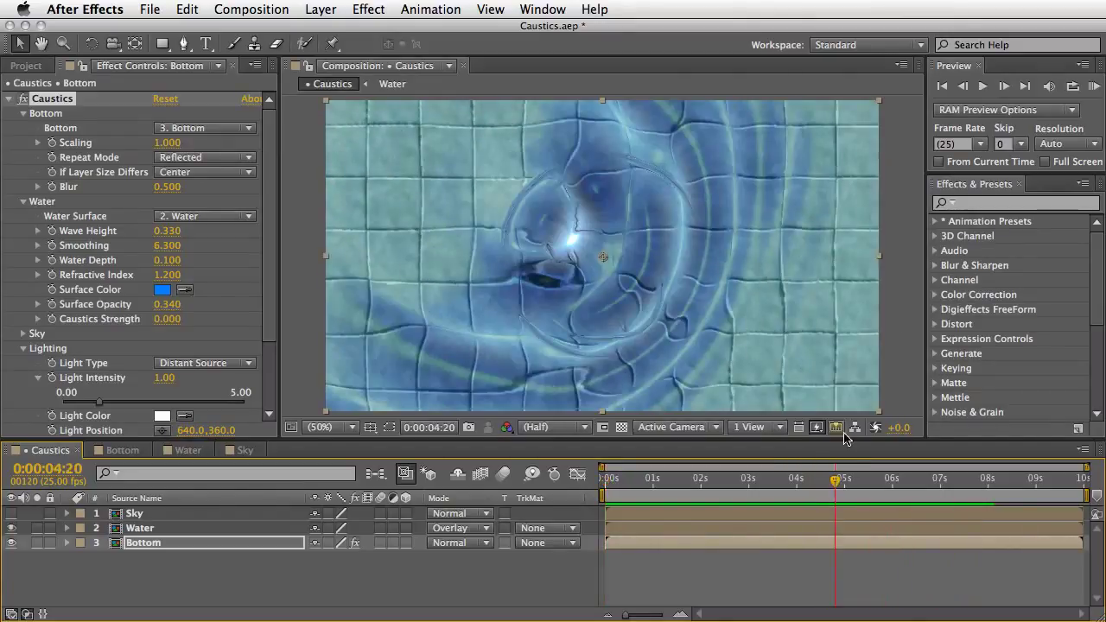
# Step: Try the Point Source light type with a different light intensity in the Caustics effect, and undo the lighting changes
pyautogui.click(191, 367)
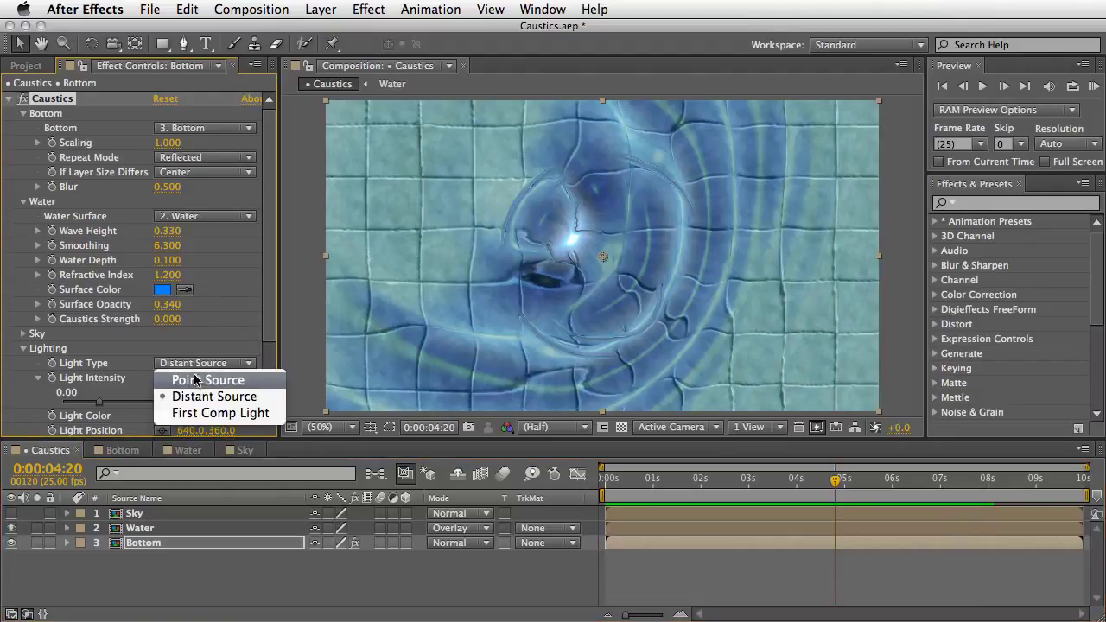
pyautogui.click(195, 380)
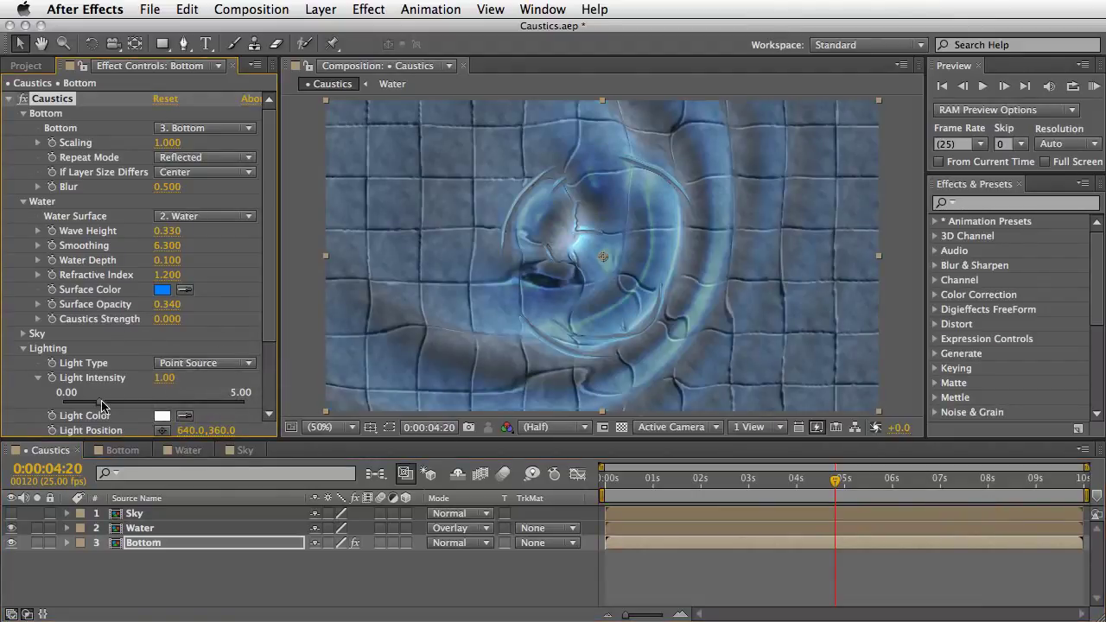
pyautogui.moveTo(102, 405); pyautogui.dragTo(62, 405)
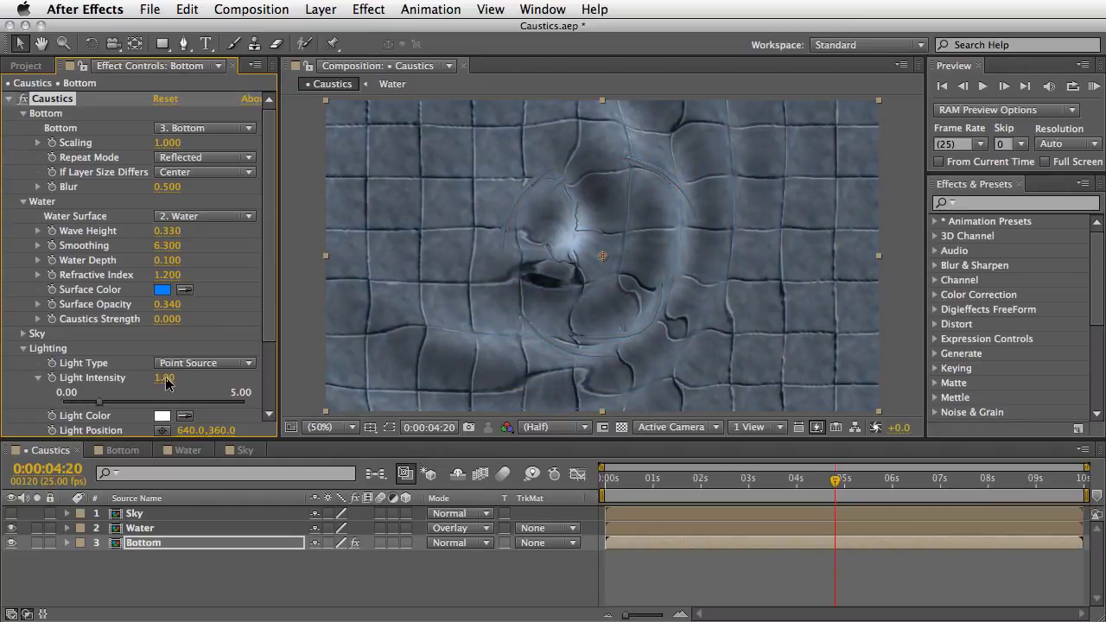
pyautogui.press('super+z')
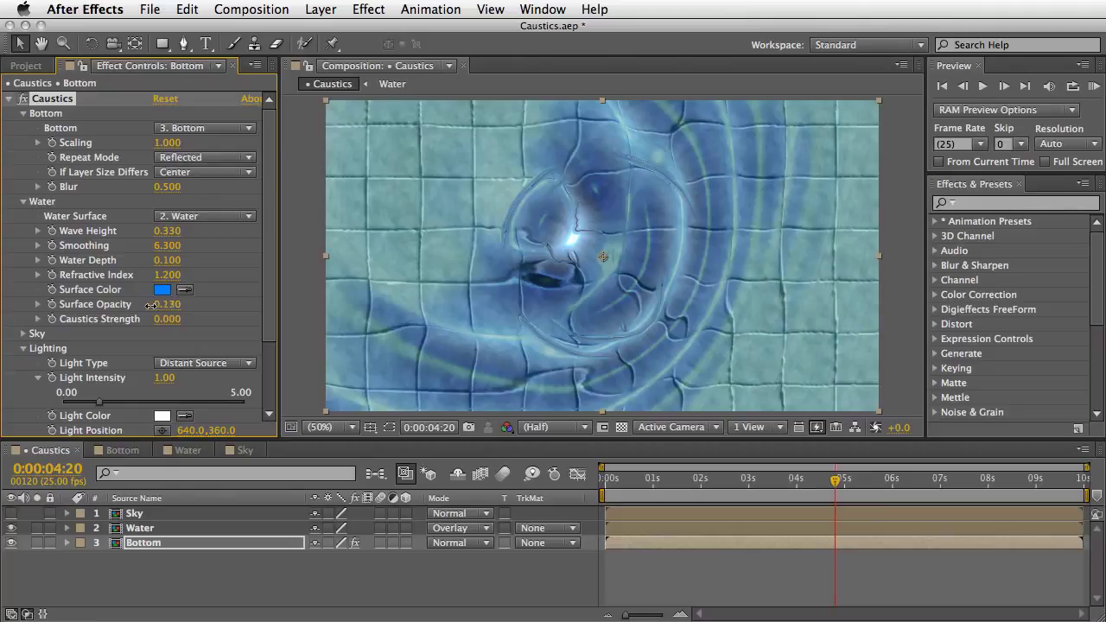
# Step: Set the Caustics effect's Surface Opacity to 1.000 and Smoothing to 8.700, and preview the water from the start
pyautogui.moveTo(151, 306); pyautogui.dragTo(247, 296)
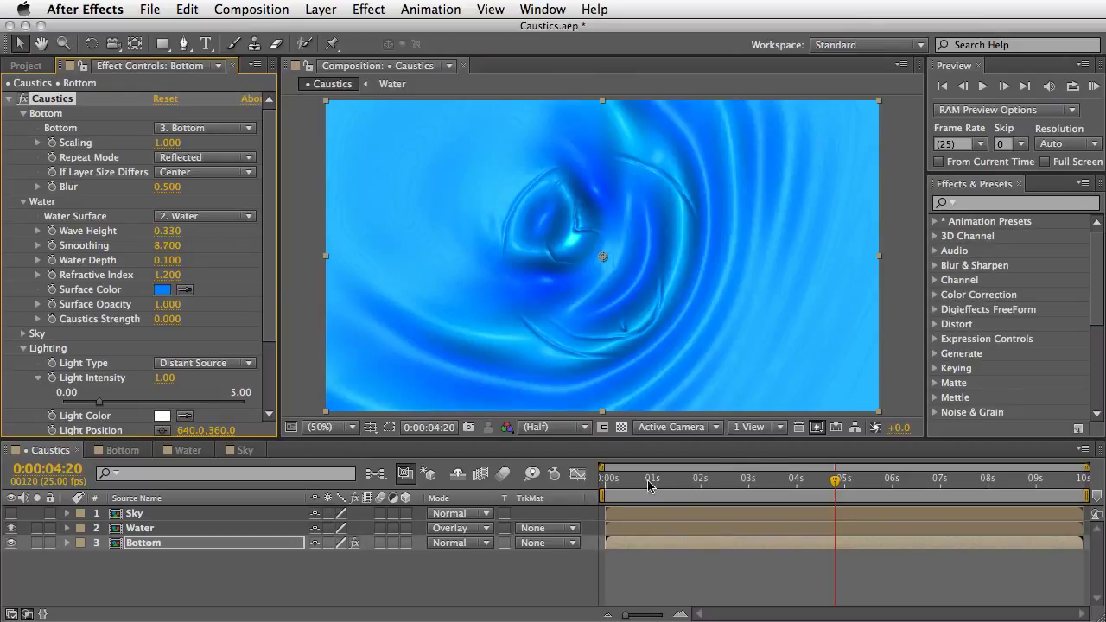
pyautogui.click(609, 486)
pyautogui.press('KP_0')
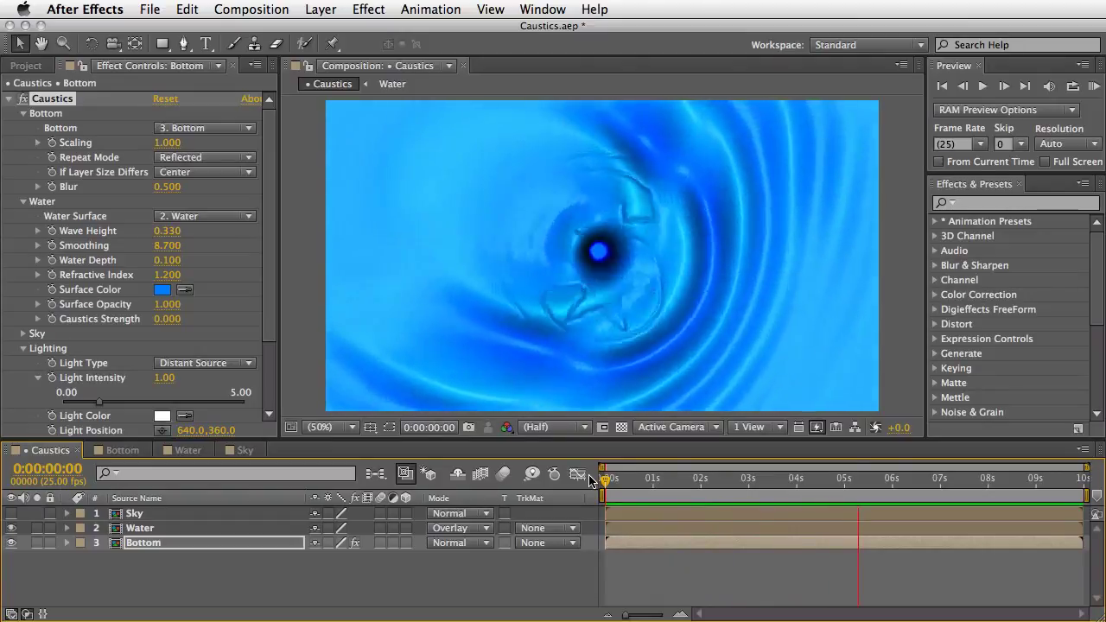
pyautogui.press('space')
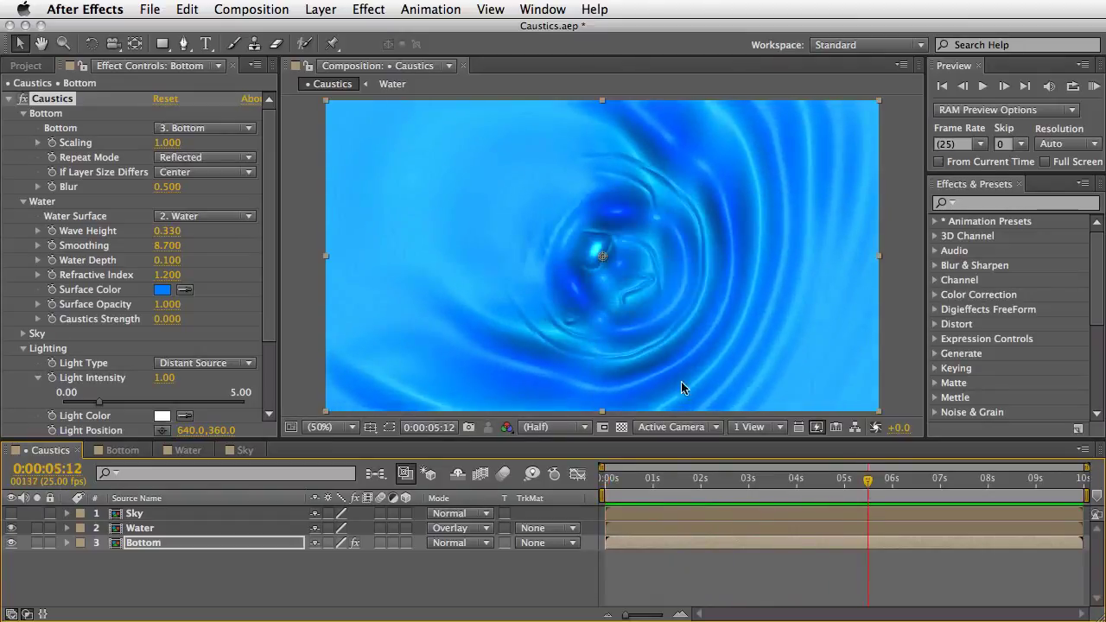
# Step: Change the water's Surface Color to the muted blue 265583 and set Surface Opacity to 0.580
pyautogui.click(160, 292)
pyautogui.moveTo(380, 353); pyautogui.dragTo(445, 389)
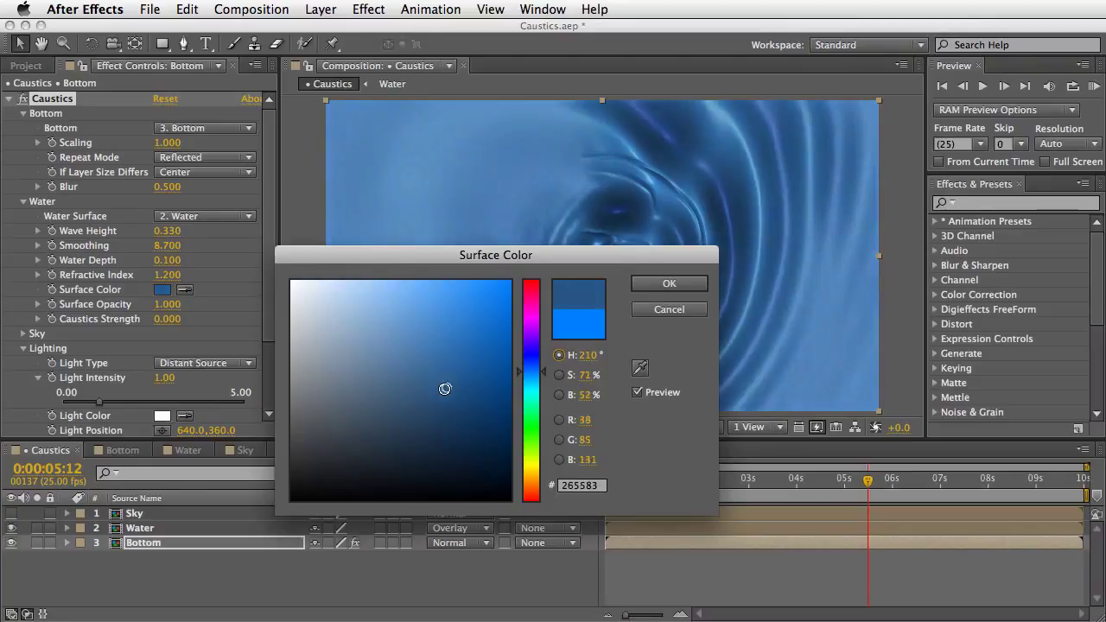
pyautogui.click(670, 284)
pyautogui.moveTo(869, 480)
pyautogui.mouseDown()
pyautogui.moveTo(889, 480)
pyautogui.moveTo(871, 480)
pyautogui.mouseUp()
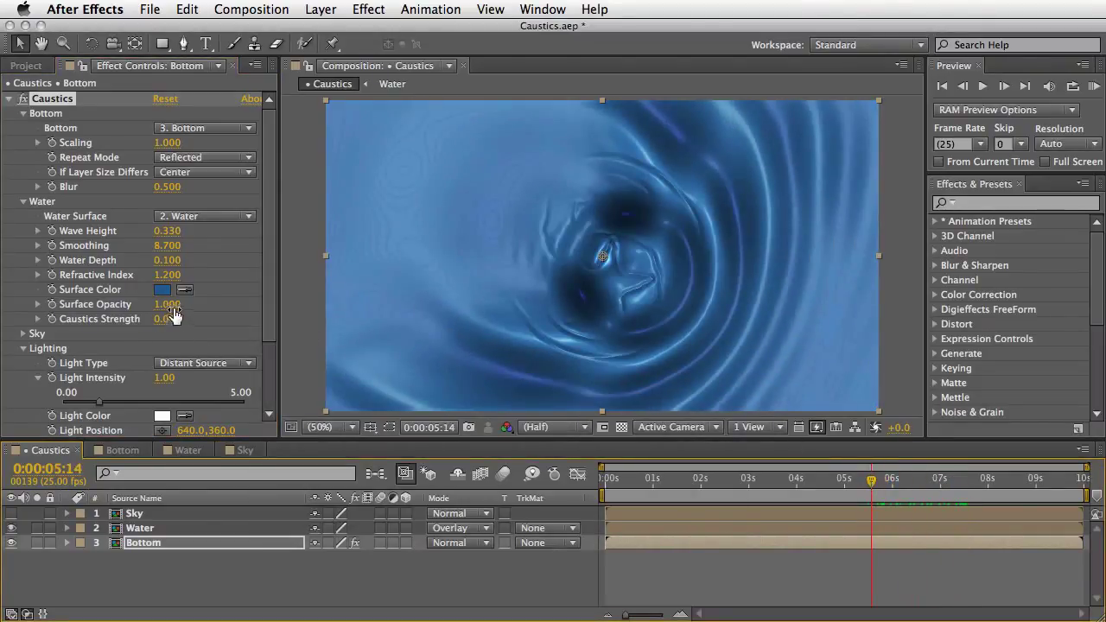
pyautogui.moveTo(169, 308); pyautogui.dragTo(153, 305)
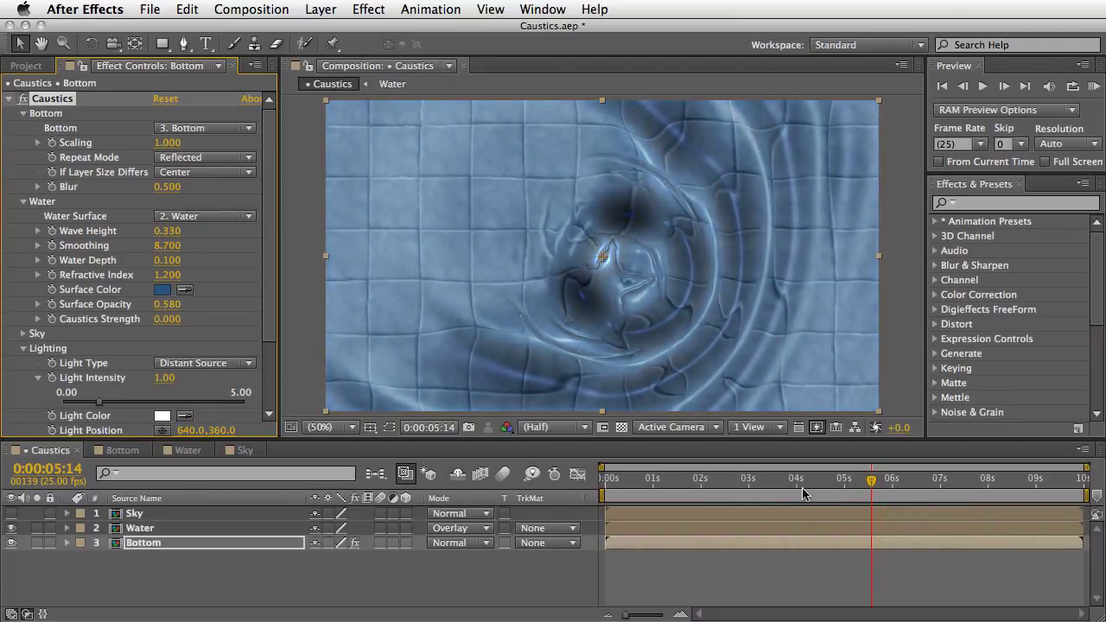
# Step: In the Bottom composition, reveal the hidden shy SternFX layer, place it above Gray Doubts.jpg and turn on its visibility
pyautogui.moveTo(801, 488)
pyautogui.mouseDown()
pyautogui.moveTo(772, 483)
pyautogui.moveTo(883, 488)
pyautogui.moveTo(772, 486)
pyautogui.moveTo(818, 484)
pyautogui.mouseUp()
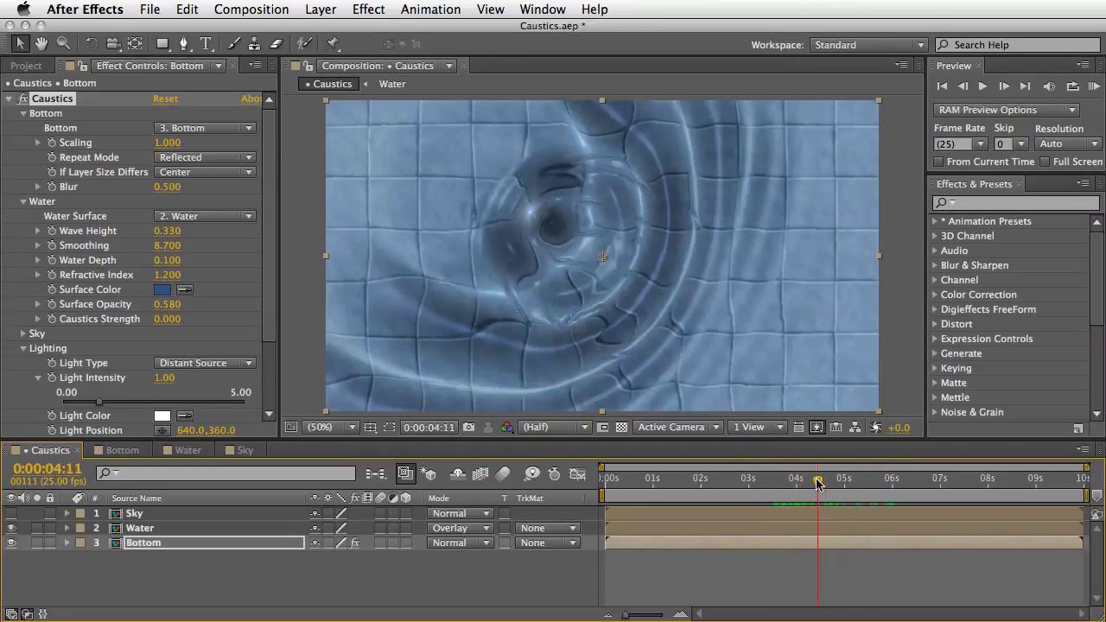
pyautogui.click(122, 450)
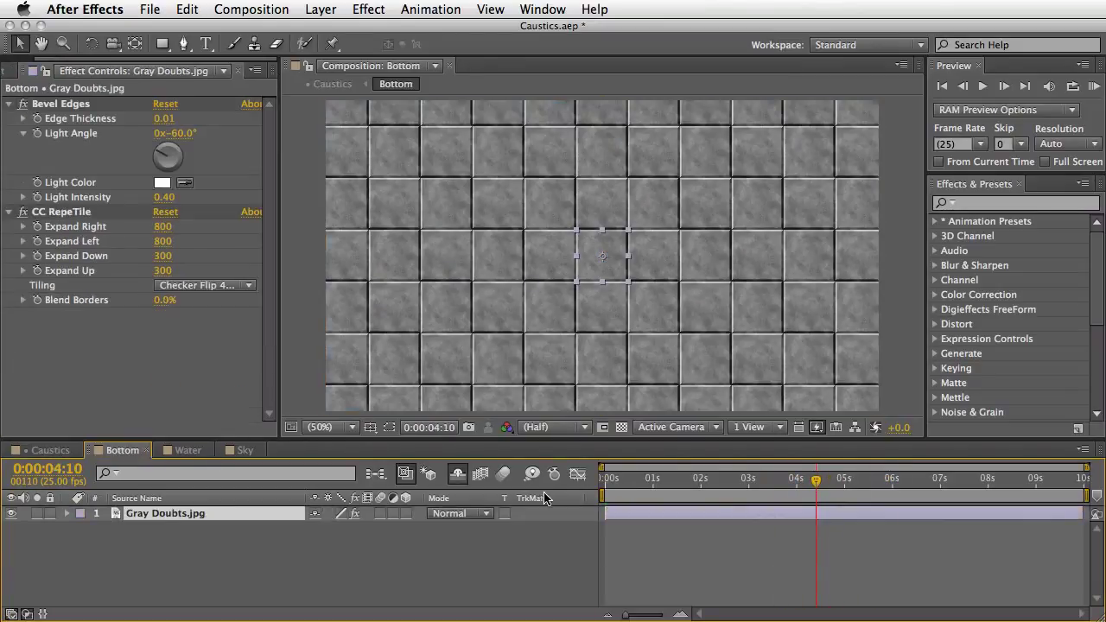
pyautogui.click(461, 472)
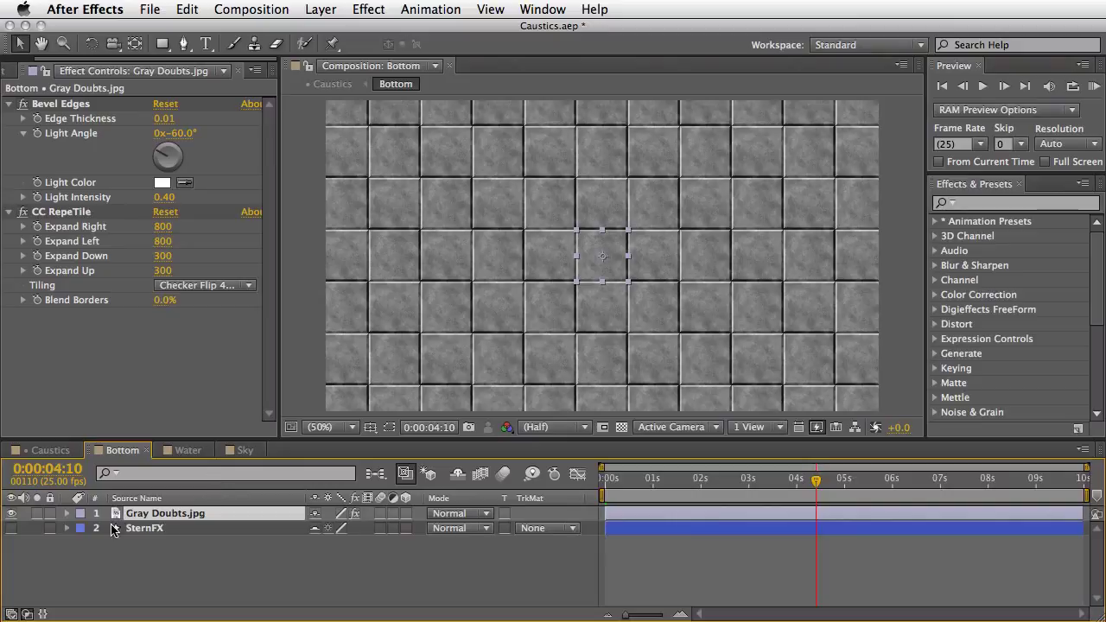
pyautogui.moveTo(130, 529); pyautogui.dragTo(138, 510)
pyautogui.click(11, 513)
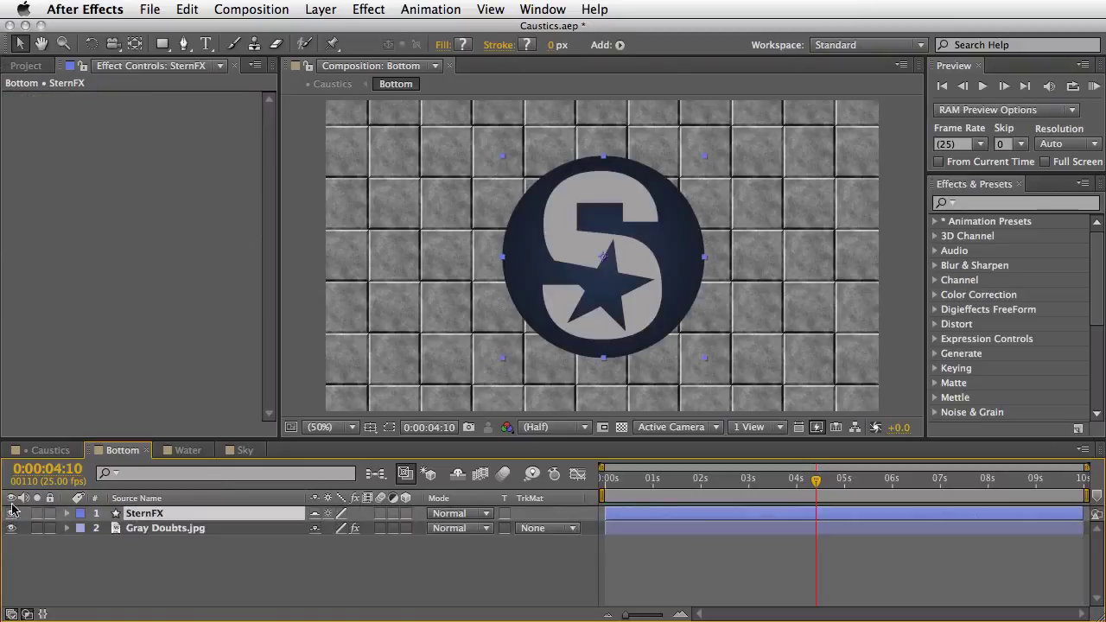
# Step: Set the SternFX layer's blending mode to Overlay and its Opacity to 50%
pyautogui.press('t')
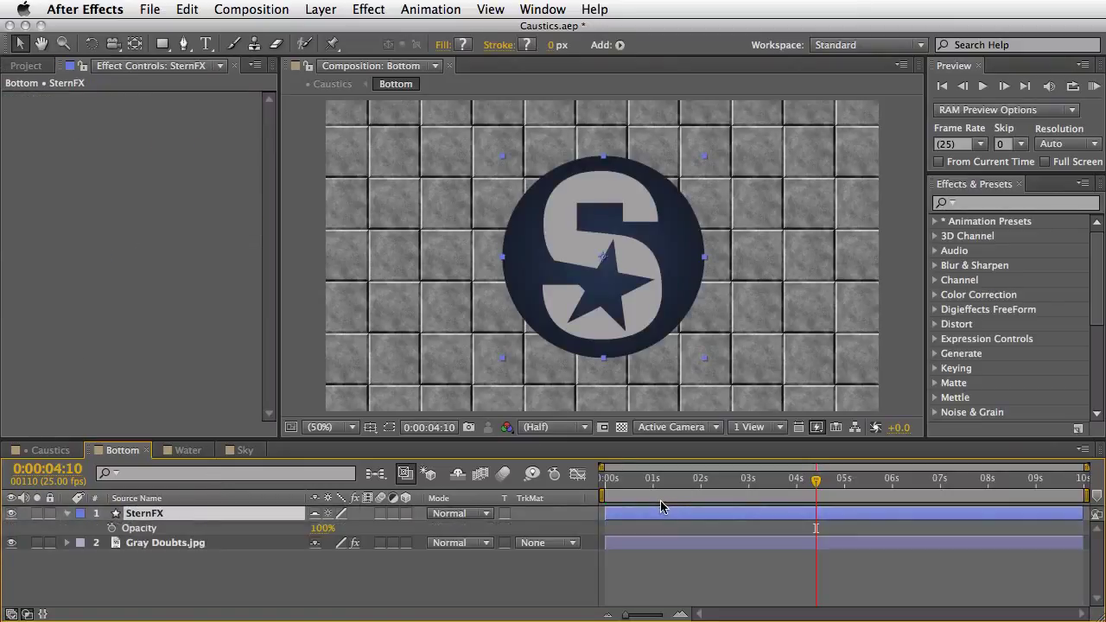
pyautogui.moveTo(816, 486); pyautogui.dragTo(748, 482)
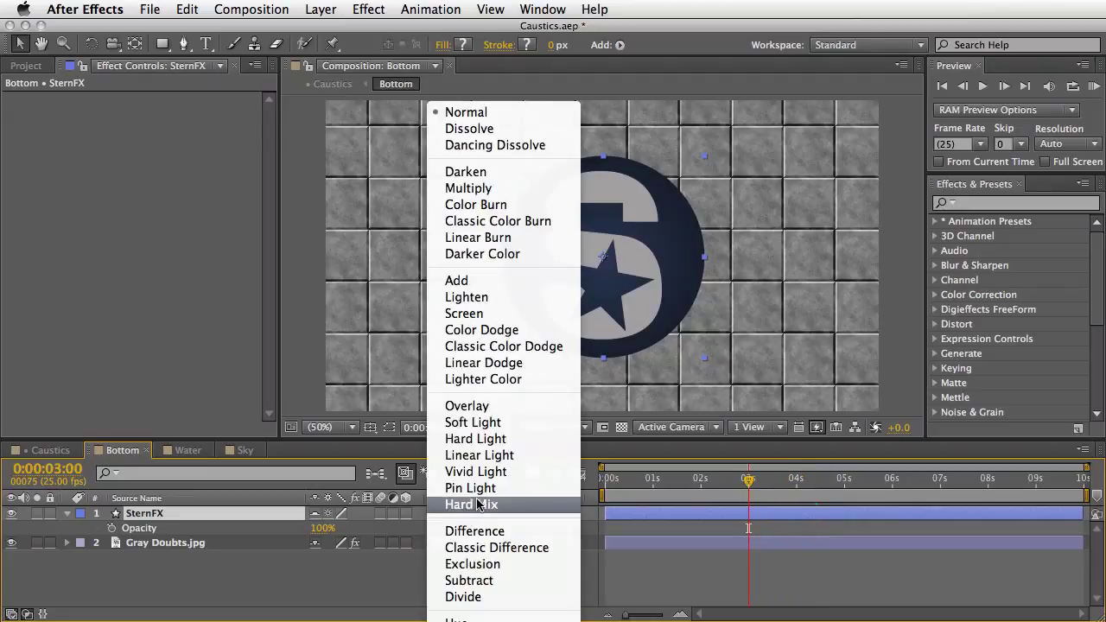
pyautogui.click(505, 406)
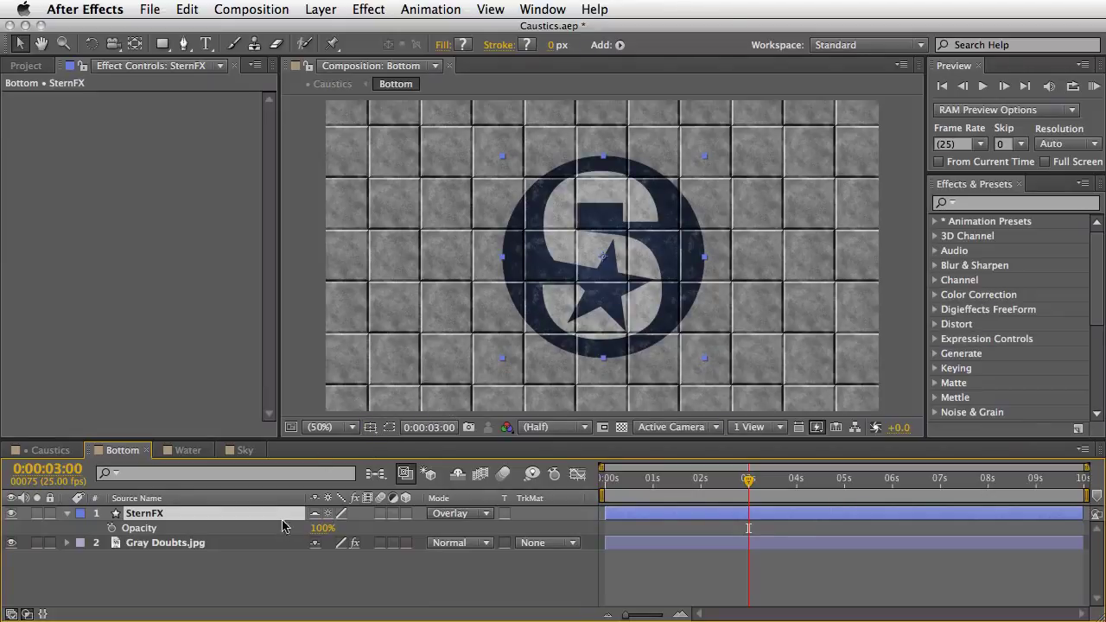
pyautogui.click(323, 528)
pyautogui.write('50')
pyautogui.press('Return')
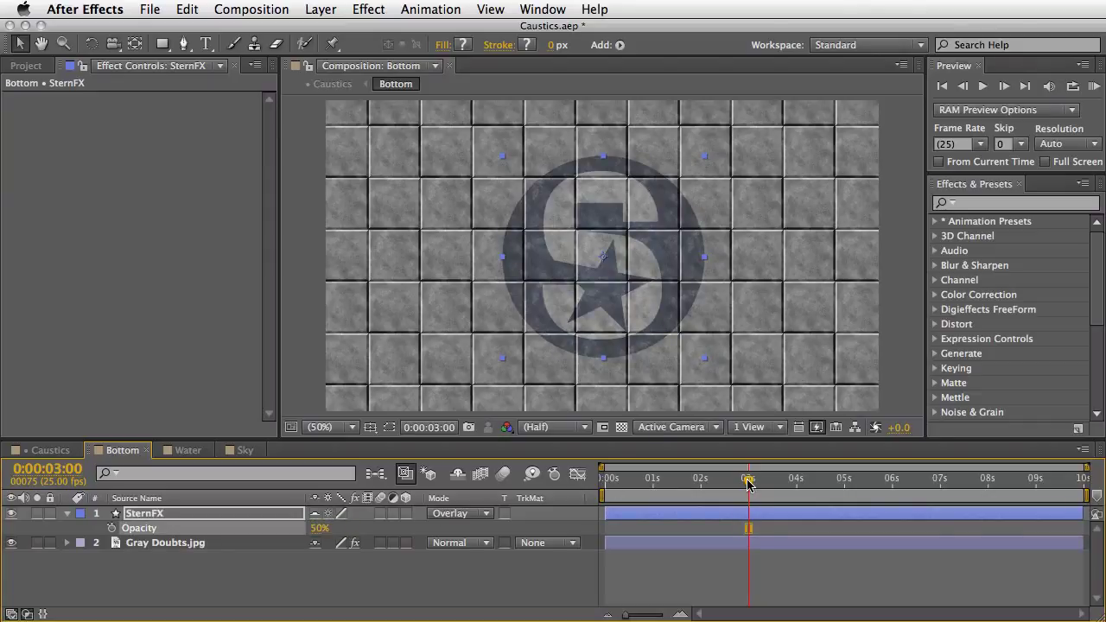
# Step: Keyframe the SternFX fade-in with Opacity 0% at 0:00:02:00 and 50% at 0:00:03:13
pyautogui.moveTo(748, 484); pyautogui.dragTo(700, 484)
pyautogui.click(111, 527)
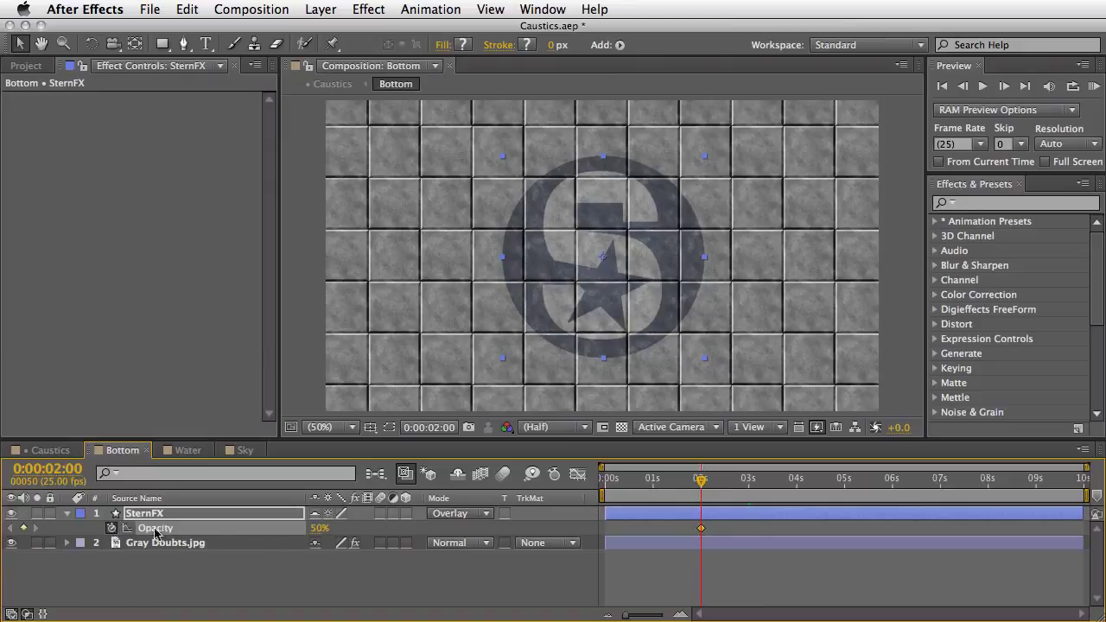
pyautogui.moveTo(310, 530); pyautogui.dragTo(201, 528)
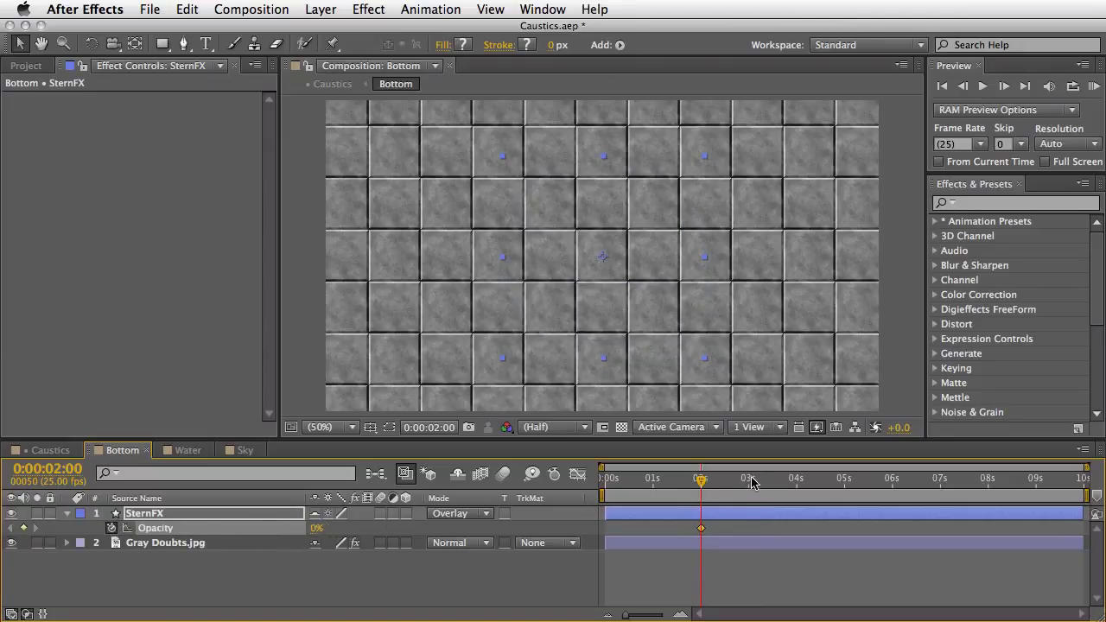
pyautogui.moveTo(752, 482); pyautogui.dragTo(773, 482)
pyautogui.click(316, 528)
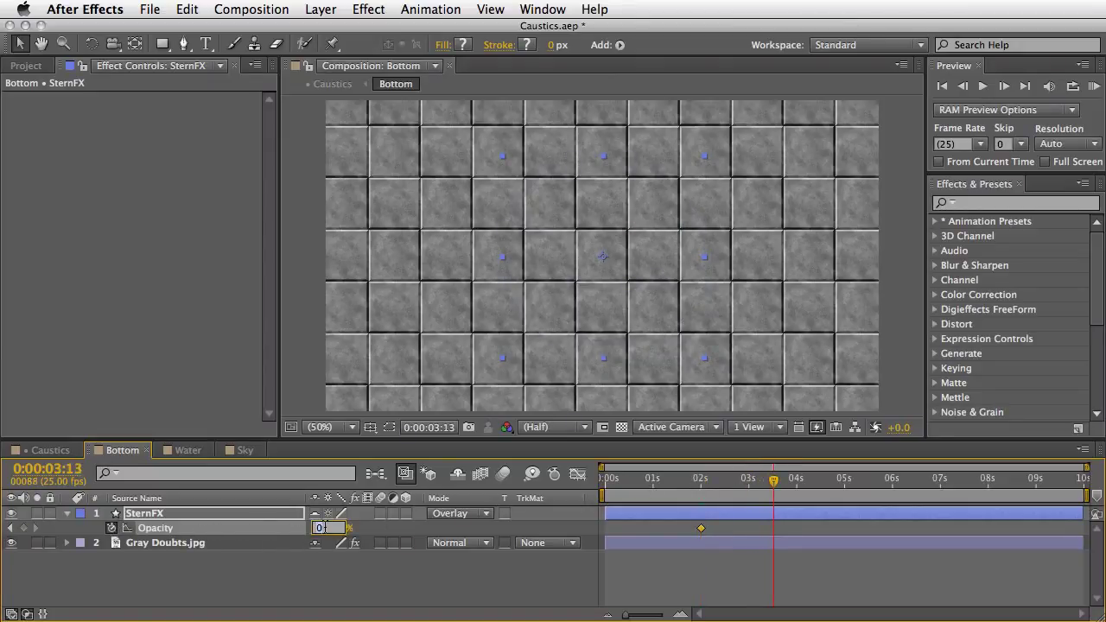
pyautogui.press('Return')
# Step: Keyframe the SternFX fade-out by holding 50% Opacity at 0:00:05:11 and lowering it to 0% at 0:00:06:21
pyautogui.moveTo(773, 482); pyautogui.dragTo(865, 482)
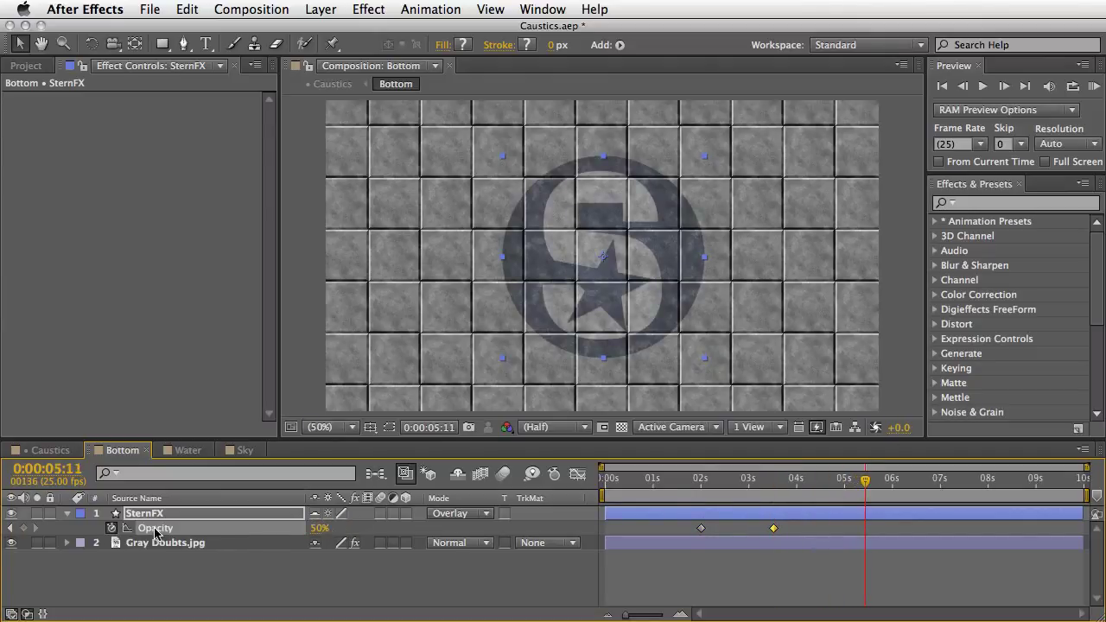
pyautogui.click(23, 528)
pyautogui.moveTo(904, 492); pyautogui.dragTo(932, 490)
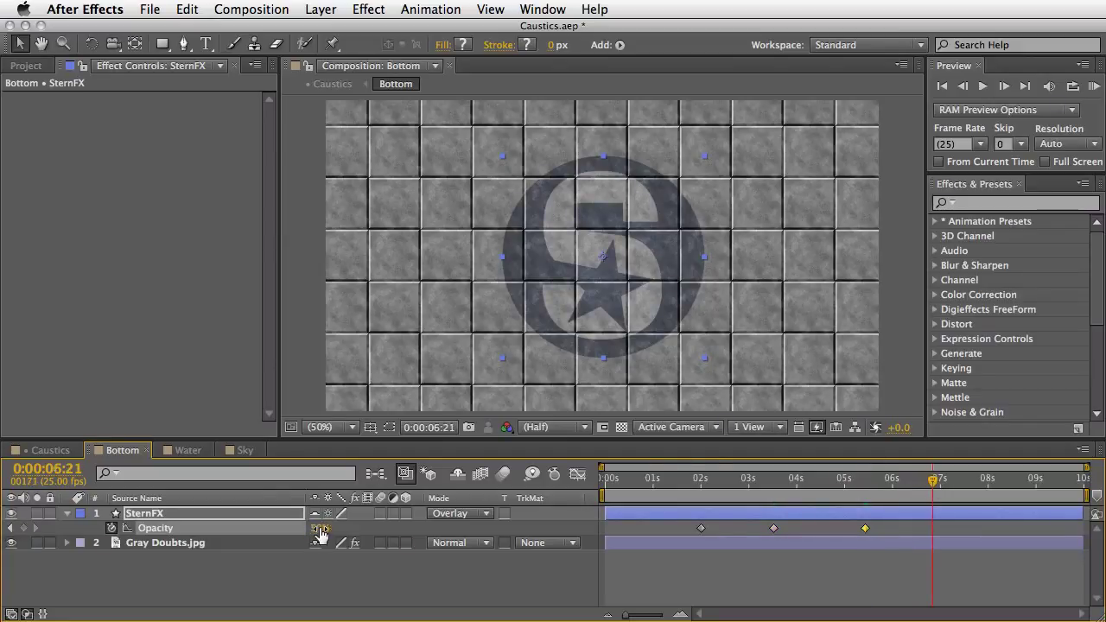
pyautogui.moveTo(317, 528); pyautogui.dragTo(242, 528)
# Step: Check the logo's timing against the ripples in Caustics, and shift the SternFX Opacity keyframes so the fade-in starts at 0:00:03:13
pyautogui.click(50, 450)
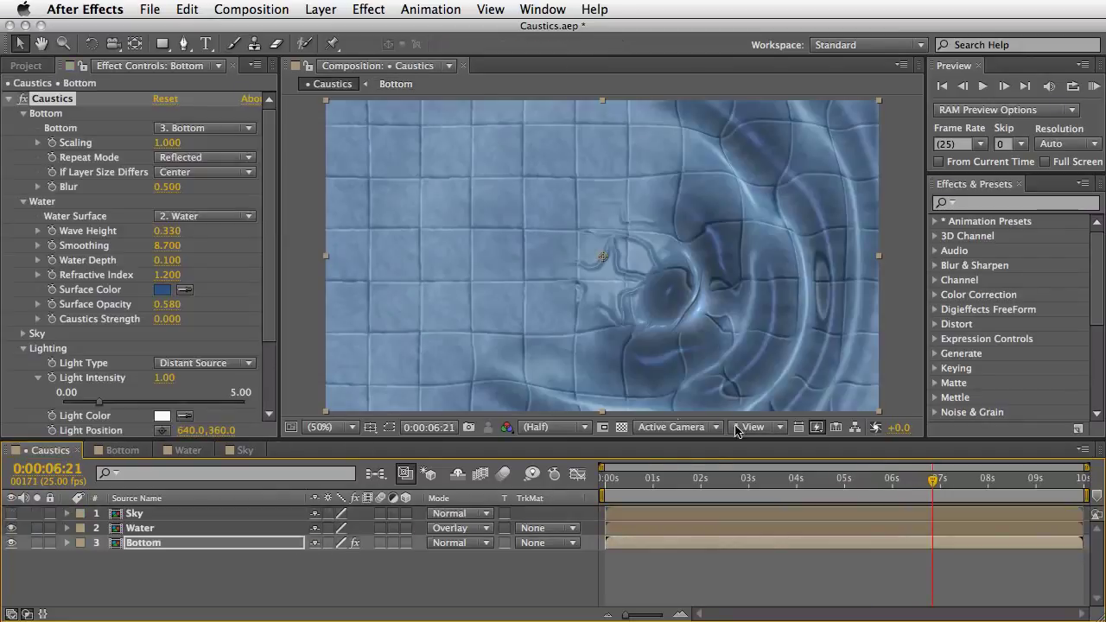
pyautogui.moveTo(931, 481); pyautogui.dragTo(773, 464)
pyautogui.click(119, 450)
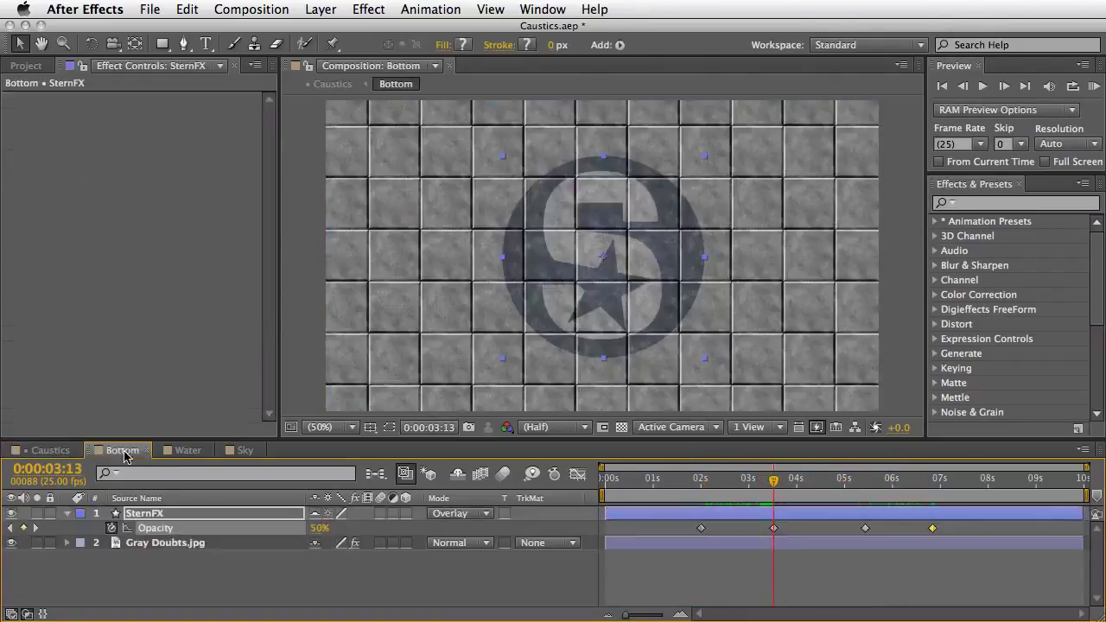
pyautogui.moveTo(685, 520); pyautogui.dragTo(821, 529)
pyautogui.click(796, 529)
pyautogui.click(749, 527)
pyautogui.moveTo(749, 528); pyautogui.dragTo(773, 529)
pyautogui.moveTo(866, 528); pyautogui.dragTo(899, 529)
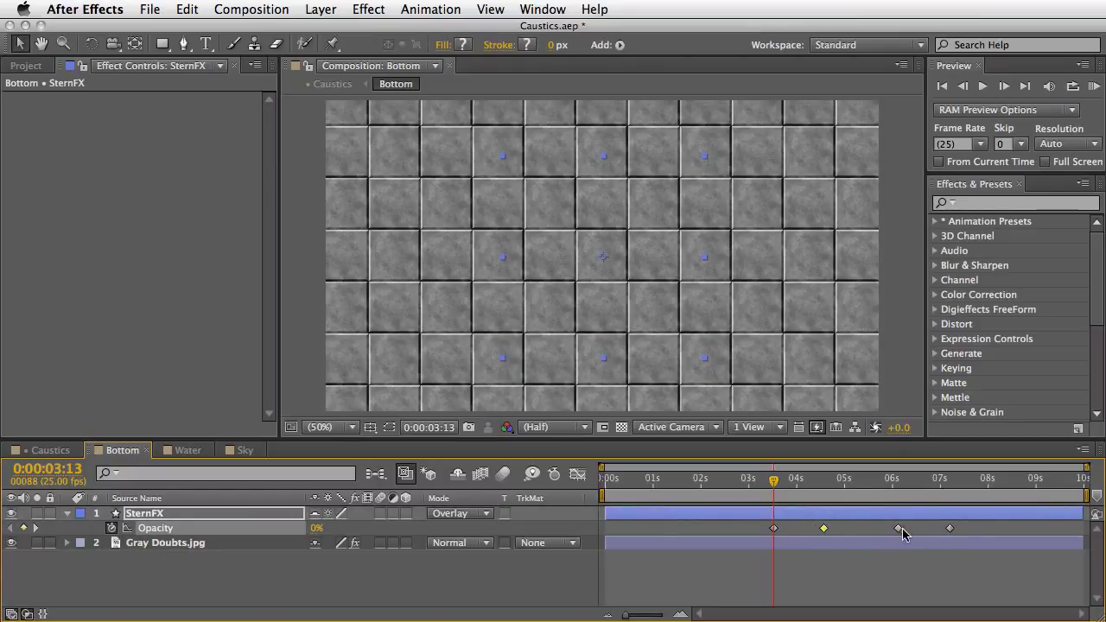
# Step: Return to the Caustics composition and play a RAM preview of the whole water animation from the start
pyautogui.click(65, 449)
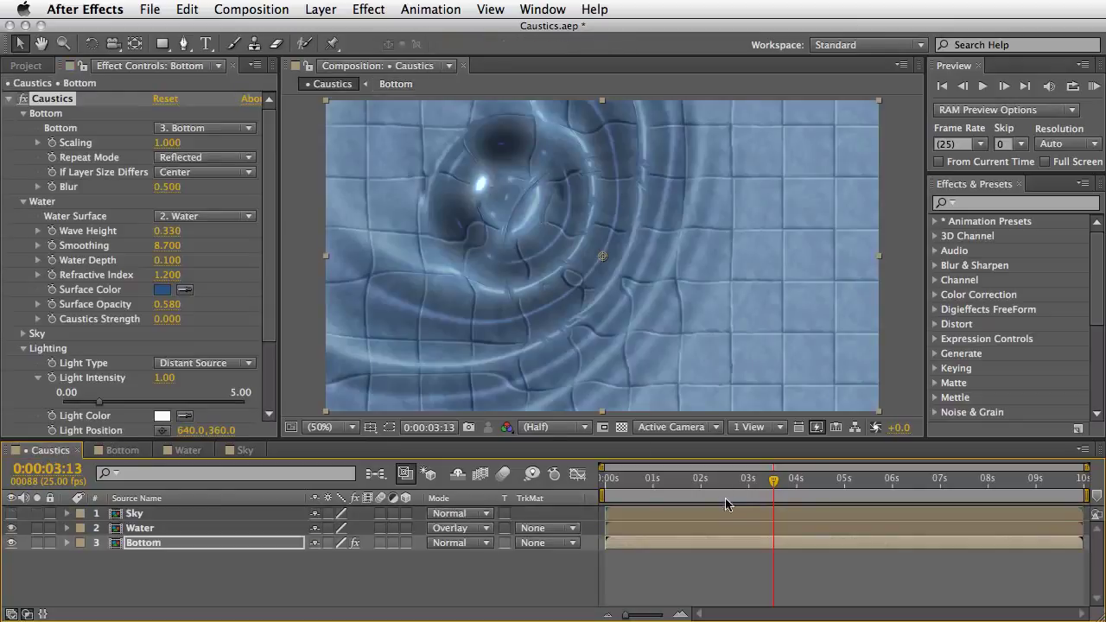
pyautogui.moveTo(787, 485); pyautogui.dragTo(552, 472)
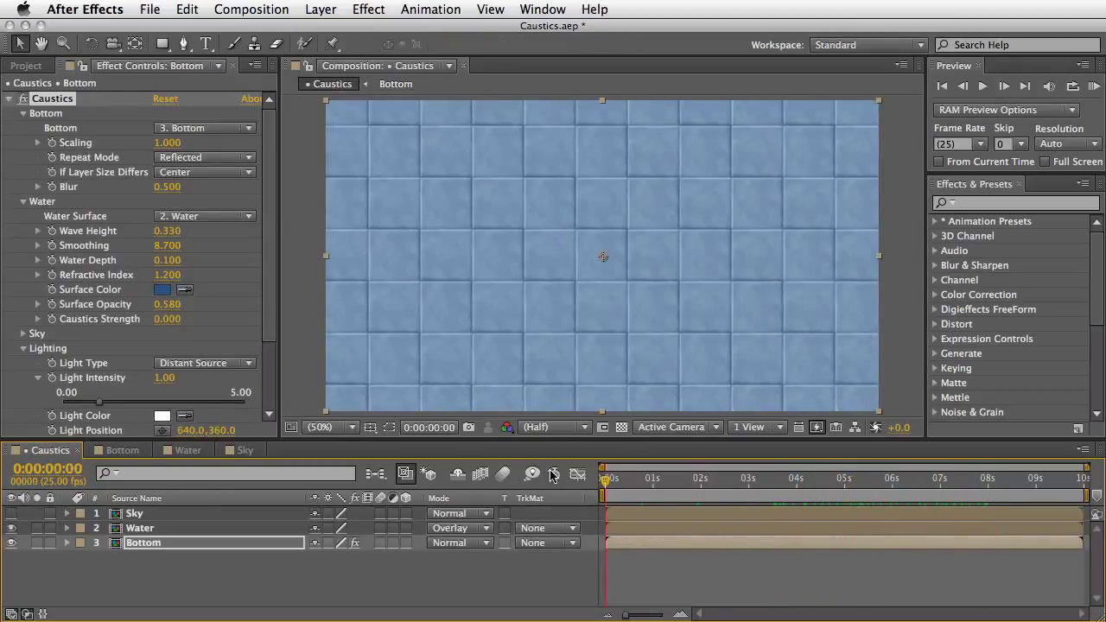
pyautogui.press('KP_0')
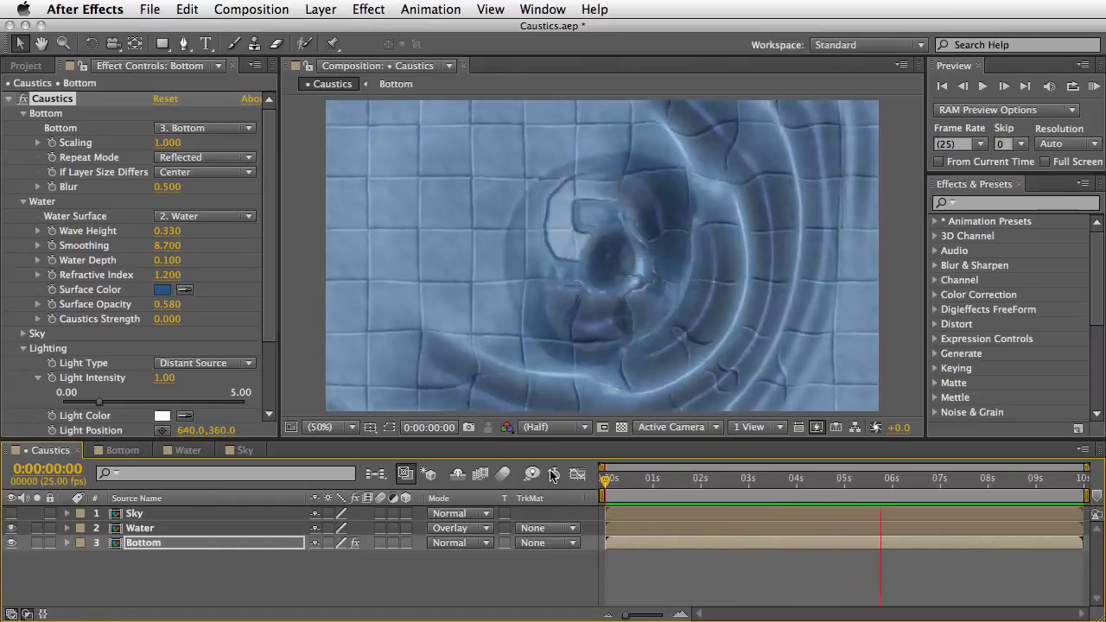
pyautogui.press('space')
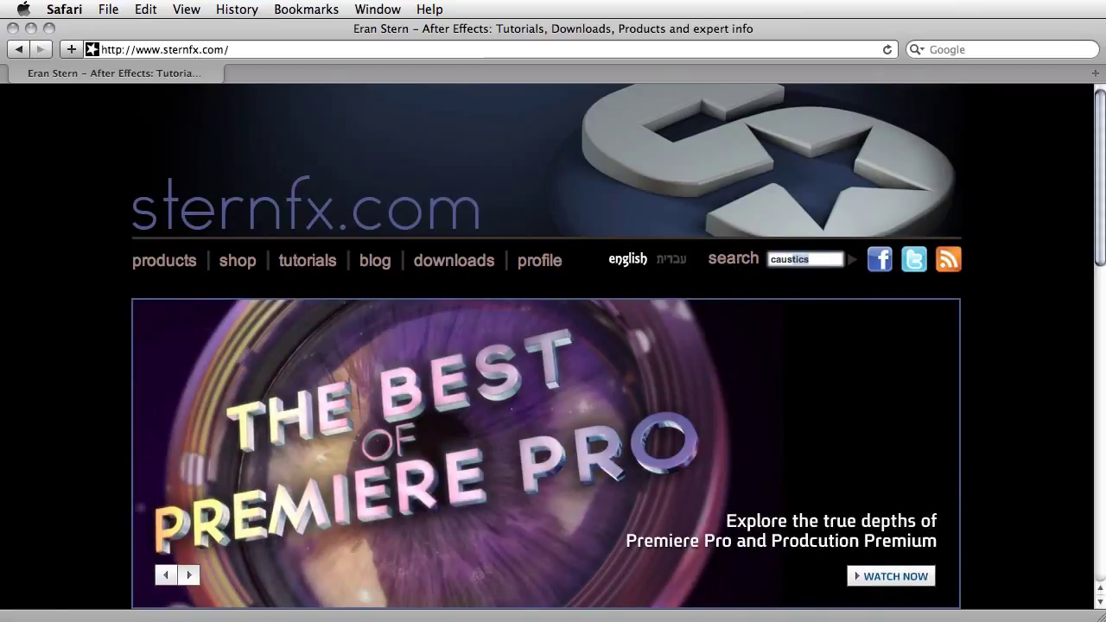
# Step: In Safari, search sternfx.com for "caustics" and look through the Motion Design with After Effects product page
pyautogui.press('Return')
pyautogui.moveTo(1098, 165); pyautogui.dragTo(1097, 272)
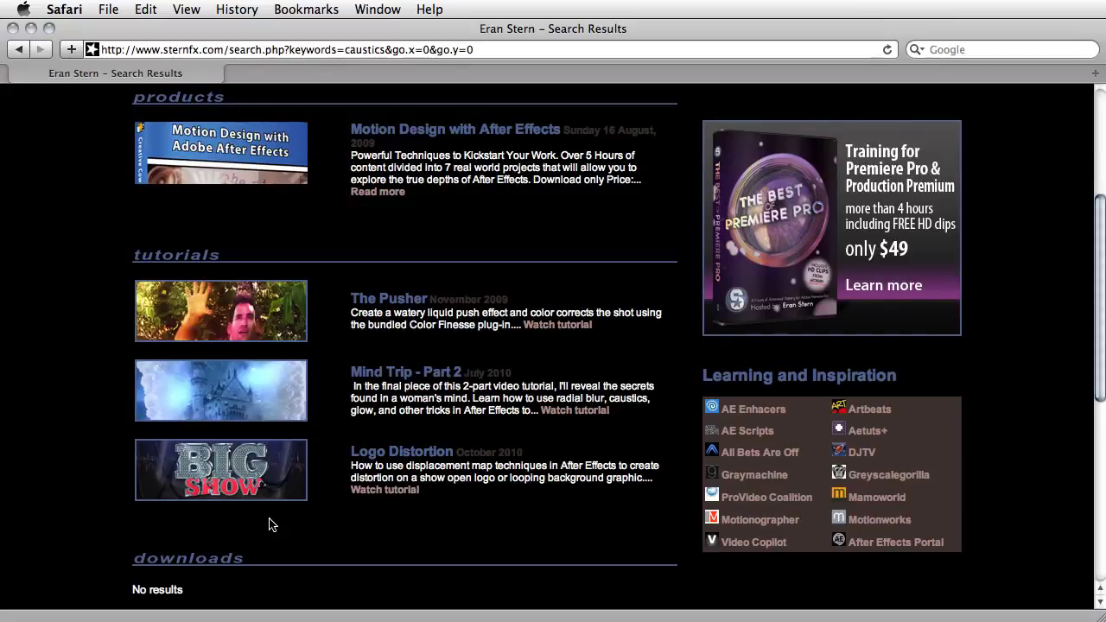
pyautogui.click(241, 153)
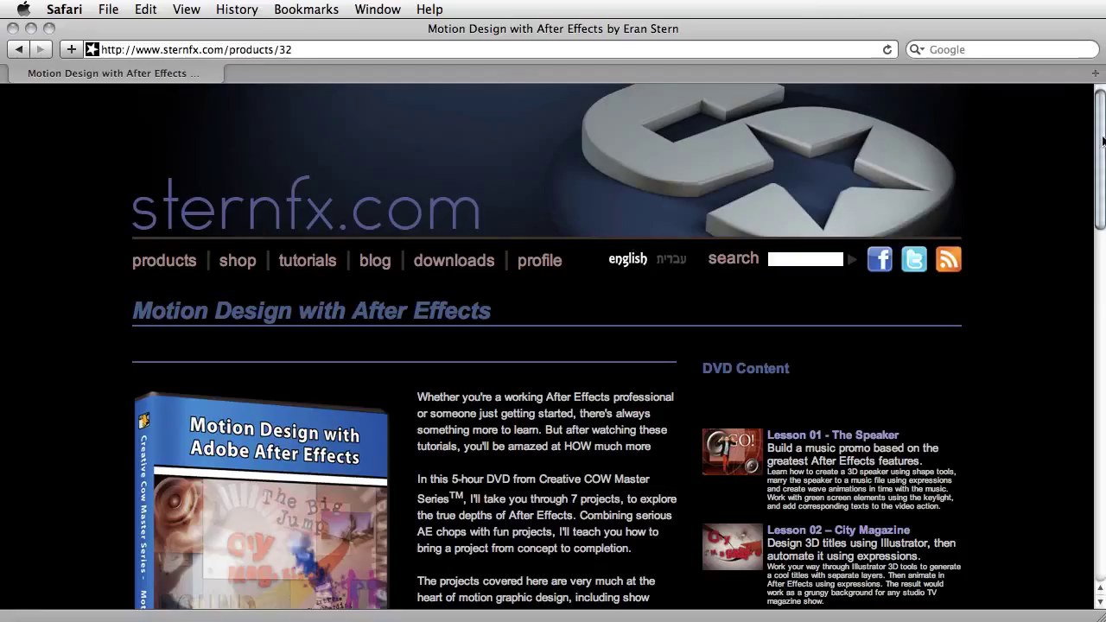
pyautogui.moveTo(1099, 140); pyautogui.dragTo(1098, 290)
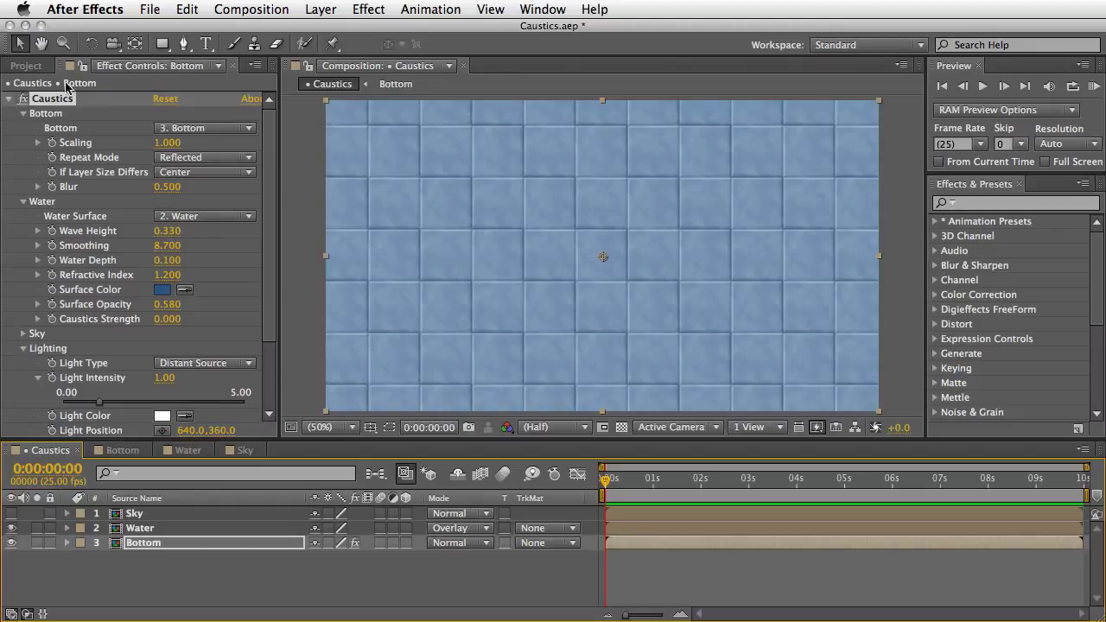
# Step: Back in After Effects, open the Liquid Logo composition from the Liquid Logo from MDAE folder in Source Files
pyautogui.click(42, 71)
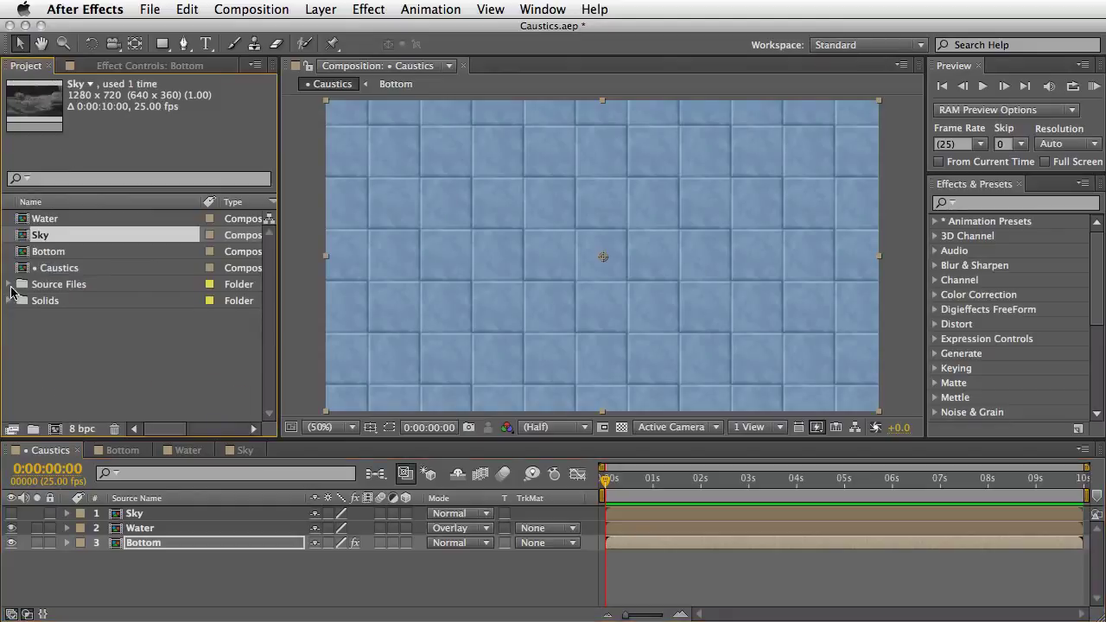
pyautogui.click(9, 285)
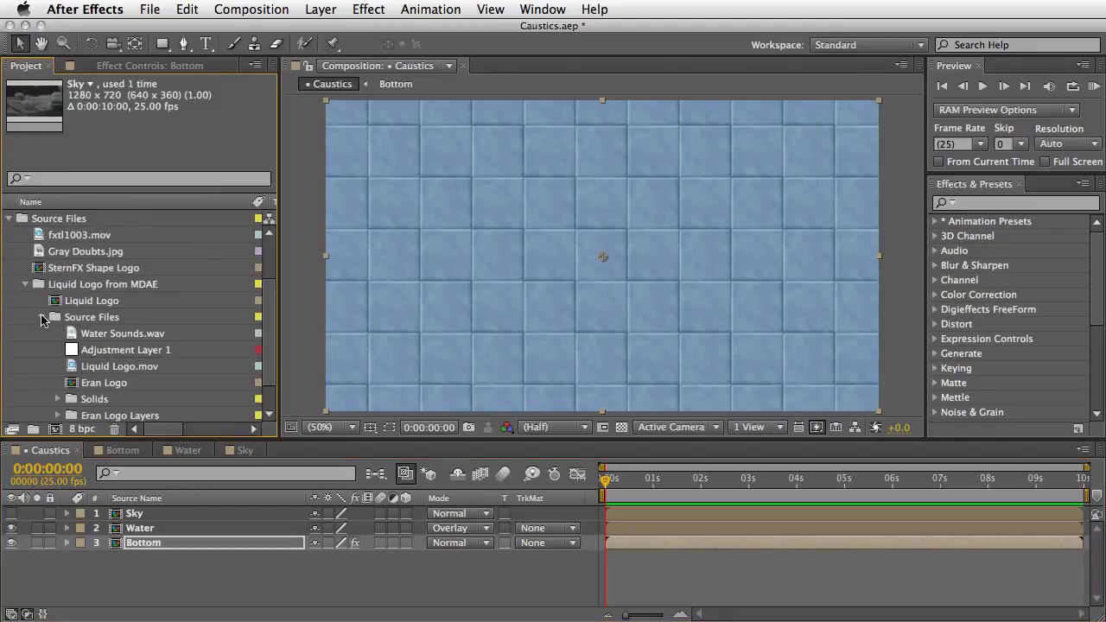
pyautogui.click(42, 317)
pyautogui.doubleClick(54, 368)
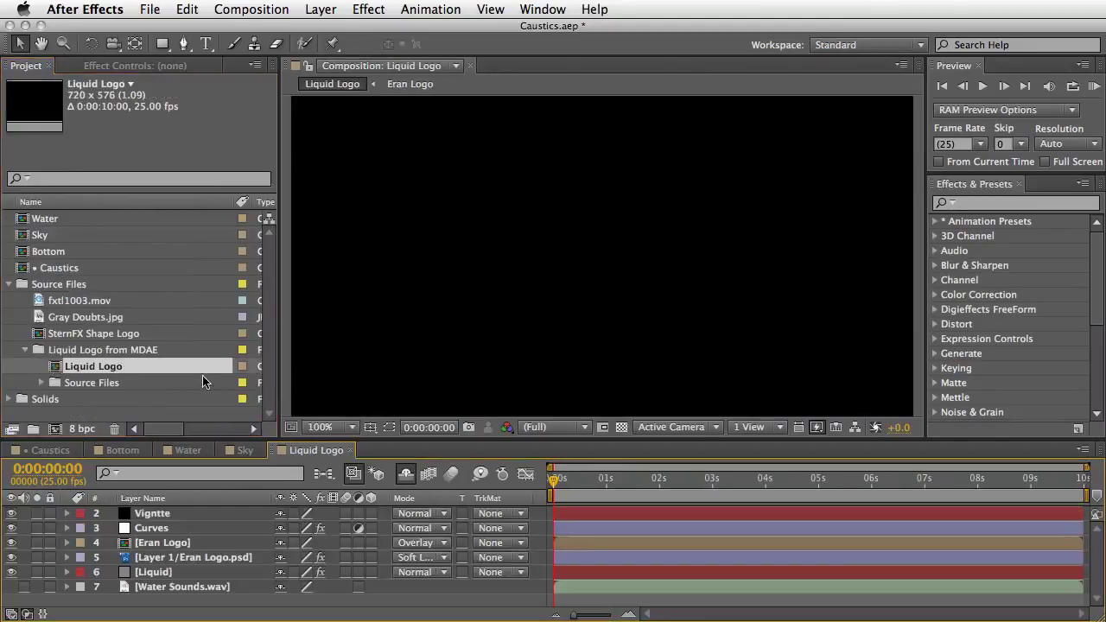
# Step: Preview the Liquid Logo composition from the start, with the composition view maximized for the final playback
pyautogui.press('KP_0')
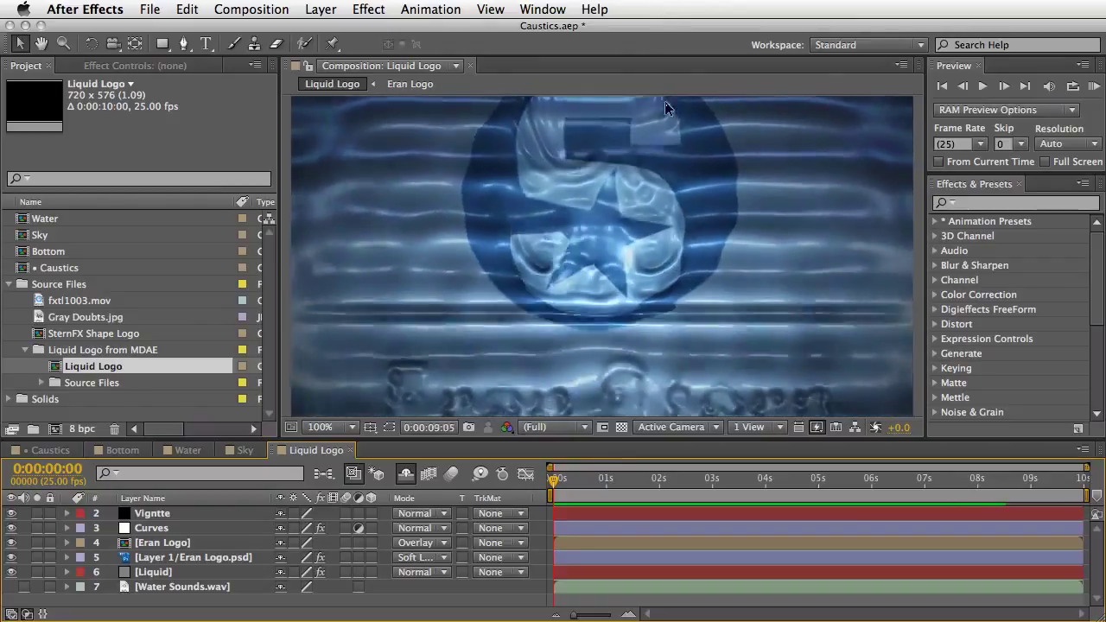
pyautogui.click(550, 478)
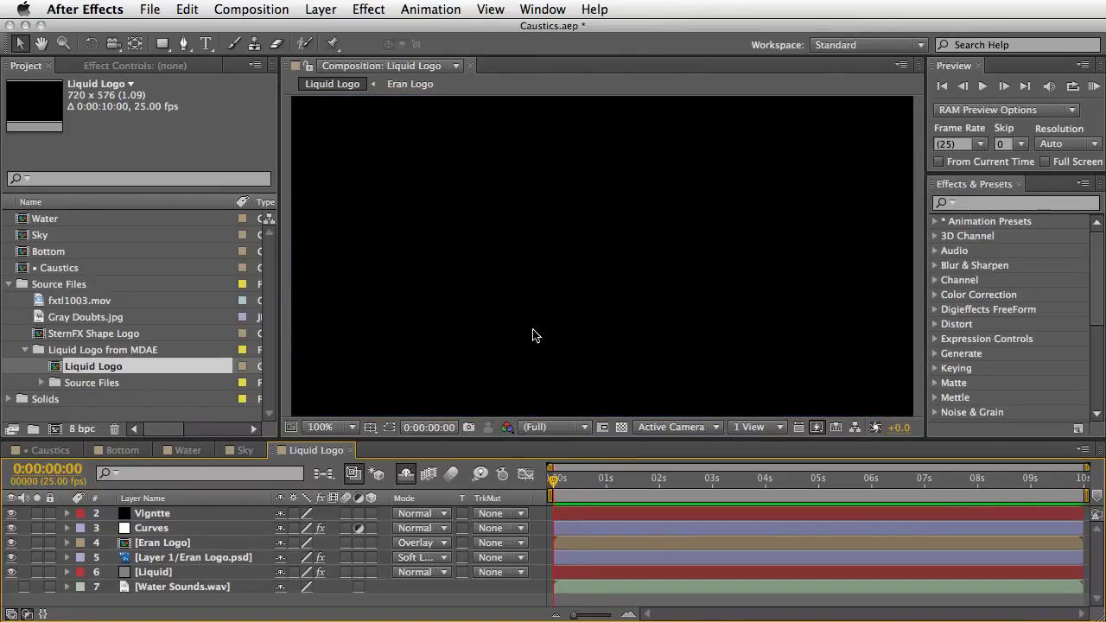
pyautogui.press('`')
pyautogui.press('KP_0')
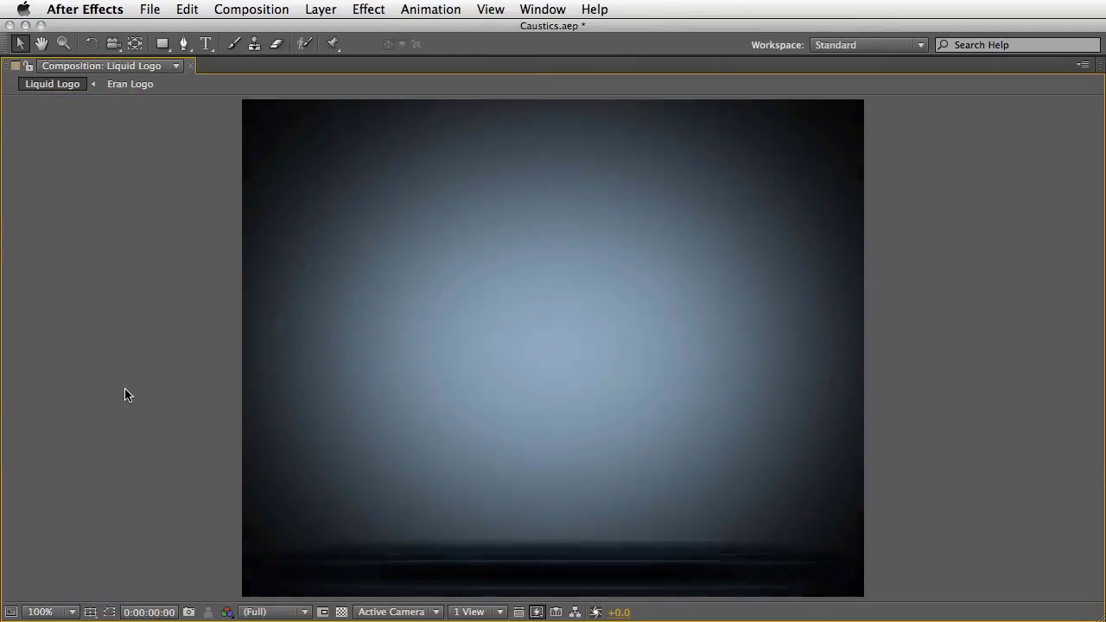